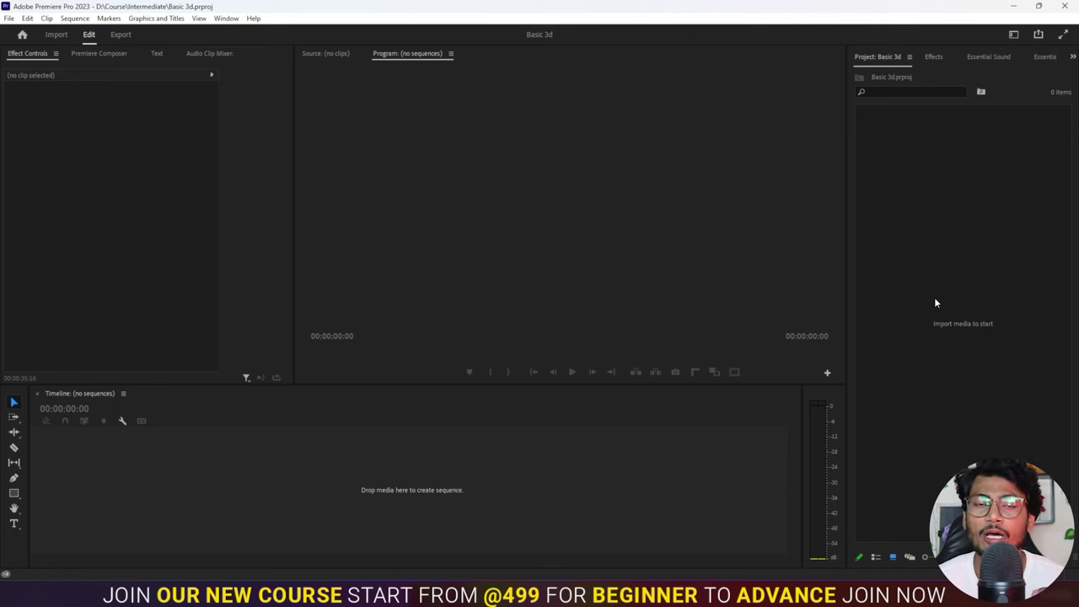
Step: Import the Dust & Scratches5.mp4 and Dust & Scratches3.mp4 overlays into the project
{"action": "double_click", "coordinate": [935, 297]}
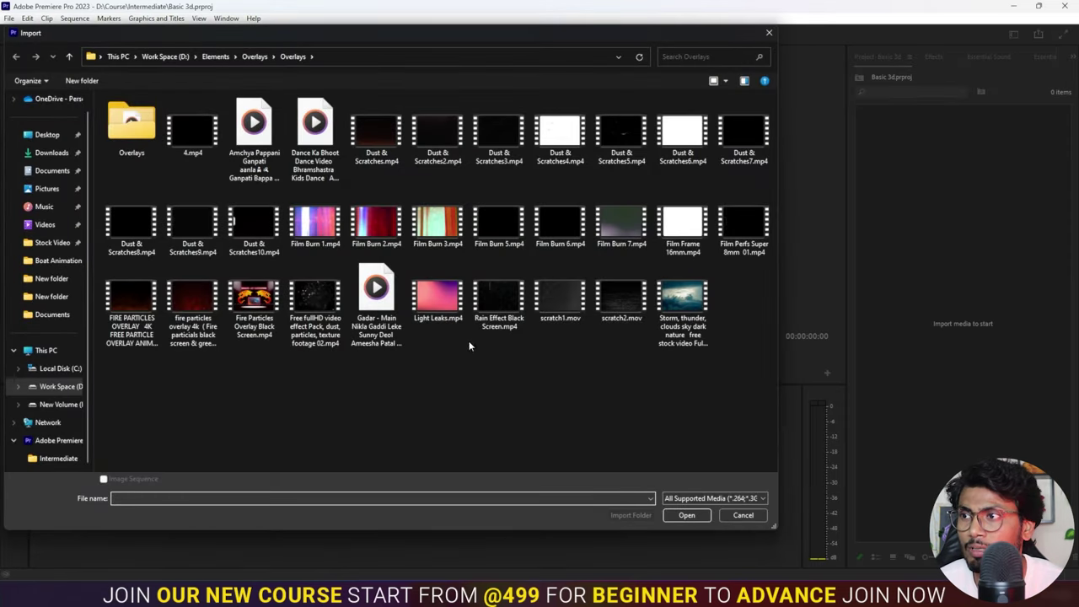
{"action": "left_click", "coordinate": [613, 140]}
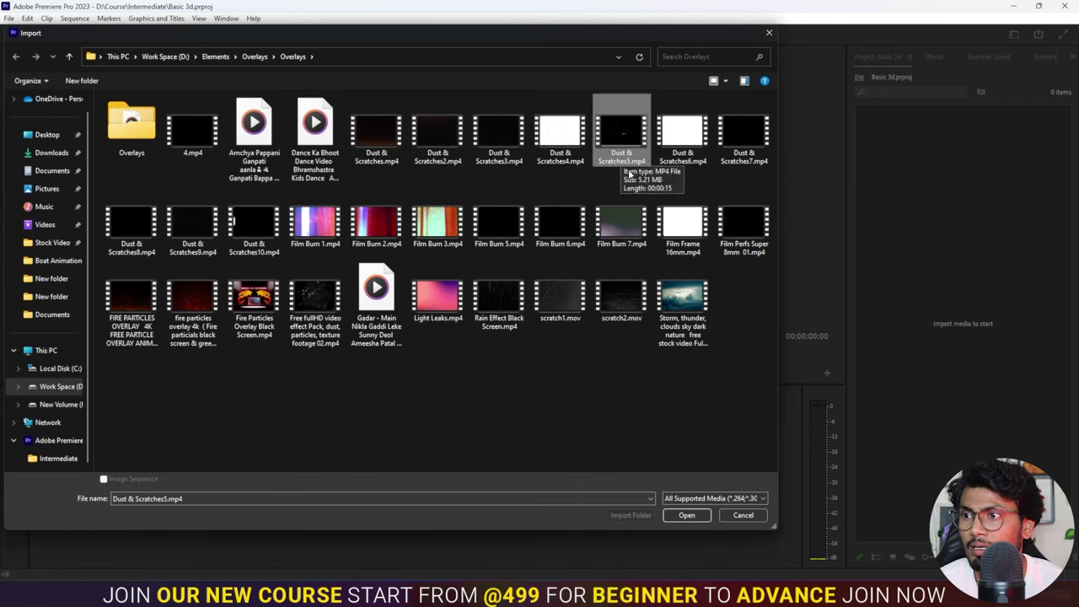
{"action": "left_click", "coordinate": [682, 516]}
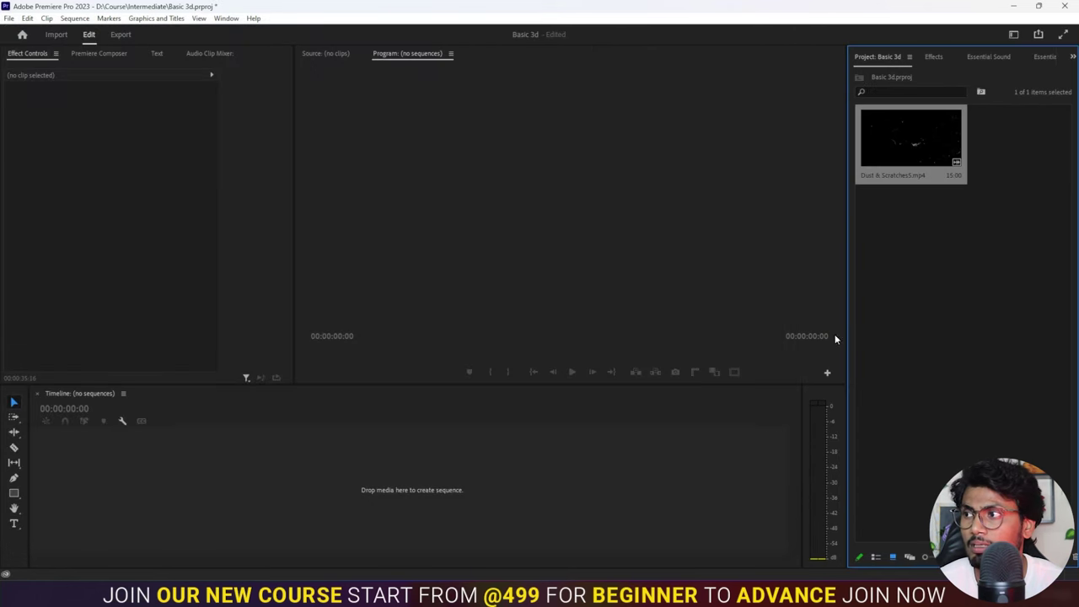
{"action": "double_click", "coordinate": [956, 333]}
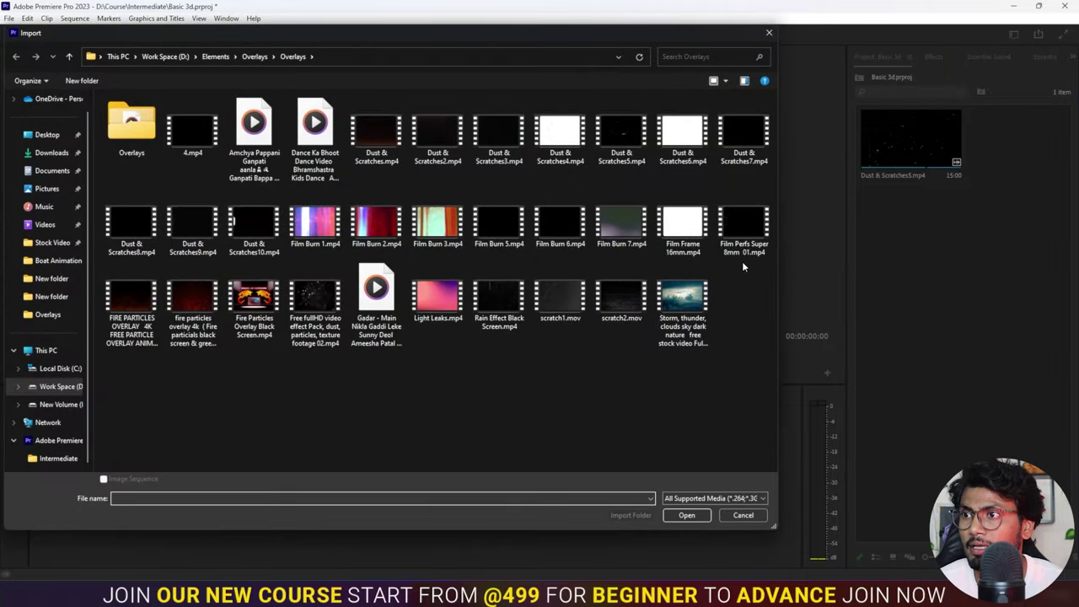
{"action": "left_click", "coordinate": [499, 133]}
{"action": "left_click", "coordinate": [690, 517]}
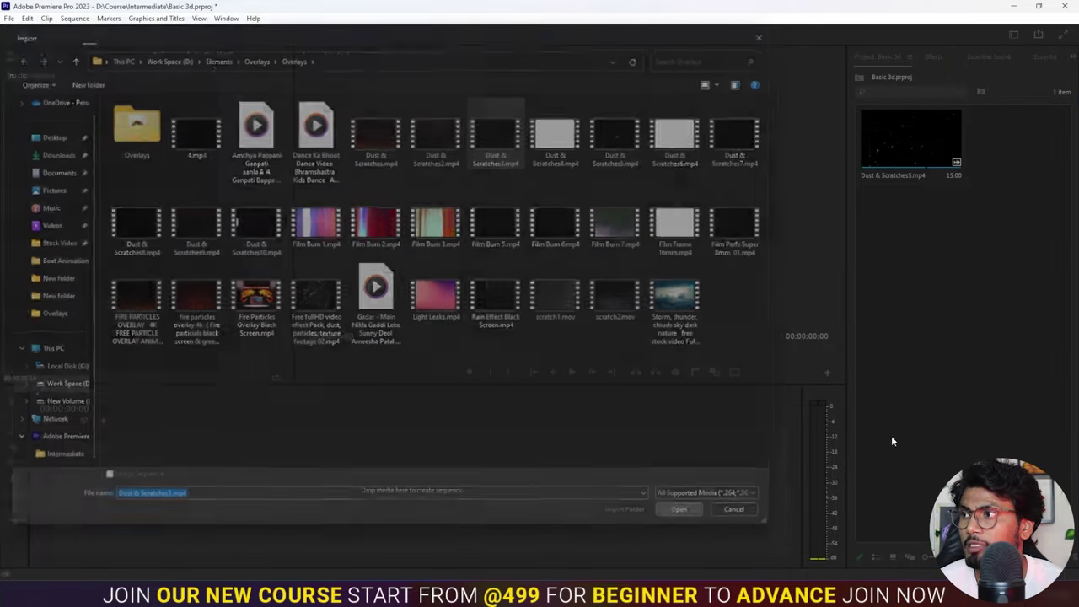
Step: Import the light-leaks video from the Elements > Light leaks folder
{"action": "double_click", "coordinate": [950, 306]}
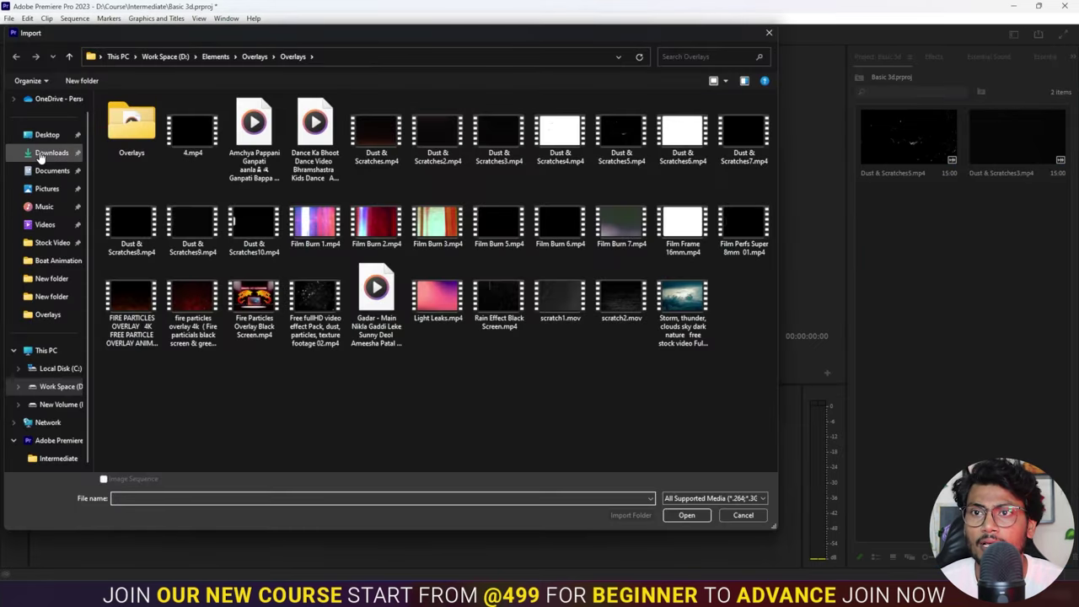
{"action": "left_click", "coordinate": [70, 57]}
{"action": "left_click", "coordinate": [69, 57]}
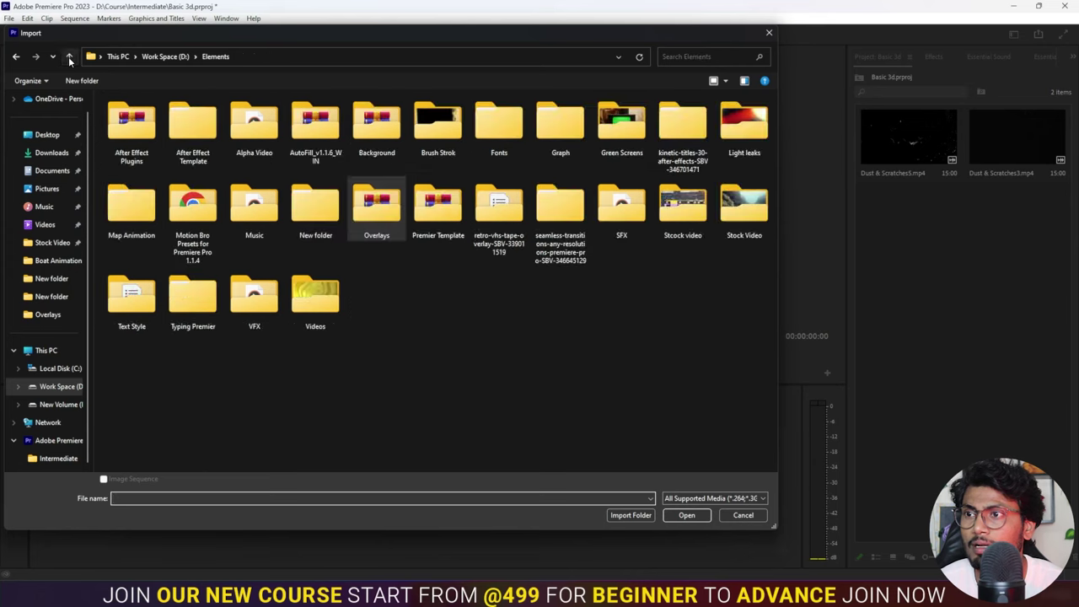
{"action": "double_click", "coordinate": [745, 127]}
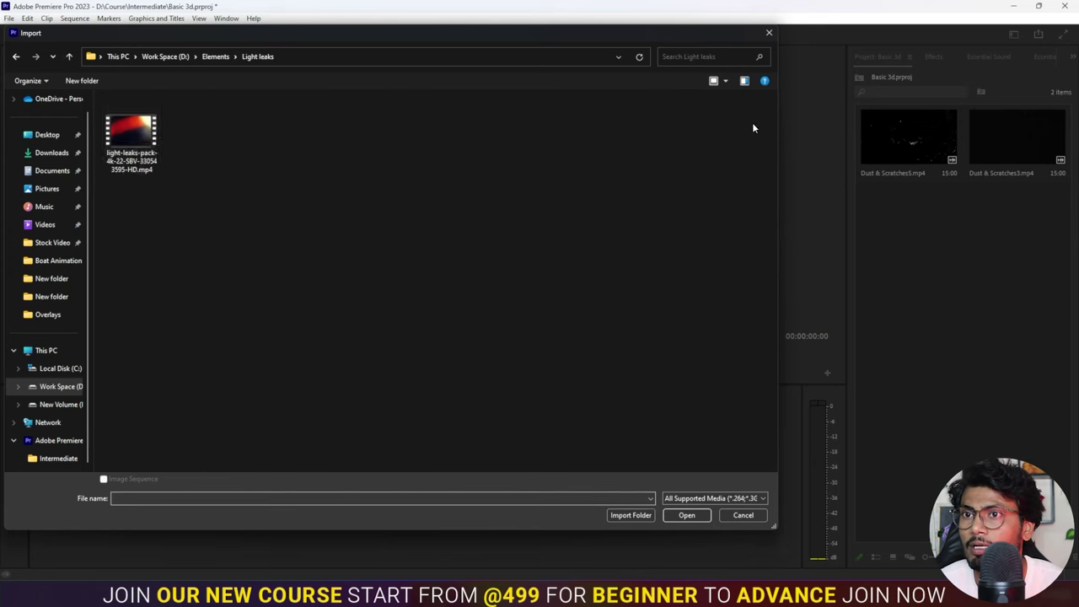
{"action": "left_click", "coordinate": [699, 518]}
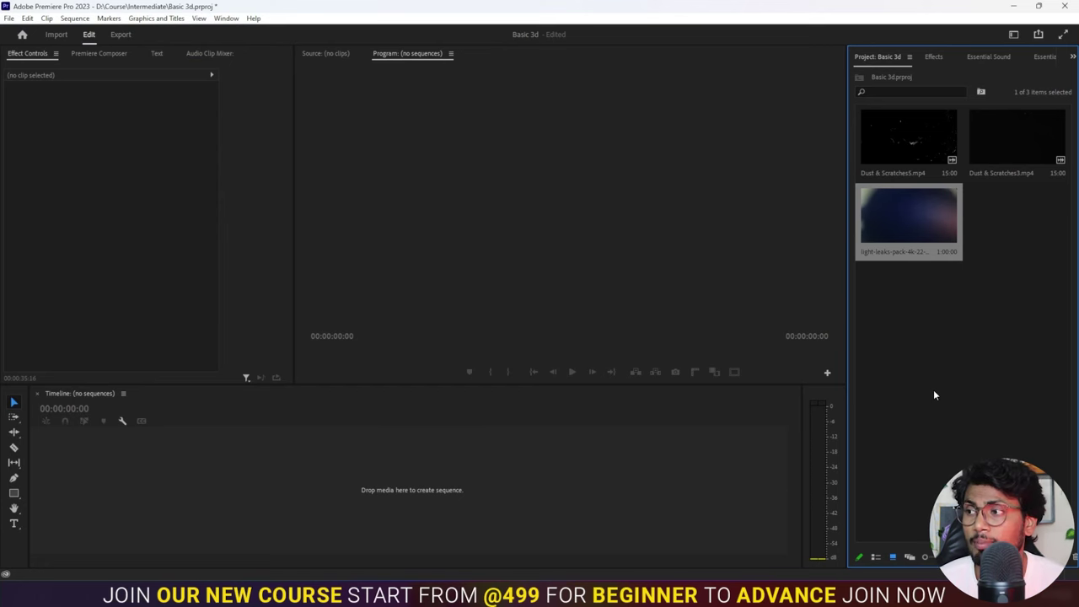
{"action": "double_click", "coordinate": [945, 379]}
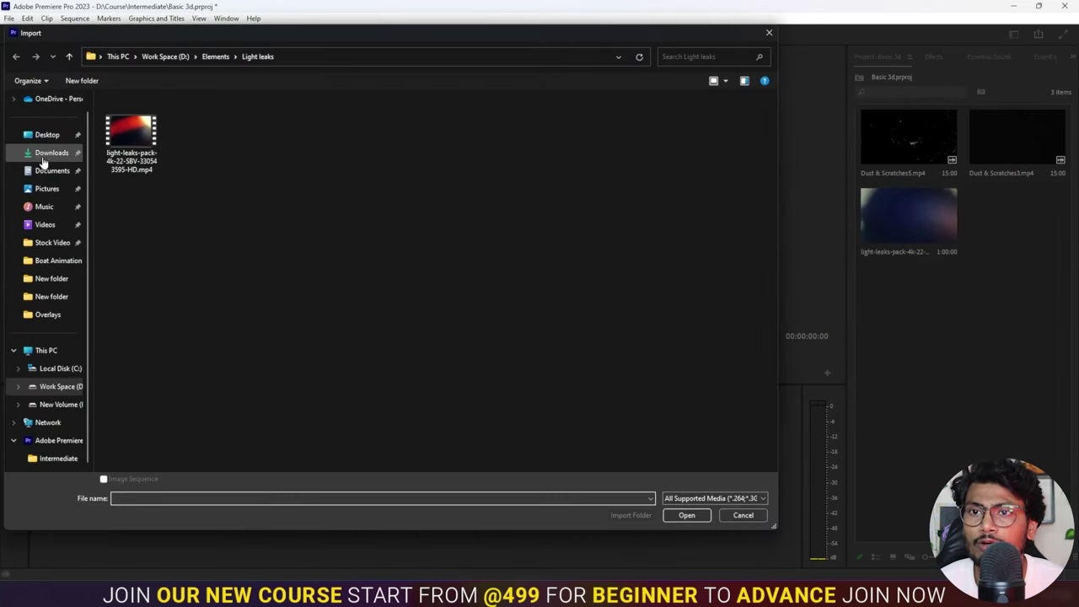
Step: Import the old paper texture and news2.png from the Downloads folder
{"action": "left_click", "coordinate": [46, 153]}
{"action": "left_click", "coordinate": [135, 237]}
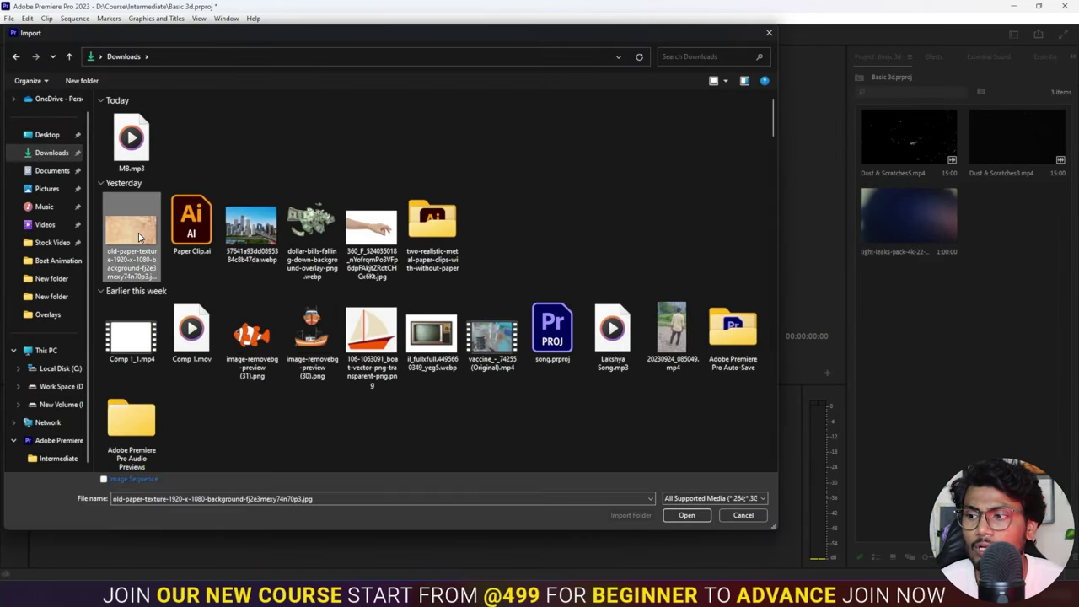
{"action": "left_click", "coordinate": [685, 515]}
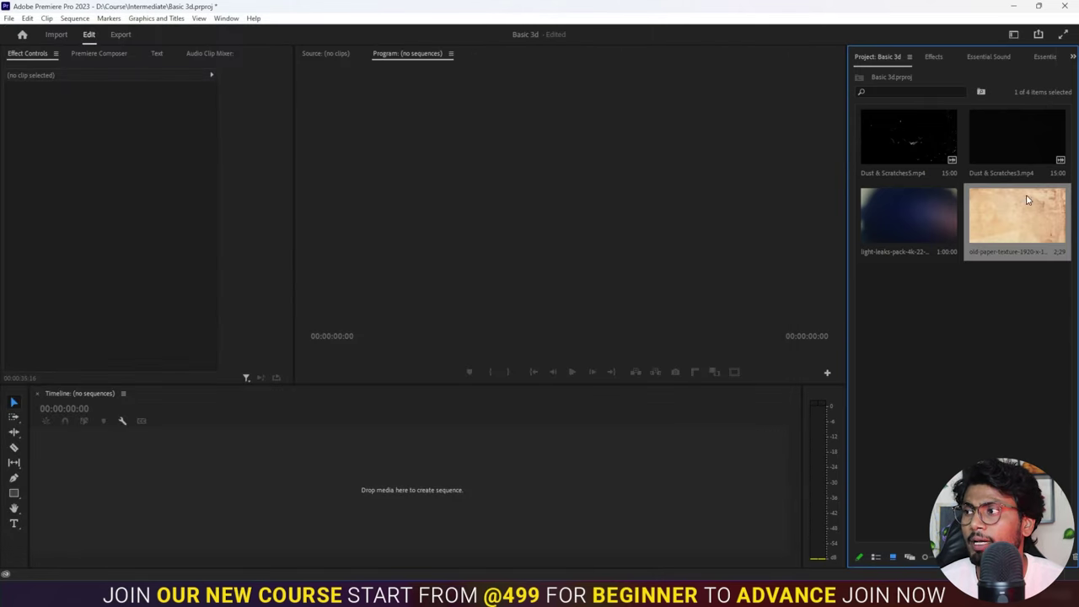
{"action": "double_click", "coordinate": [963, 361]}
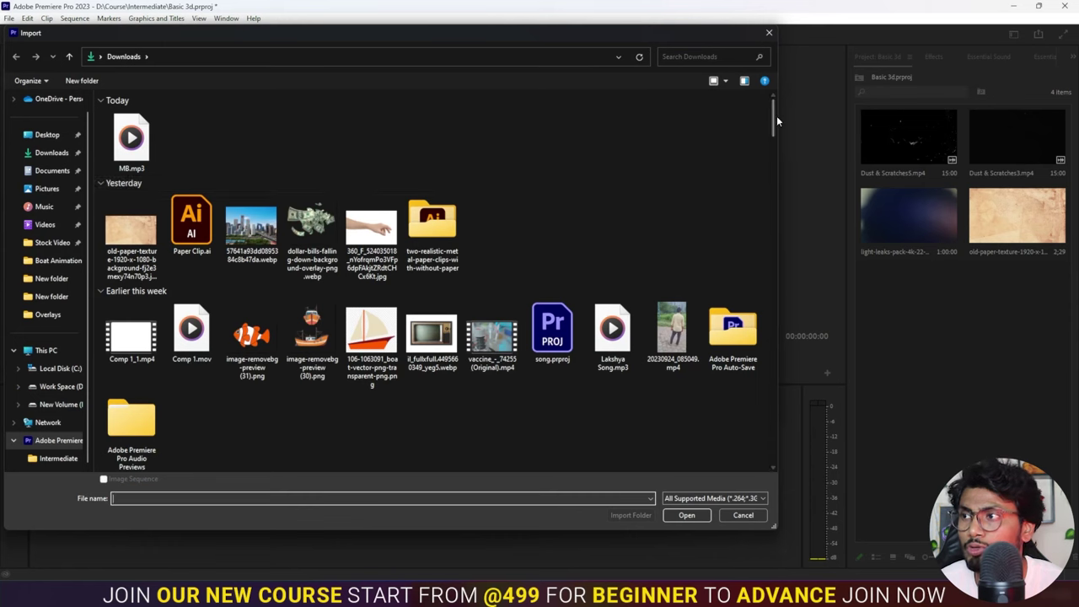
{"action": "left_click_drag", "start_coordinate": [774, 114], "coordinate": [780, 165]}
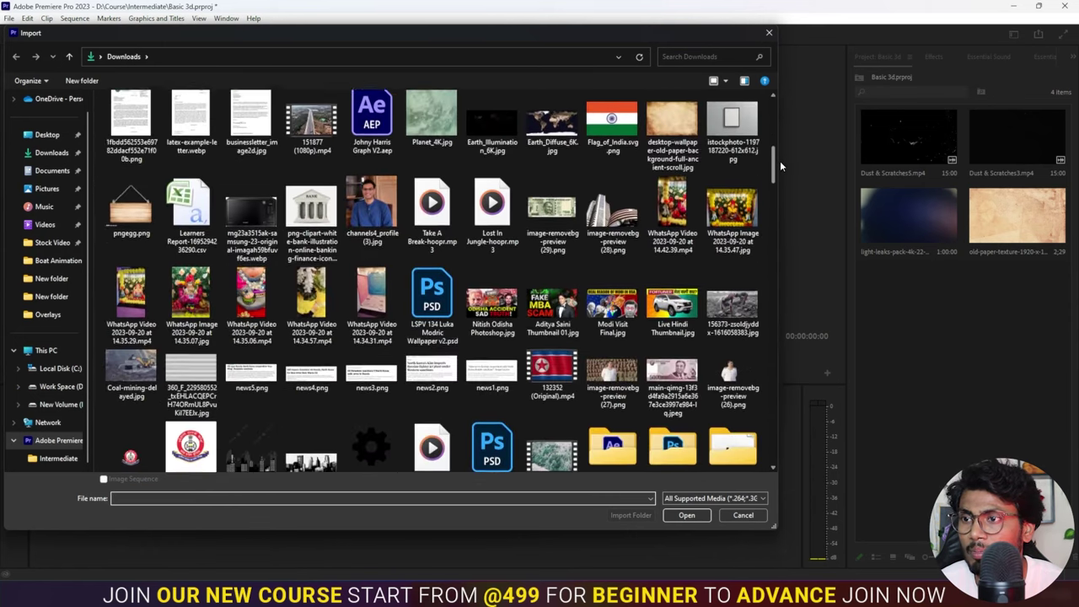
{"action": "left_click", "coordinate": [432, 286]}
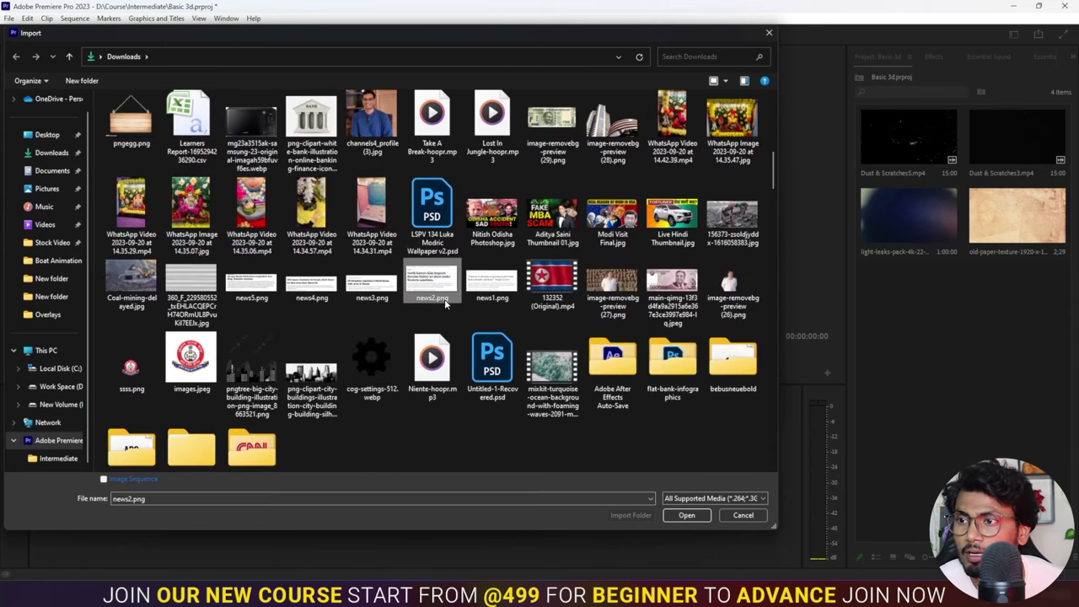
{"action": "left_click", "coordinate": [685, 514]}
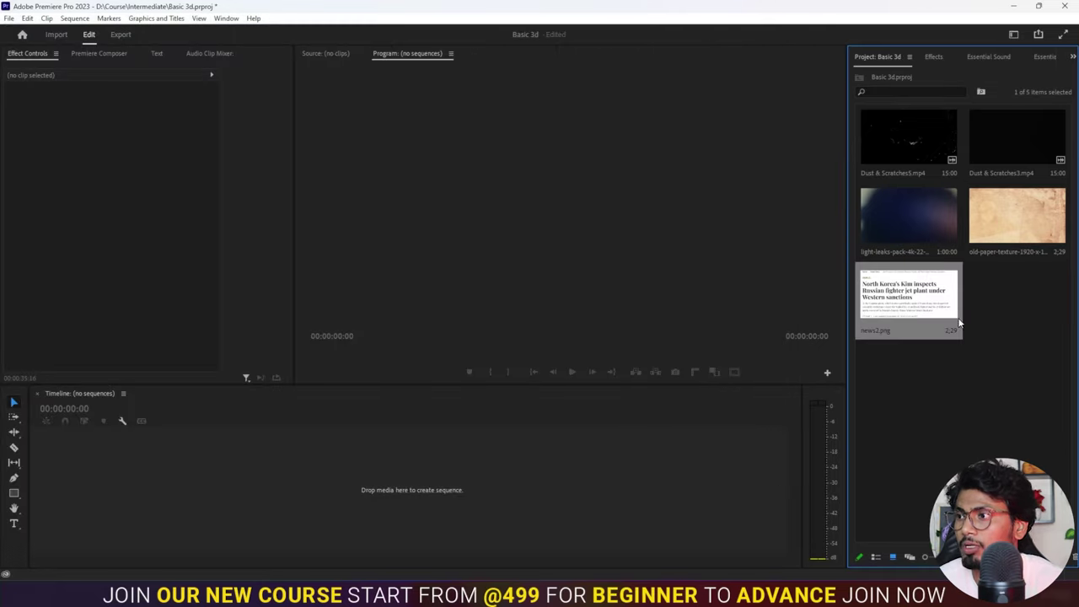
Step: Import news5.png and businessletter_image2d.jpg from Downloads
{"action": "double_click", "coordinate": [962, 388]}
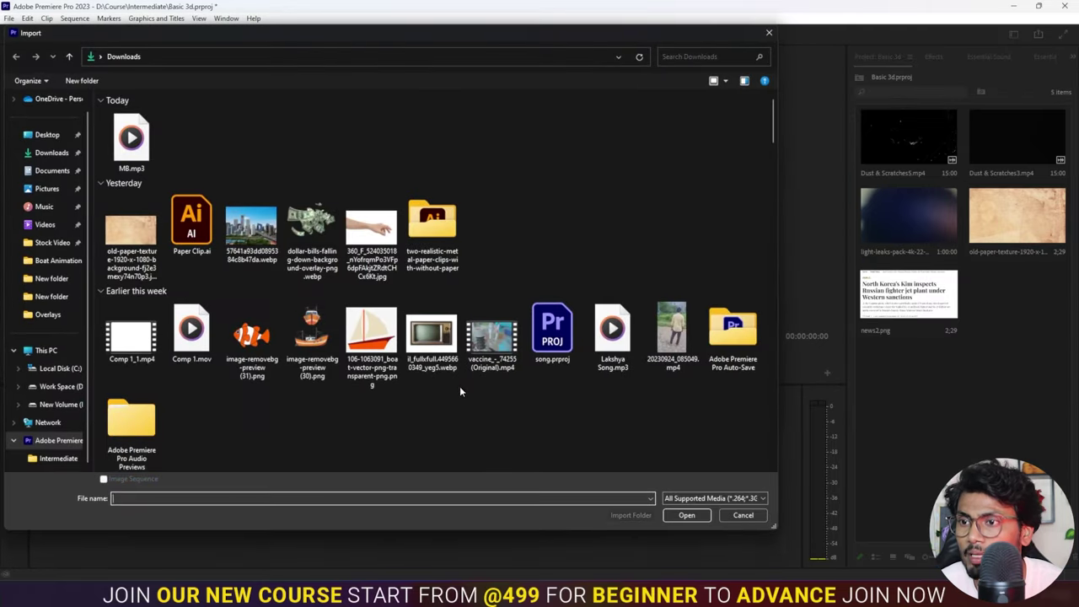
{"action": "left_click_drag", "start_coordinate": [771, 112], "coordinate": [776, 171]}
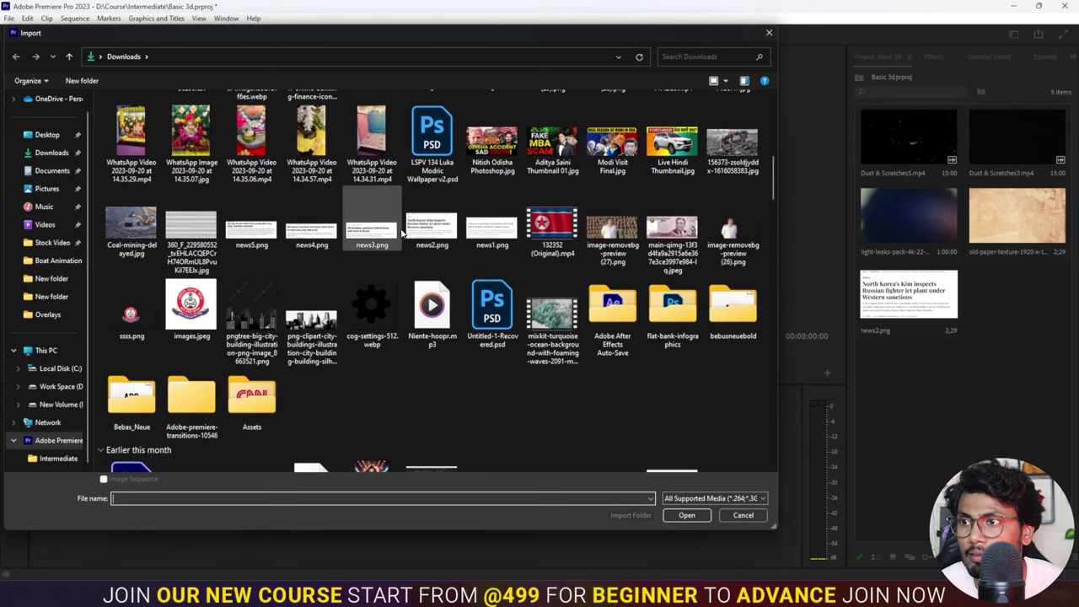
{"action": "left_click", "coordinate": [257, 237]}
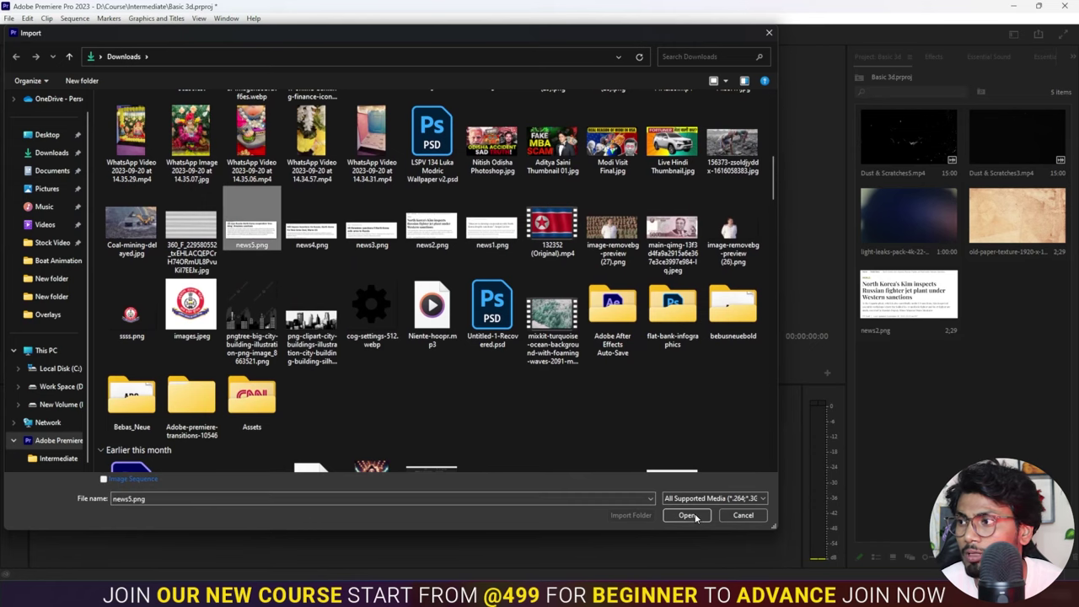
{"action": "left_click", "coordinate": [687, 515]}
{"action": "double_click", "coordinate": [964, 439]}
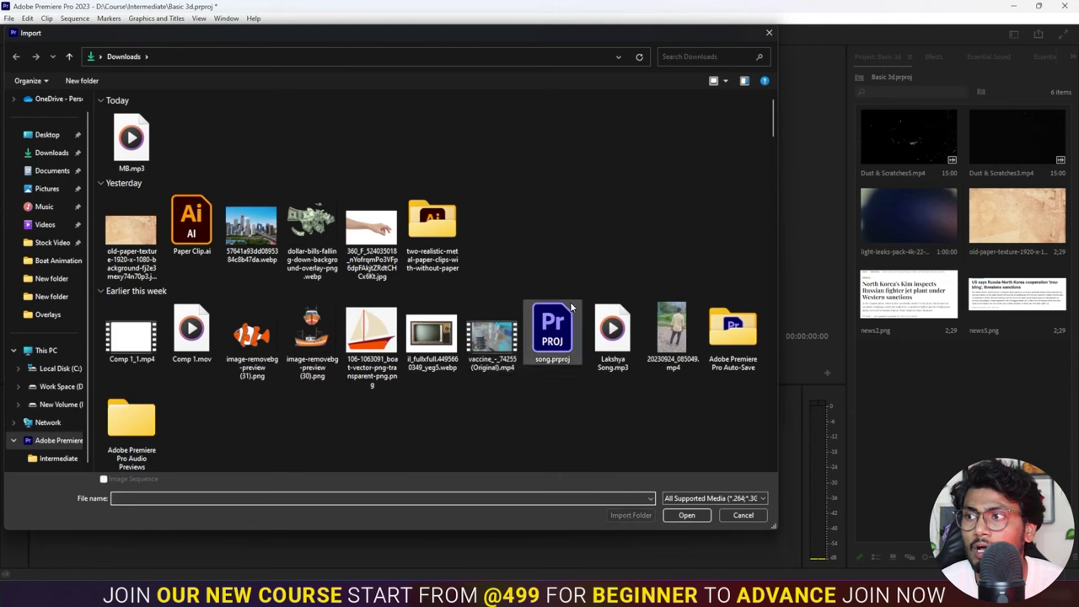
{"action": "left_click_drag", "start_coordinate": [772, 116], "coordinate": [772, 147]}
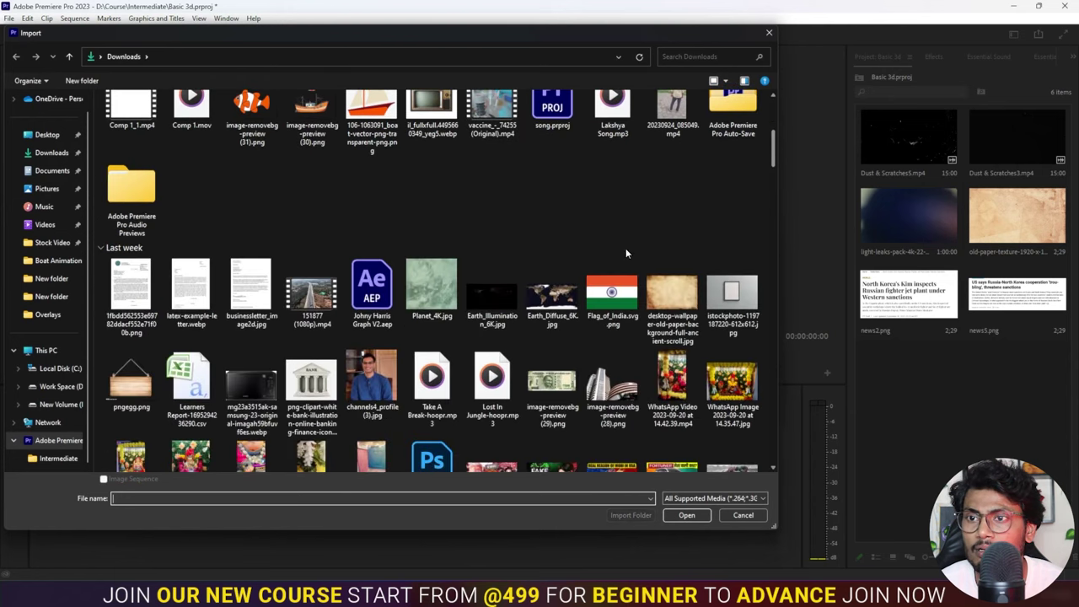
{"action": "left_click", "coordinate": [250, 296]}
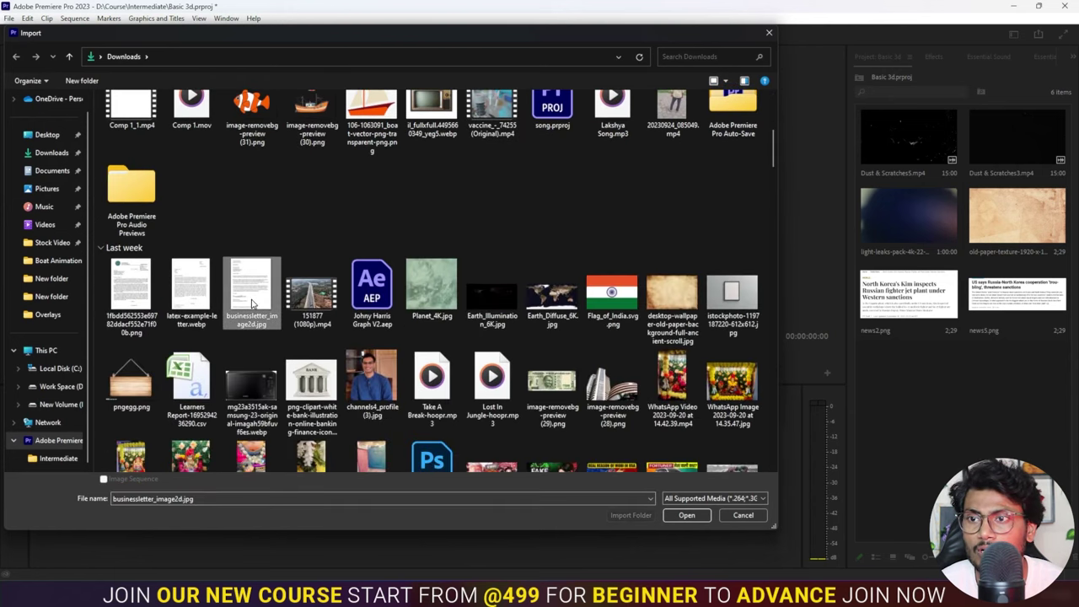
{"action": "left_click", "coordinate": [687, 516]}
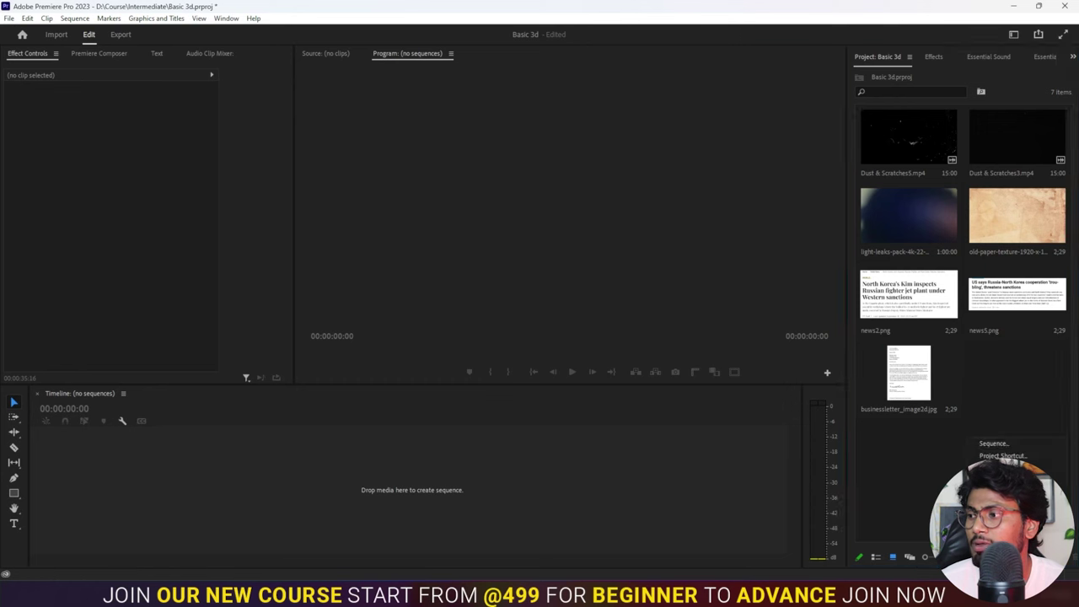
Step: Create Sequence 02 and place the old paper texture at its start
{"action": "key", "text": "ctrl+n"}
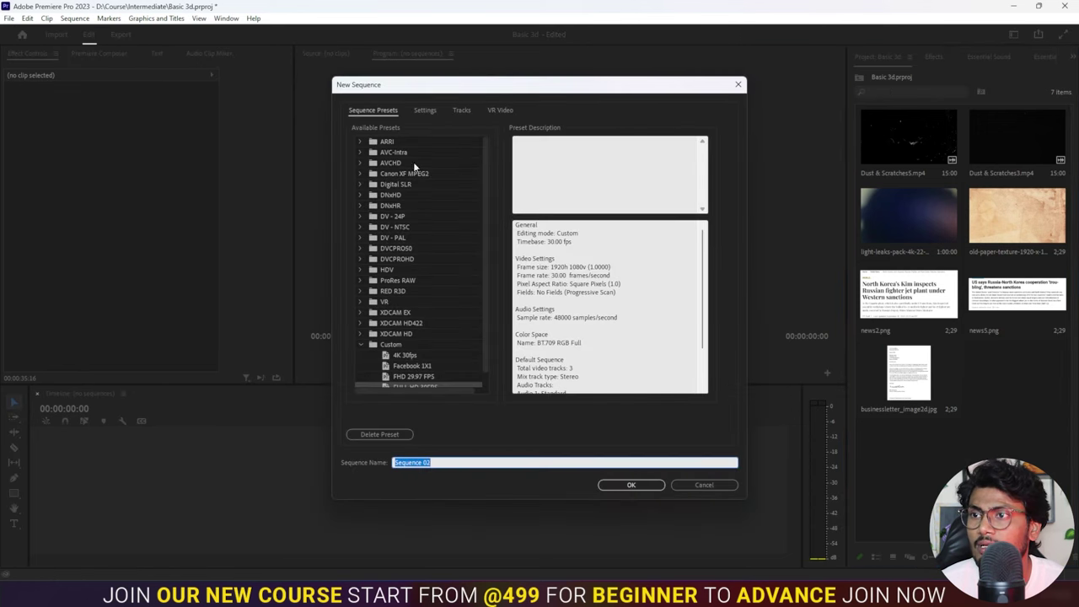
{"action": "left_click_drag", "start_coordinate": [486, 292], "coordinate": [484, 353]}
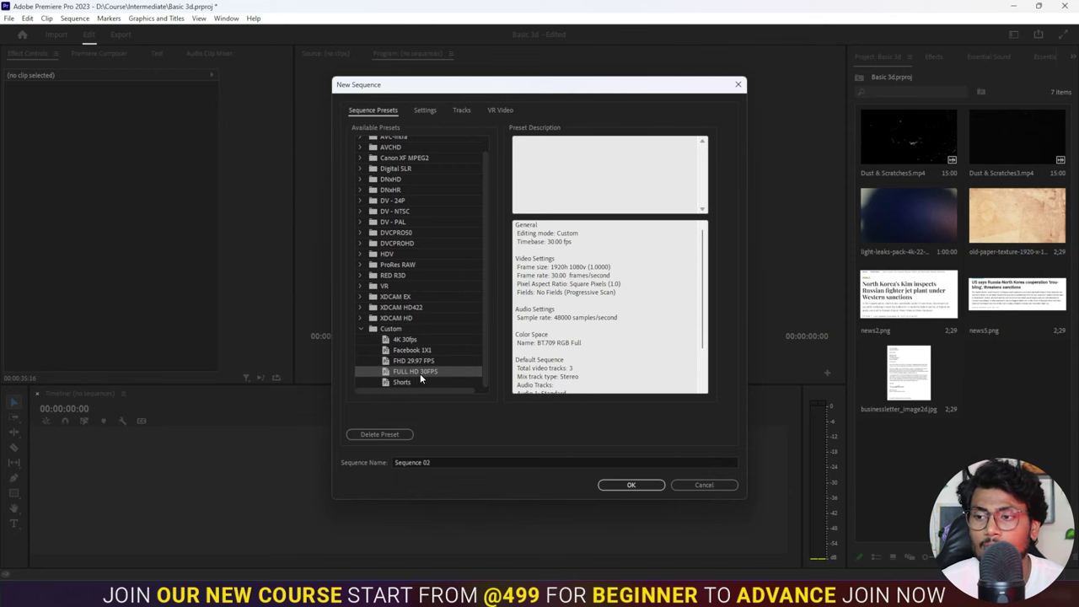
{"action": "left_click", "coordinate": [628, 486]}
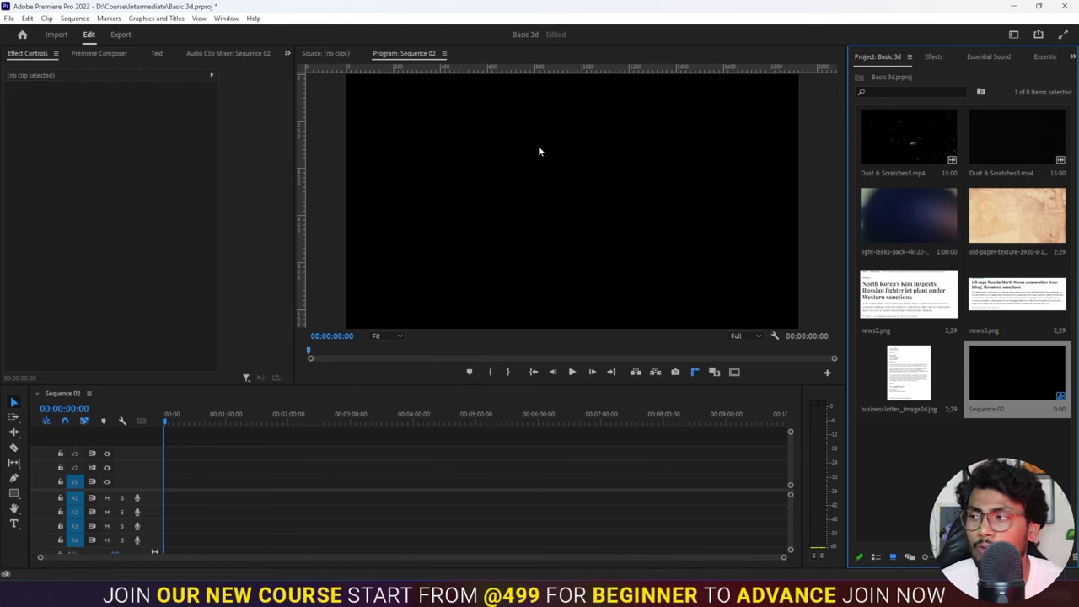
{"action": "left_click", "coordinate": [1012, 218]}
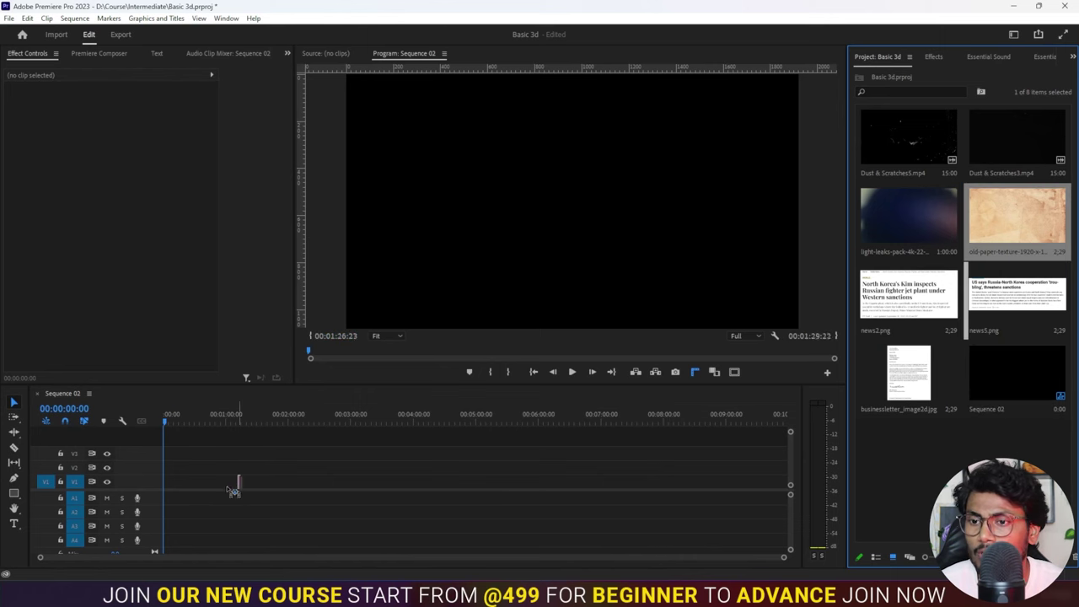
{"action": "left_click_drag", "start_coordinate": [873, 311], "coordinate": [169, 481]}
Step: Trim the paper texture clip's end to about 15 seconds
{"action": "key", "text": "space"}
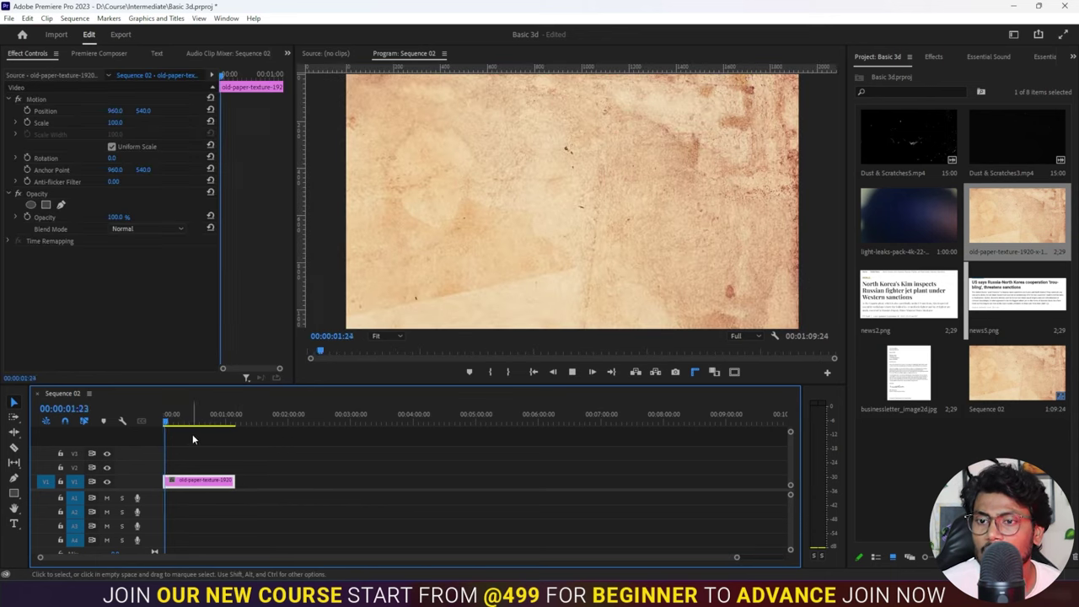
{"action": "key", "text": "="}
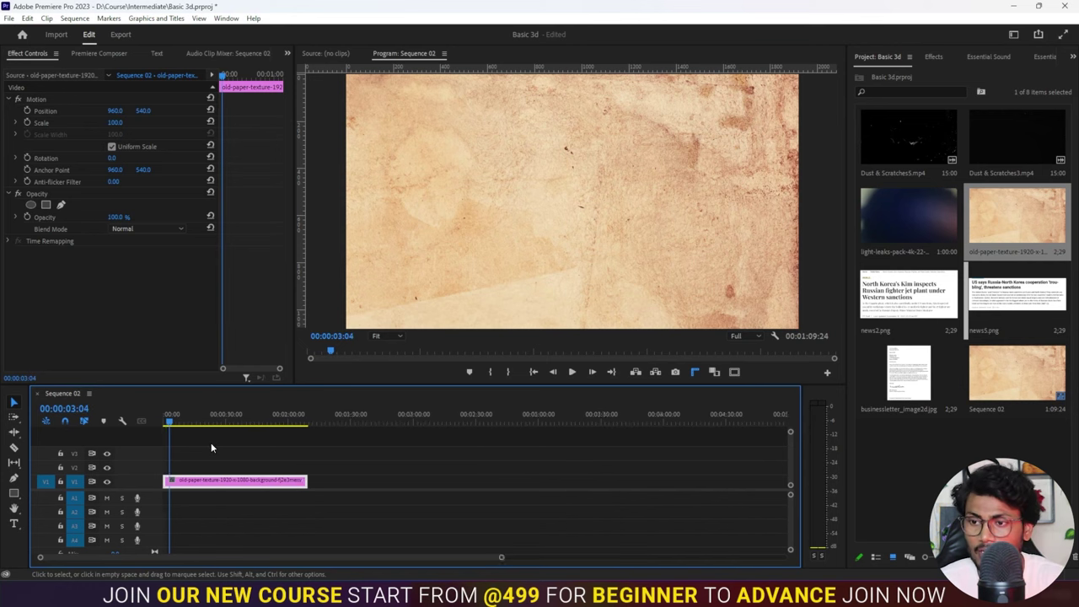
{"action": "key", "text": "="}
{"action": "left_click_drag", "start_coordinate": [452, 482], "coordinate": [285, 479]}
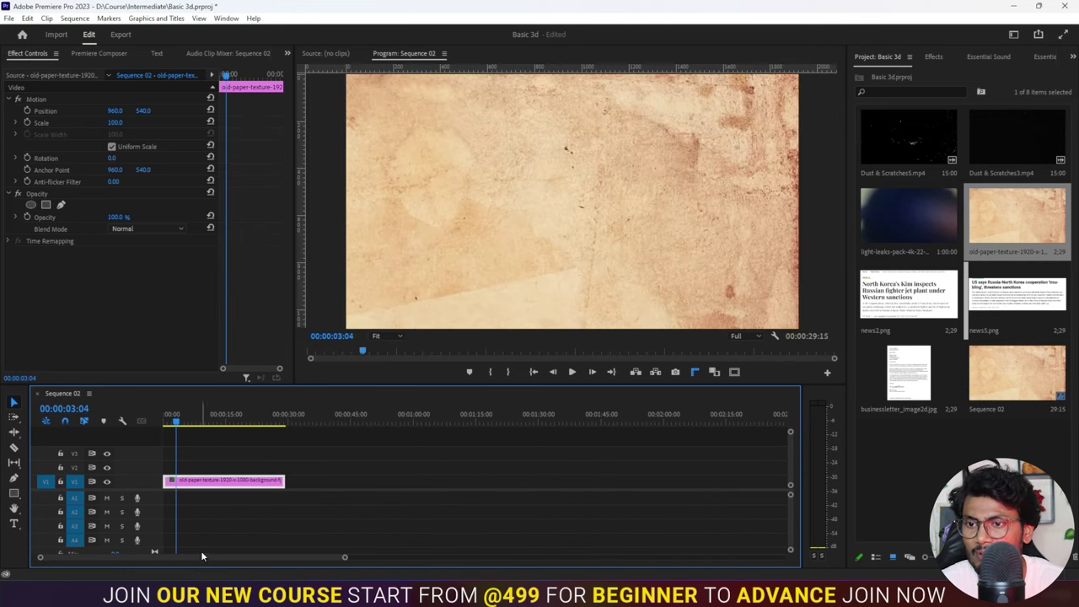
{"action": "key", "text": "Home"}
{"action": "key", "text": "backslash"}
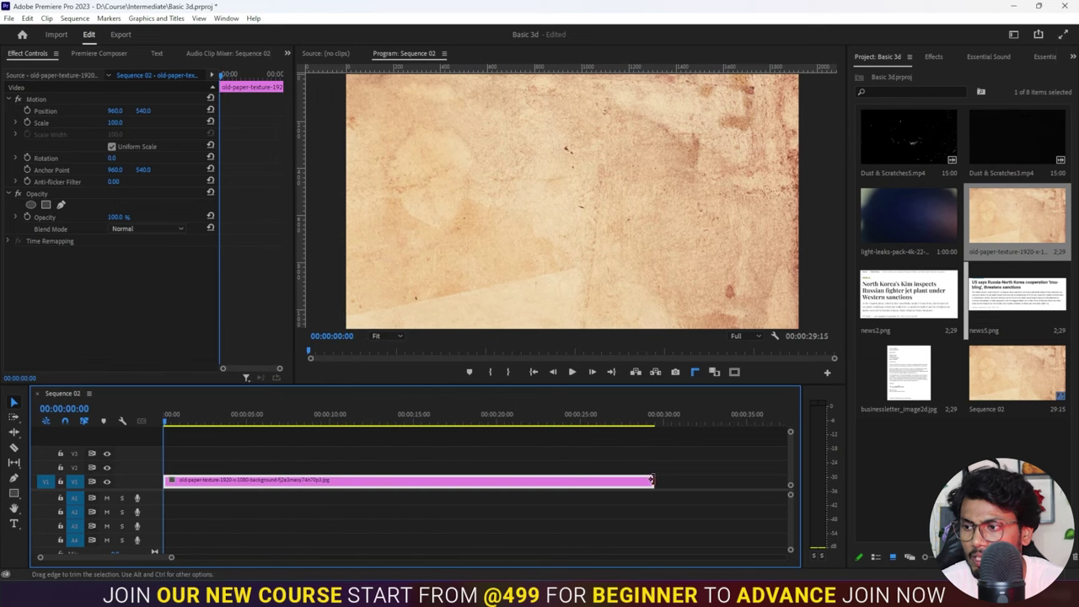
{"action": "left_click_drag", "start_coordinate": [647, 482], "coordinate": [411, 478]}
{"action": "left_click", "coordinate": [240, 440]}
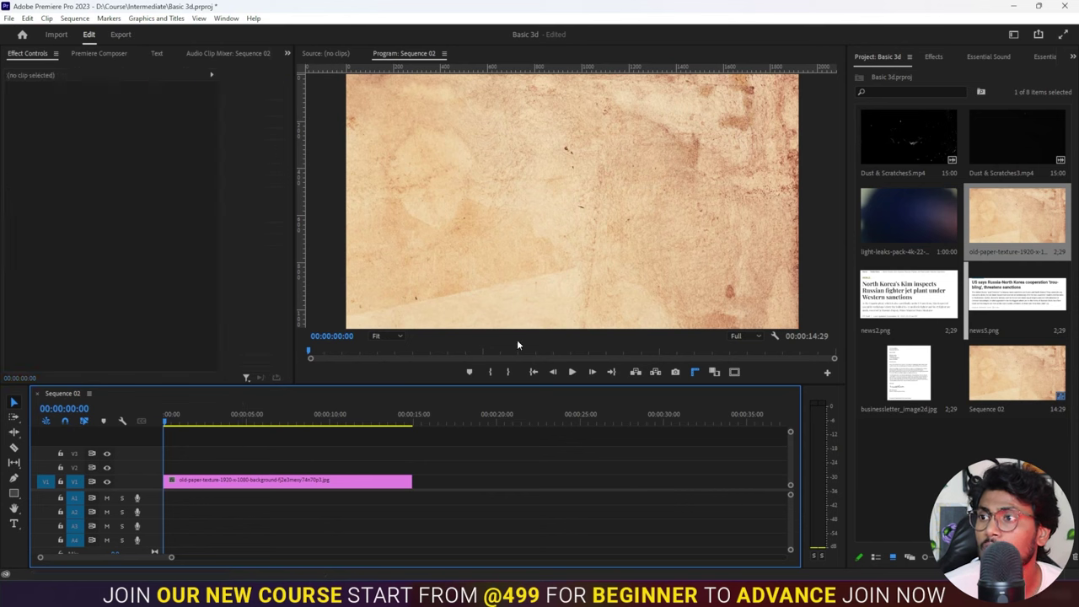
Step: Try the paper texture at scale 78, then reset it to full 100 scale
{"action": "left_click", "coordinate": [322, 481]}
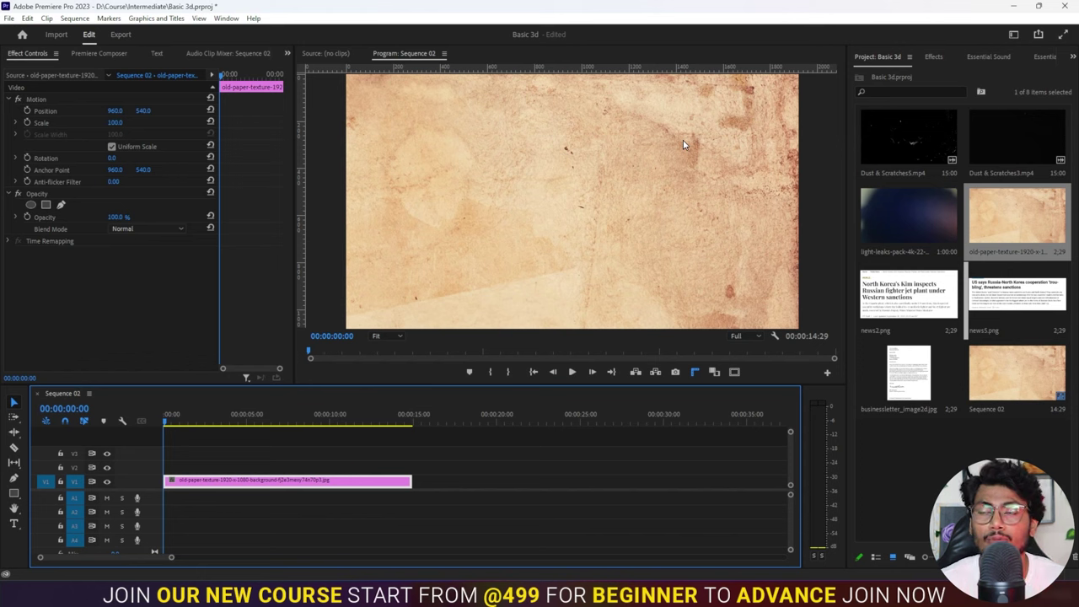
{"action": "left_click", "coordinate": [116, 126]}
{"action": "type", "text": "78"}
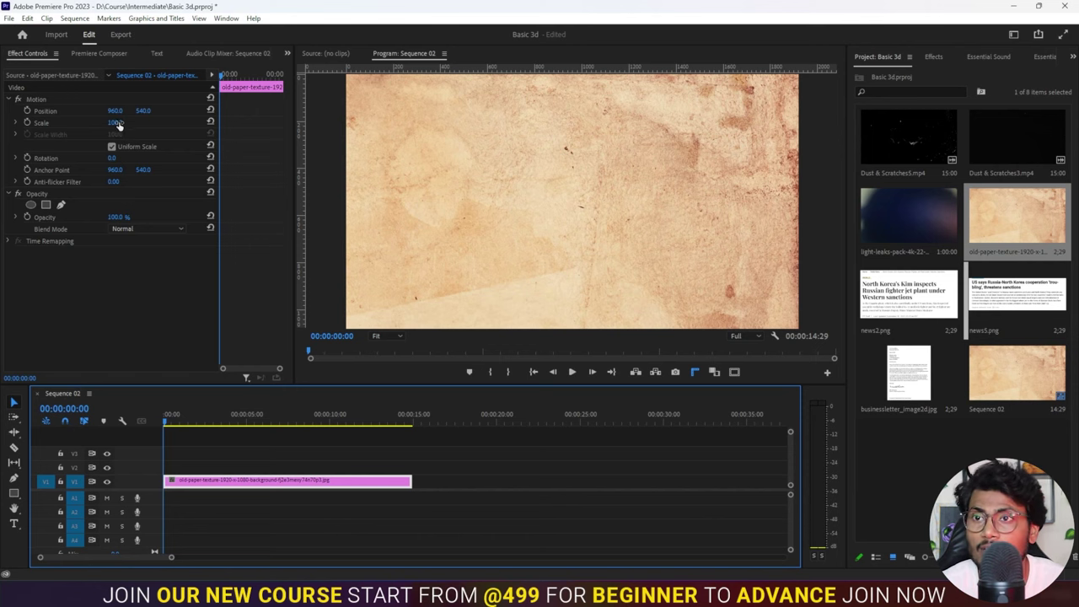
{"action": "key", "text": "Return"}
{"action": "left_click_drag", "start_coordinate": [126, 124], "coordinate": [123, 124]}
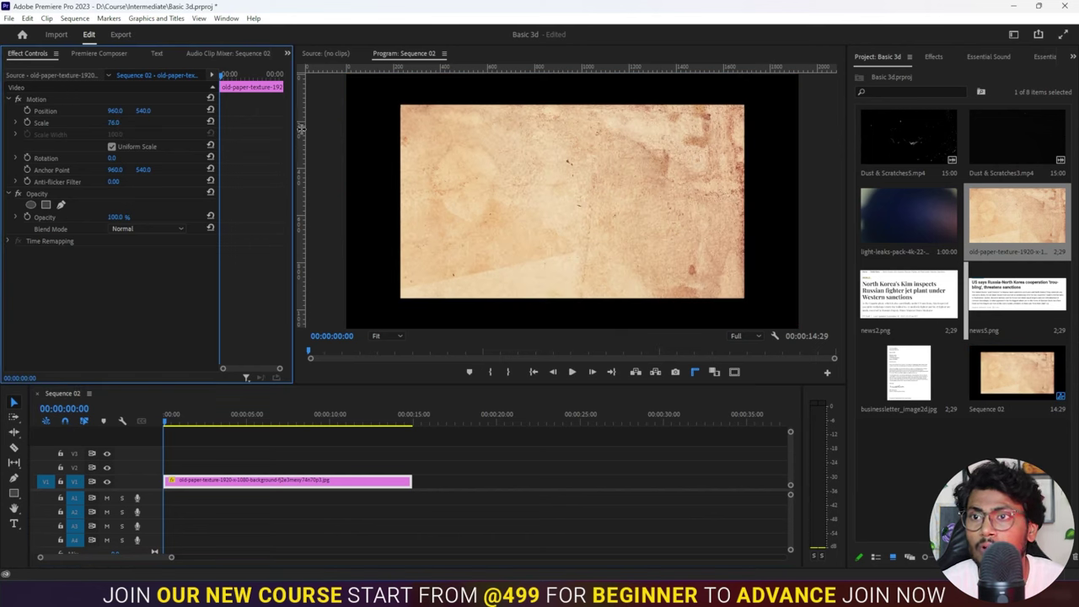
{"action": "left_click", "coordinate": [211, 123]}
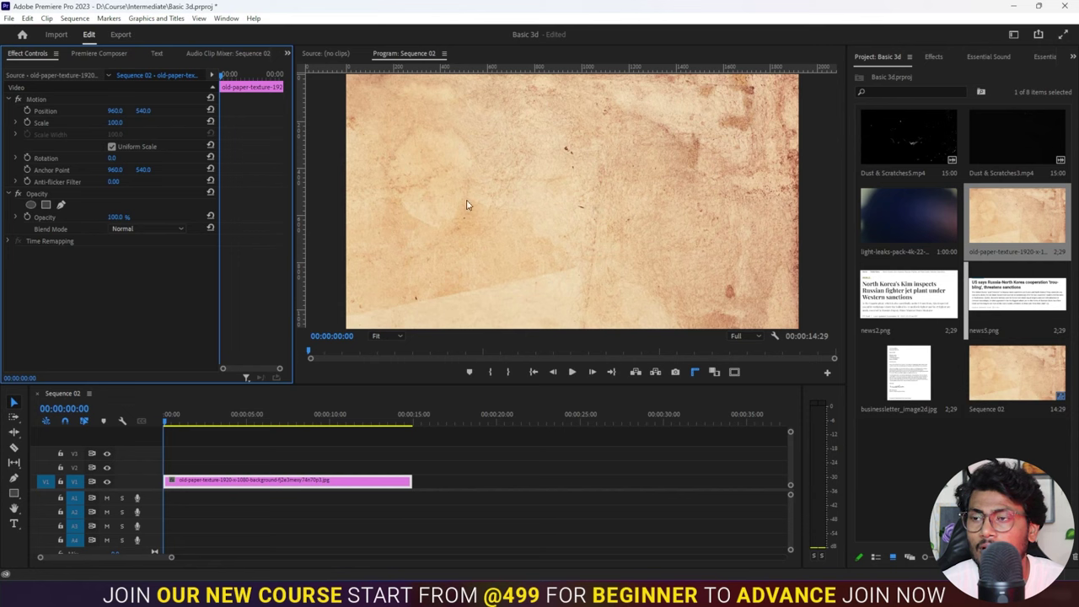
{"action": "left_click", "coordinate": [395, 446]}
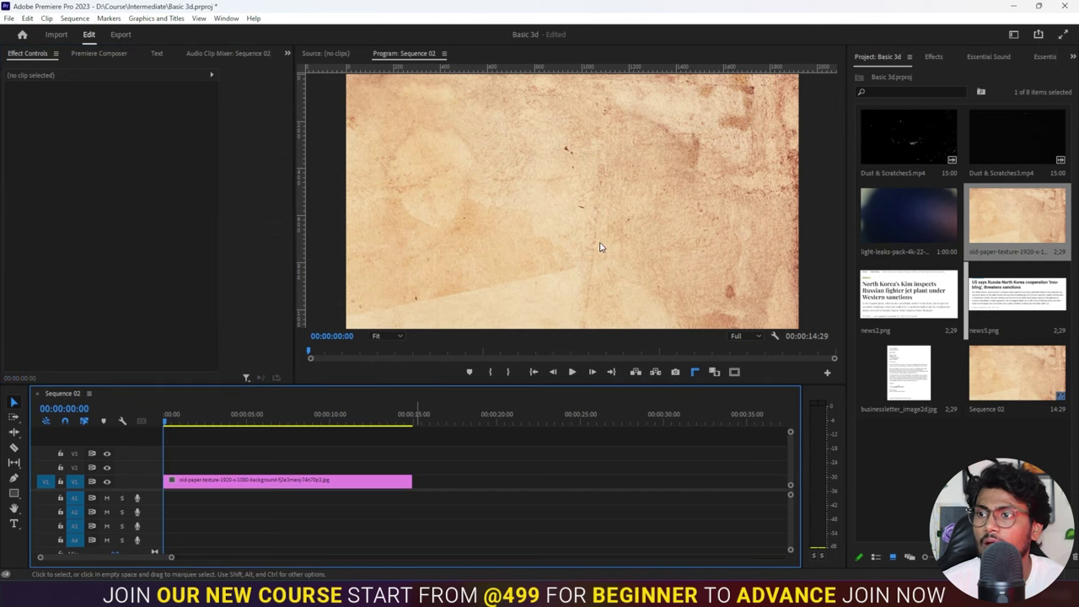
{"action": "left_click", "coordinate": [914, 309]}
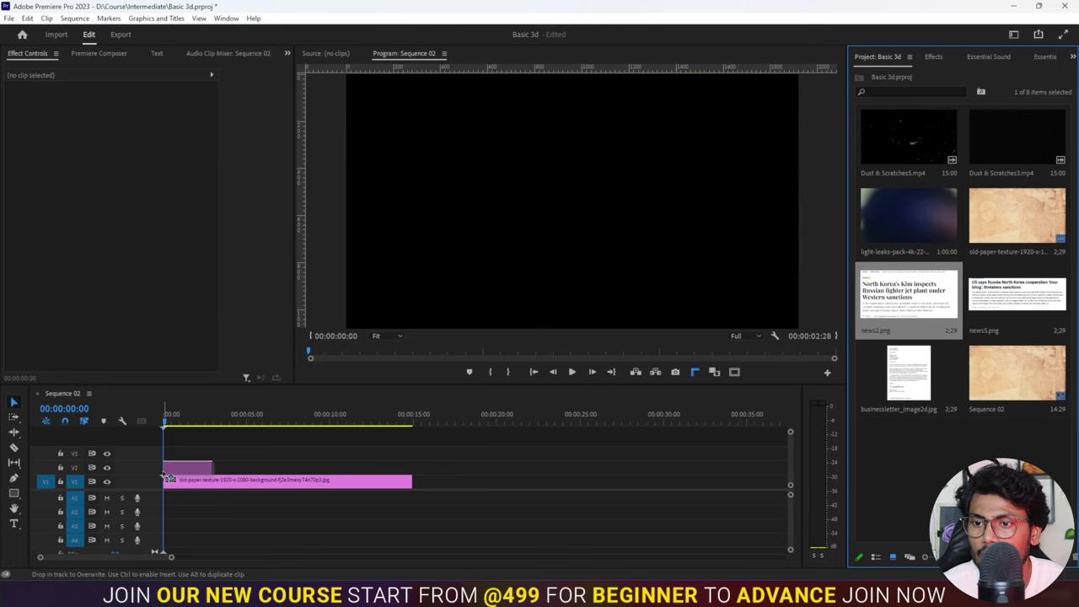
Step: Layer news2.png over the paper texture, matching its length, and scale it to 248
{"action": "mouse_move", "coordinate": [488, 403]}
{"action": "left_mouse_down"}
{"action": "mouse_move", "coordinate": [187, 466]}
{"action": "mouse_move", "coordinate": [240, 465]}
{"action": "left_mouse_up"}
{"action": "left_click_drag", "start_coordinate": [376, 465], "coordinate": [411, 464]}
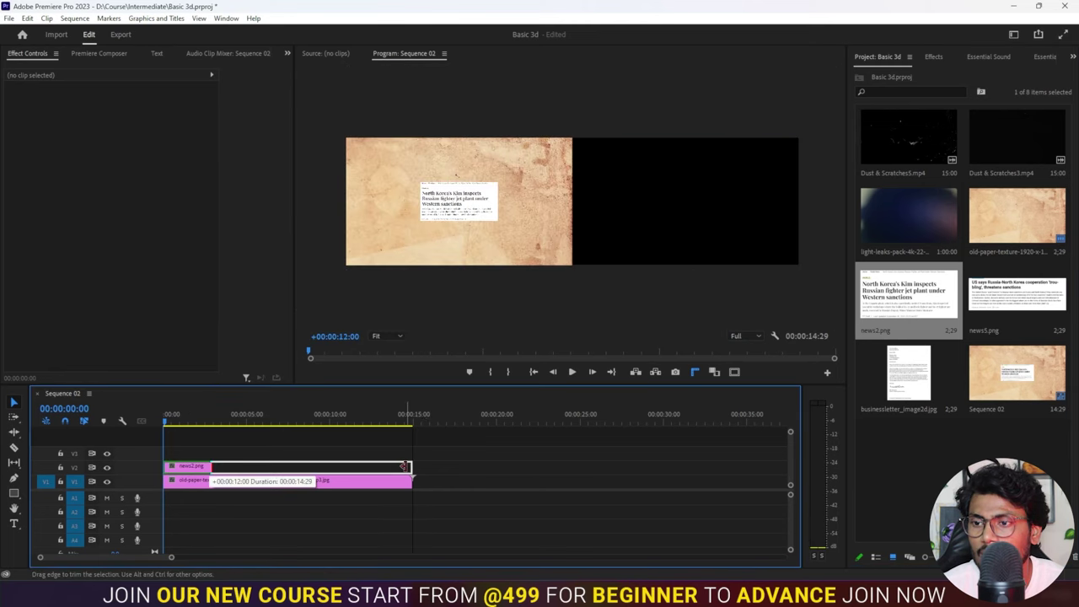
{"action": "left_click_drag", "start_coordinate": [202, 417], "coordinate": [238, 417]}
{"action": "left_click", "coordinate": [238, 473]}
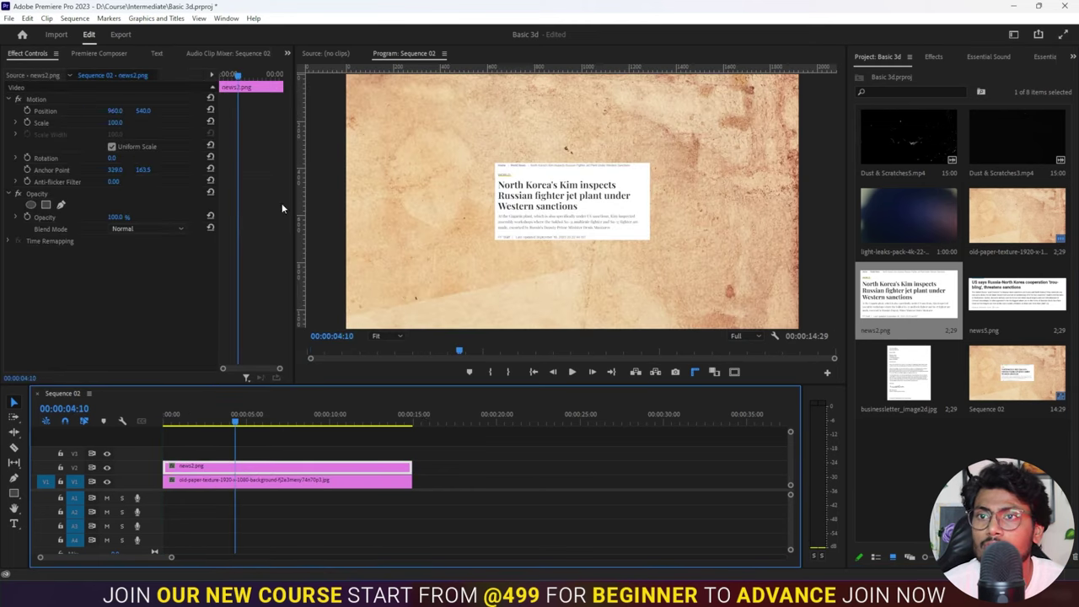
{"action": "left_click_drag", "start_coordinate": [114, 122], "coordinate": [162, 122]}
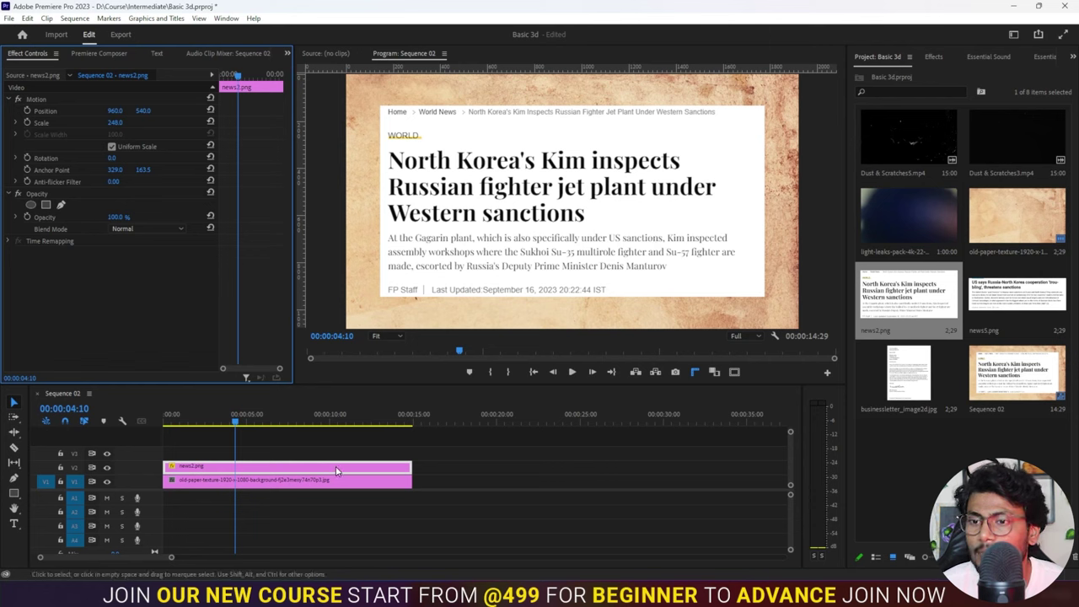
Step: Move news2.png up to V3 and duplicate the paper texture onto V2 beneath it
{"action": "mouse_move", "coordinate": [239, 467]}
{"action": "left_mouse_down"}
{"action": "mouse_move", "coordinate": [238, 453]}
{"action": "mouse_move", "coordinate": [246, 470]}
{"action": "left_mouse_up"}
{"action": "left_click", "coordinate": [250, 482]}
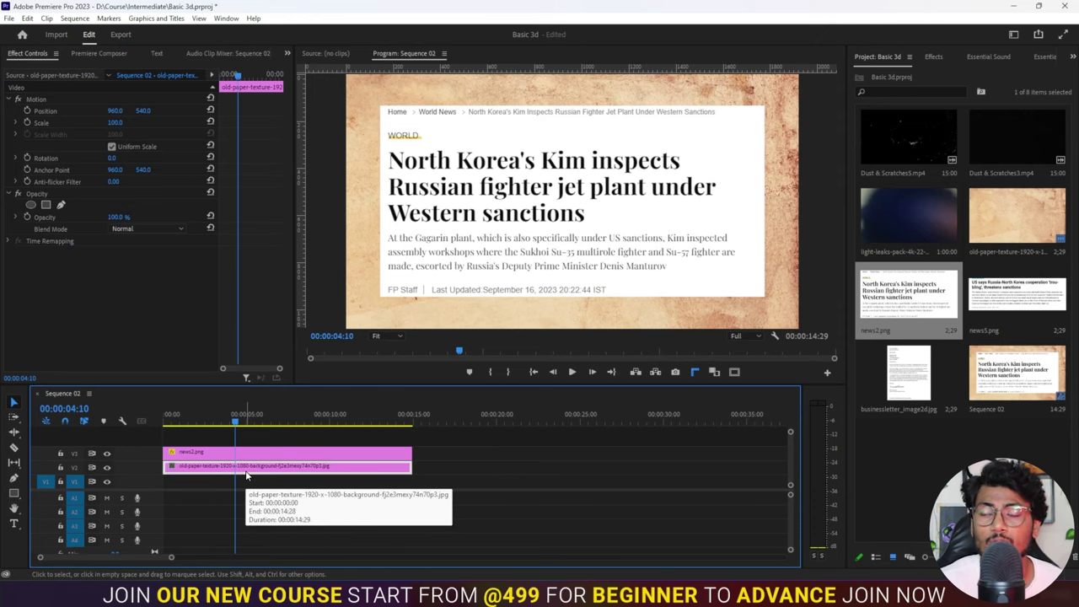
{"action": "left_click_drag", "start_coordinate": [246, 473], "coordinate": [246, 484], "text": "alt"}
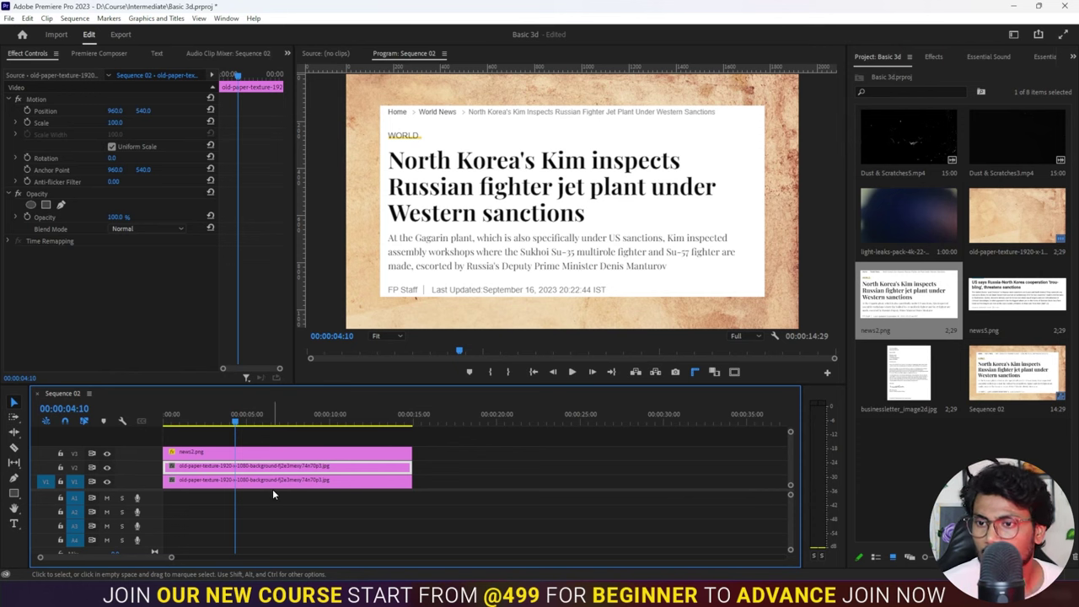
{"action": "left_click", "coordinate": [257, 455]}
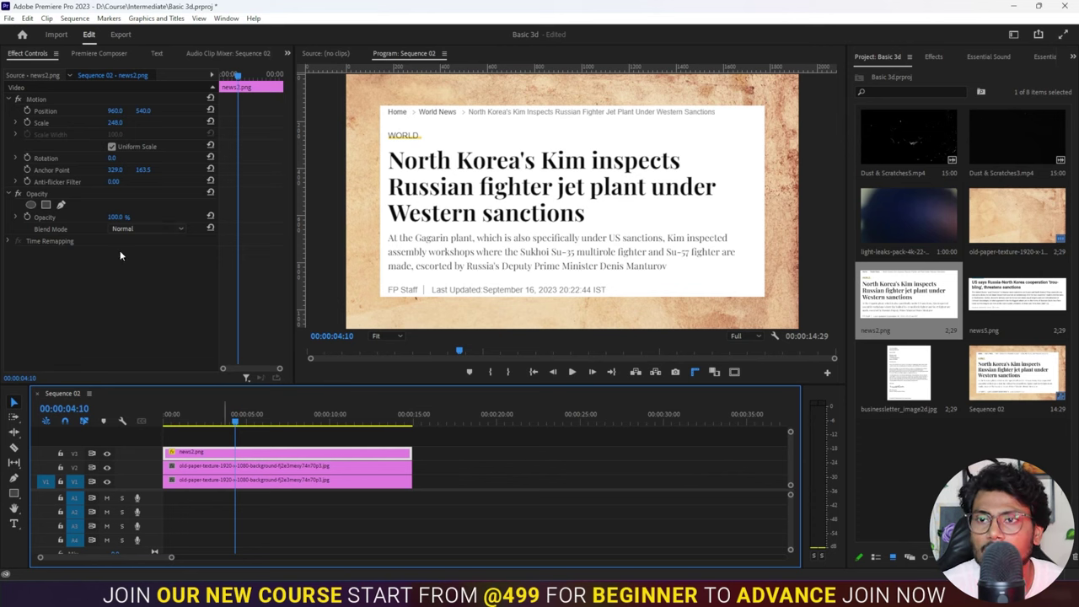
{"action": "left_click", "coordinate": [137, 229]}
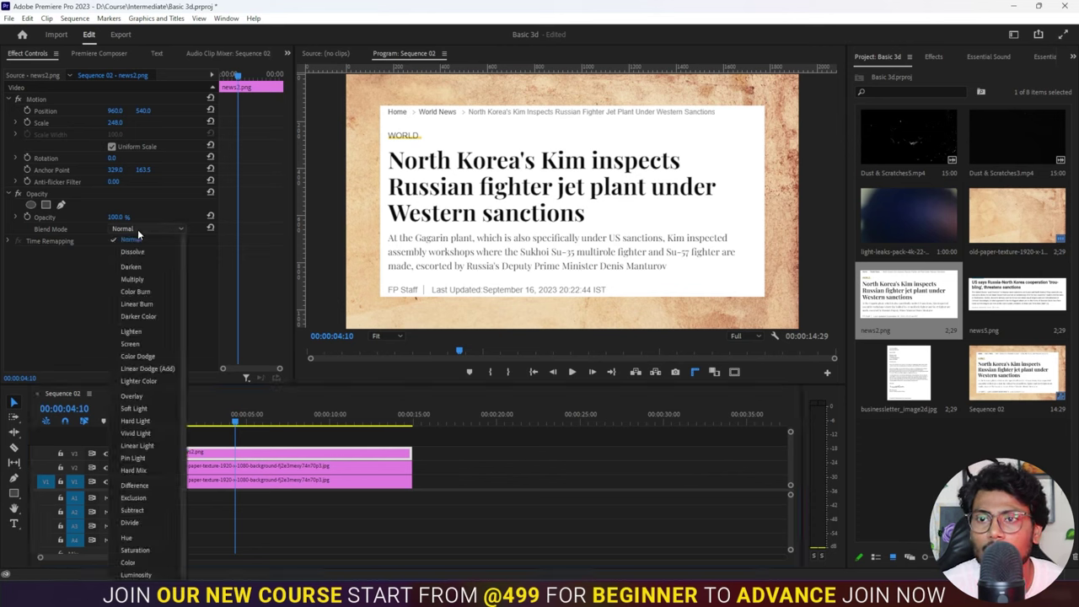
Step: Set news2.png to Multiply blend and drop the light-leaks video onto a new top track
{"action": "left_click", "coordinate": [135, 278]}
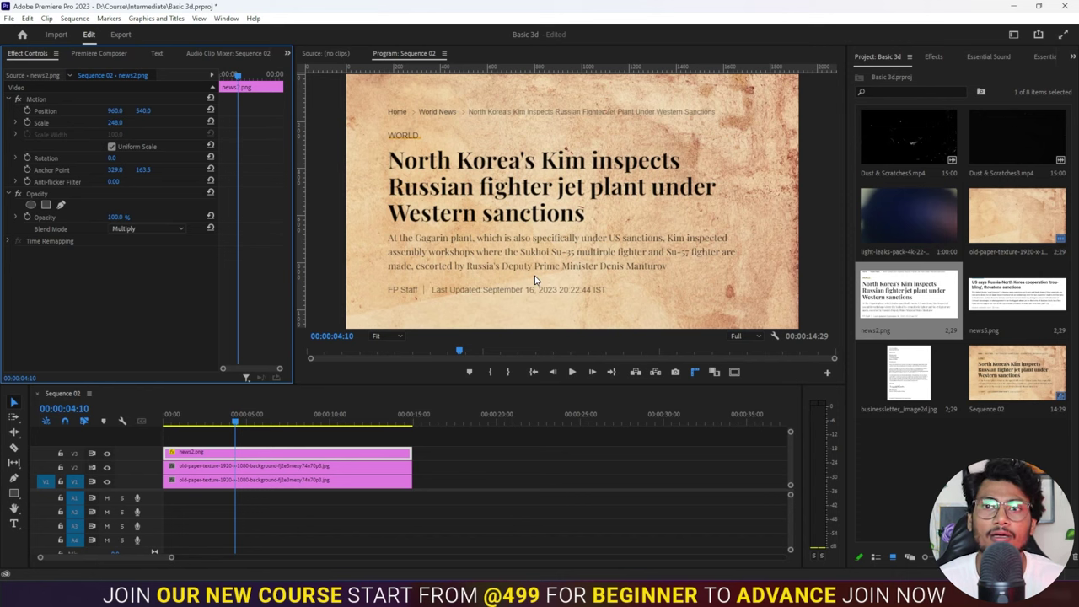
{"action": "left_click", "coordinate": [476, 460]}
{"action": "scroll", "coordinate": [792, 464], "scroll_direction": "up", "scroll_amount": 1}
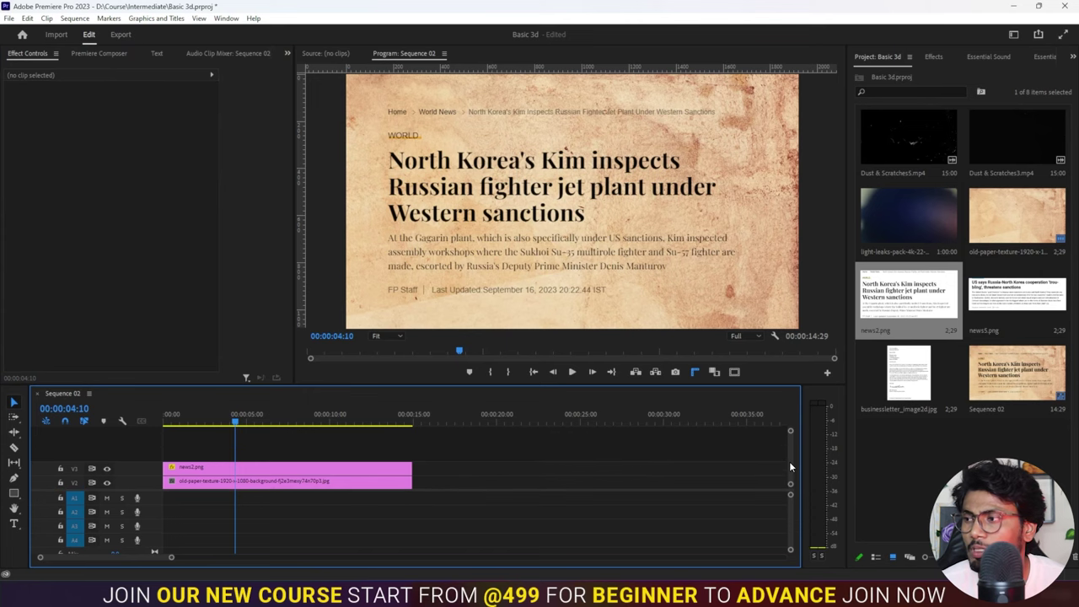
{"action": "left_click", "coordinate": [918, 231]}
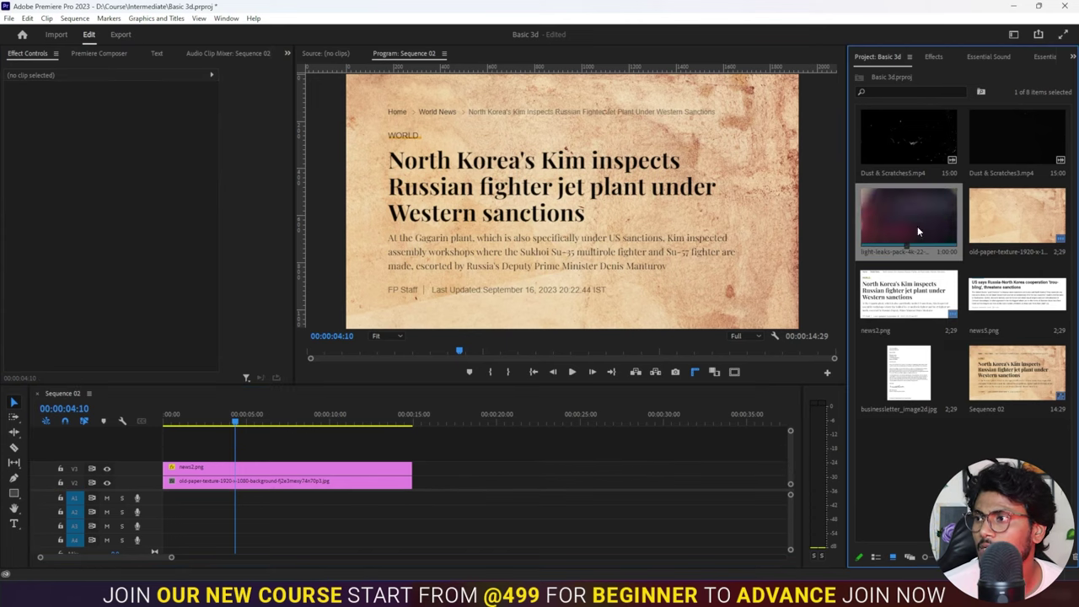
{"action": "mouse_move", "coordinate": [917, 207]}
{"action": "left_mouse_down"}
{"action": "mouse_move", "coordinate": [159, 457]}
{"action": "mouse_move", "coordinate": [163, 438]}
{"action": "left_mouse_up"}
Step: Cut the light-leaks clip at 00:00:14:29 and delete the excess footage
{"action": "left_click", "coordinate": [412, 415]}
{"action": "left_click", "coordinate": [424, 439]}
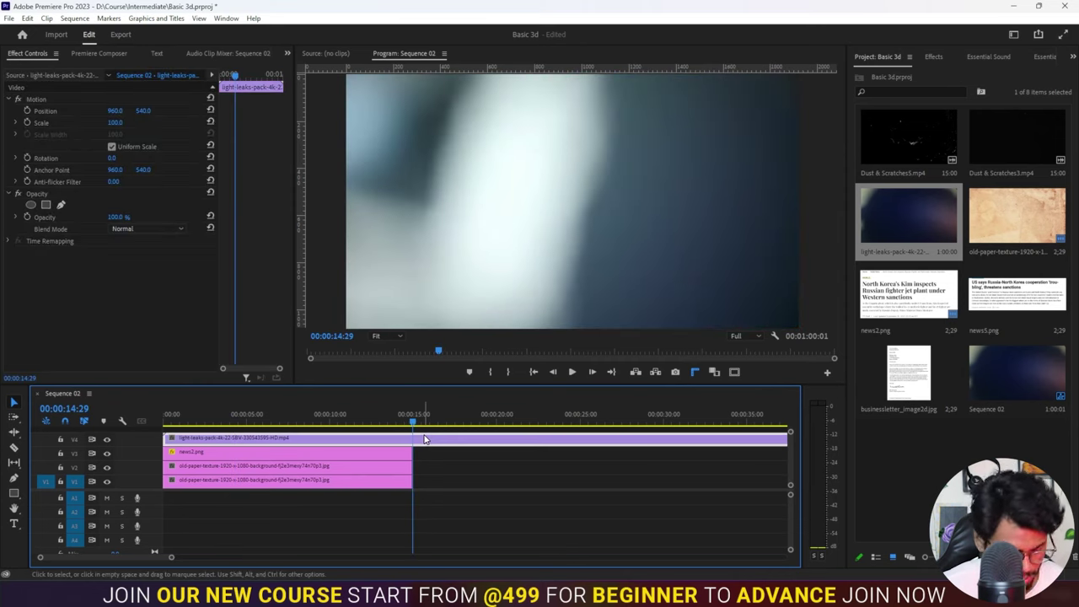
{"action": "key", "text": "ctrl+k"}
{"action": "left_click", "coordinate": [438, 440]}
{"action": "key", "text": "Delete"}
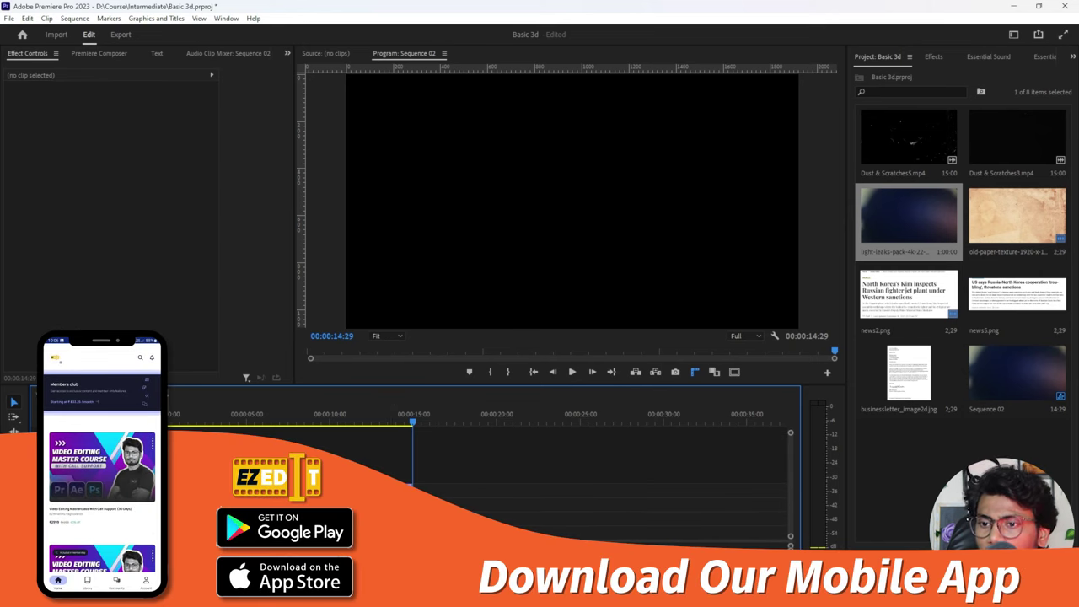
Step: Try the light leak at 80% scale, then reset it to full size
{"action": "left_click", "coordinate": [250, 422]}
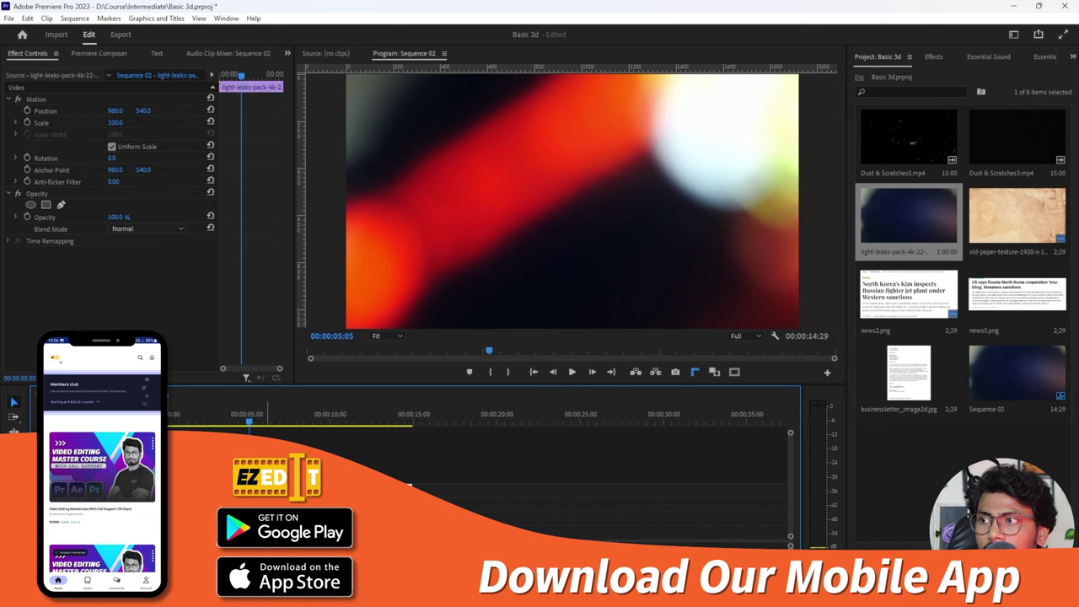
{"action": "left_click_drag", "start_coordinate": [114, 123], "coordinate": [139, 141]}
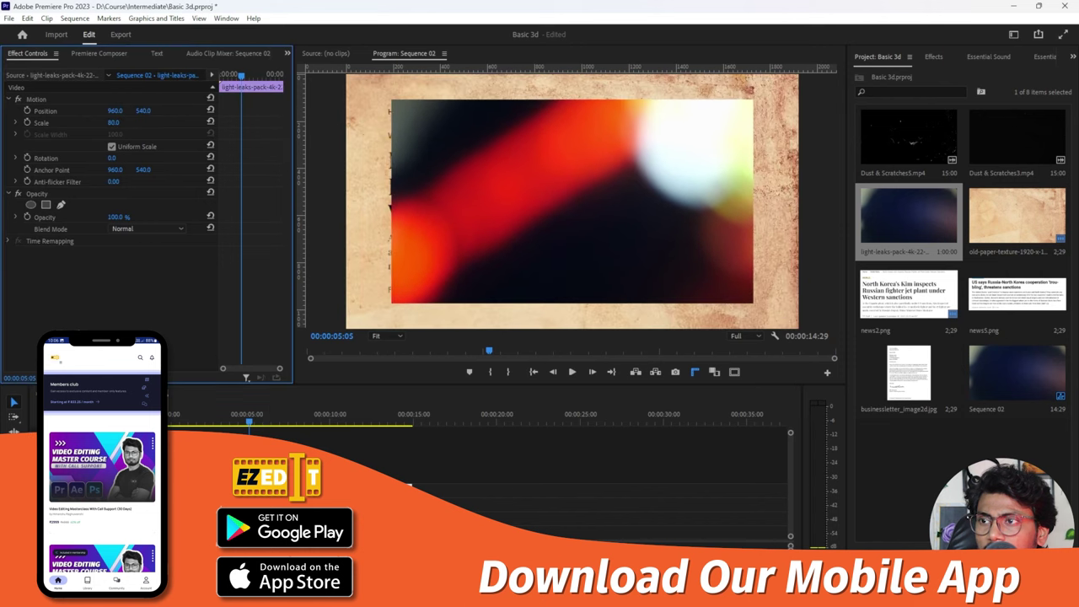
{"action": "left_click", "coordinate": [211, 122]}
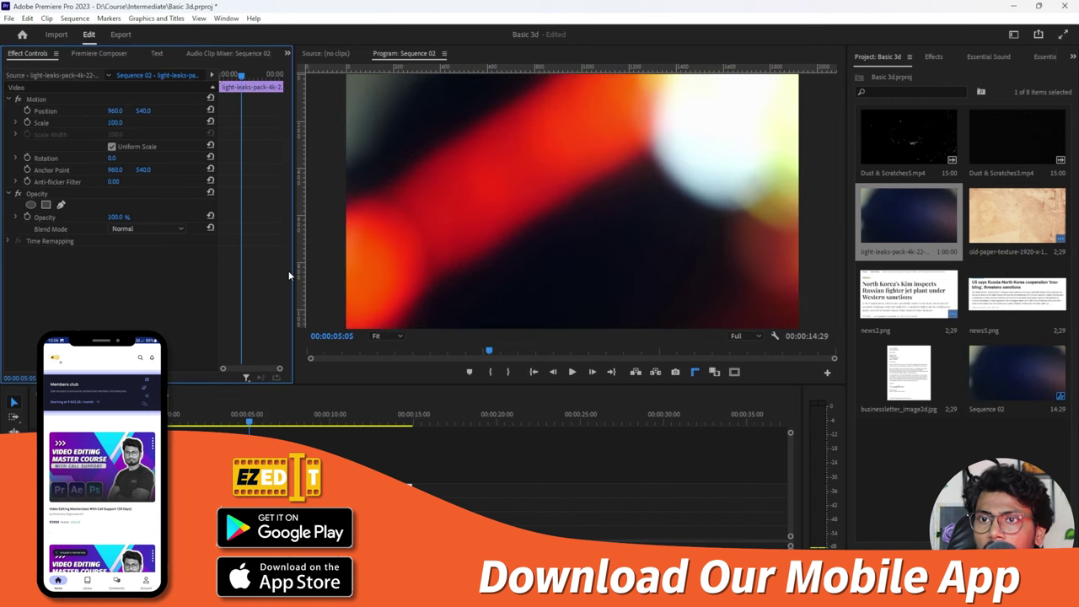
{"action": "left_click", "coordinate": [141, 228]}
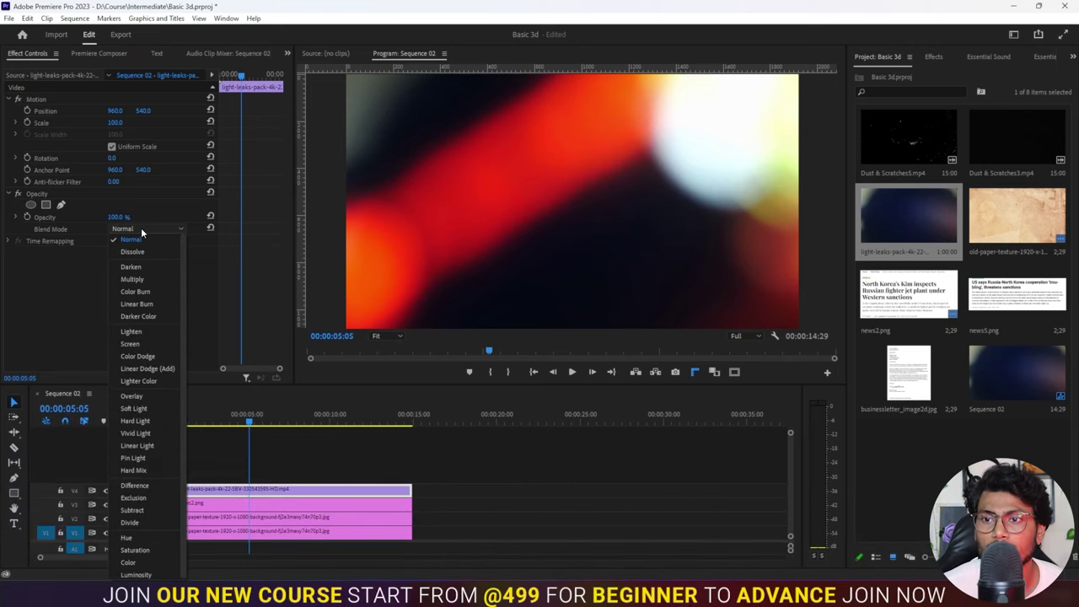
Step: Set the light leak's blend mode to Soft Light with 30% opacity
{"action": "left_click", "coordinate": [132, 396]}
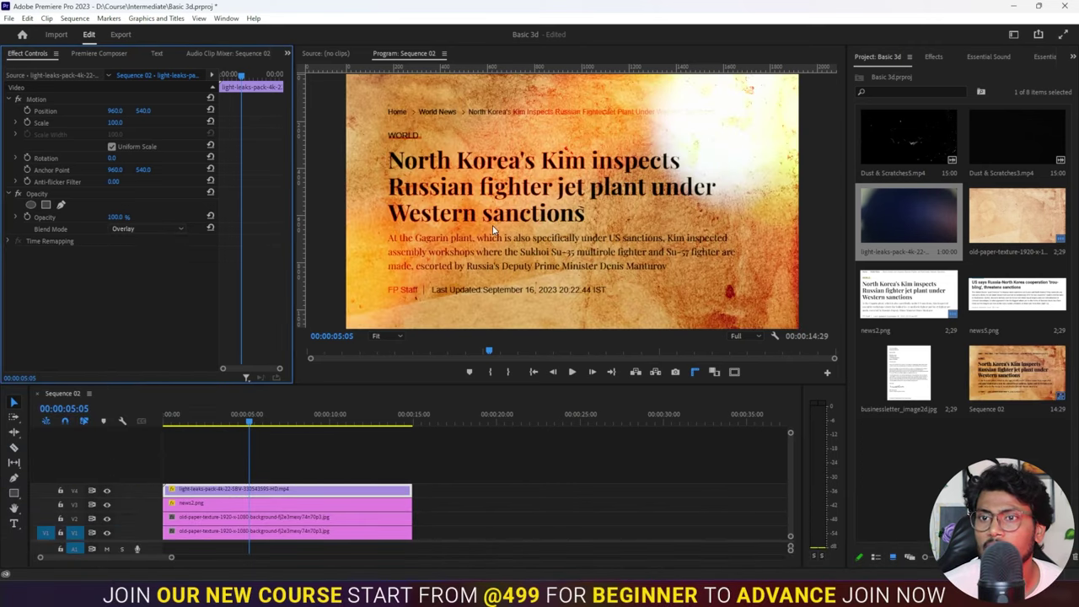
{"action": "left_click", "coordinate": [133, 226]}
{"action": "left_click", "coordinate": [134, 408]}
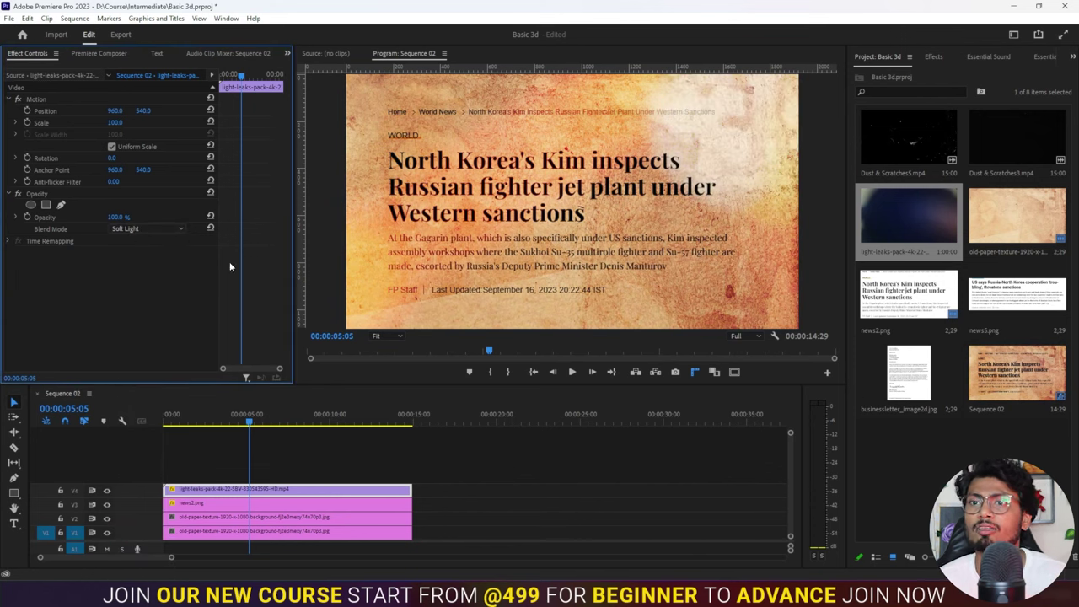
{"action": "left_click", "coordinate": [119, 217]}
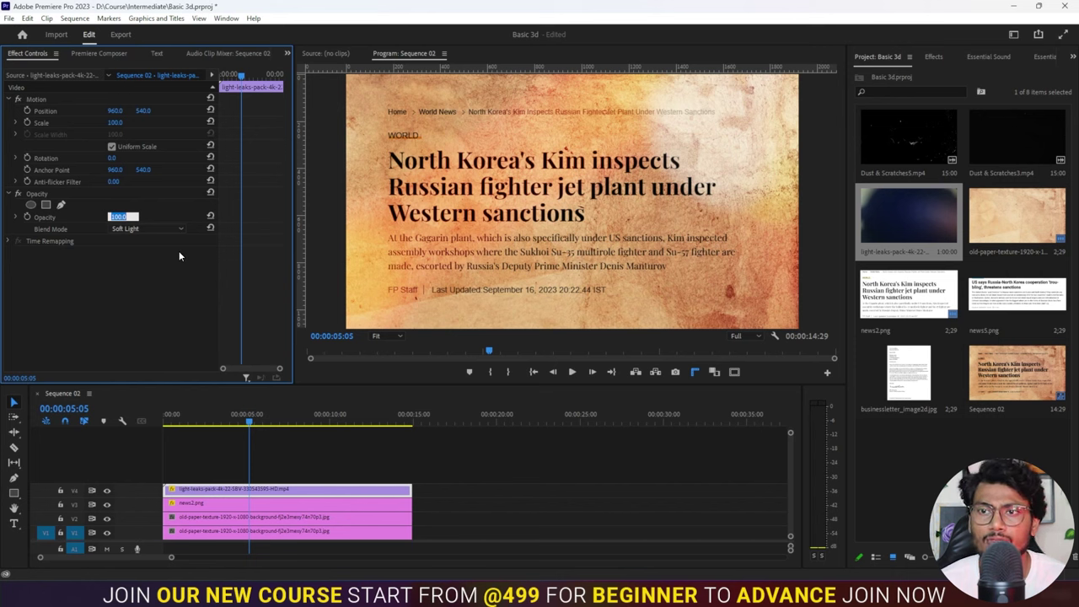
{"action": "type", "text": "30"}
{"action": "key", "text": "Return"}
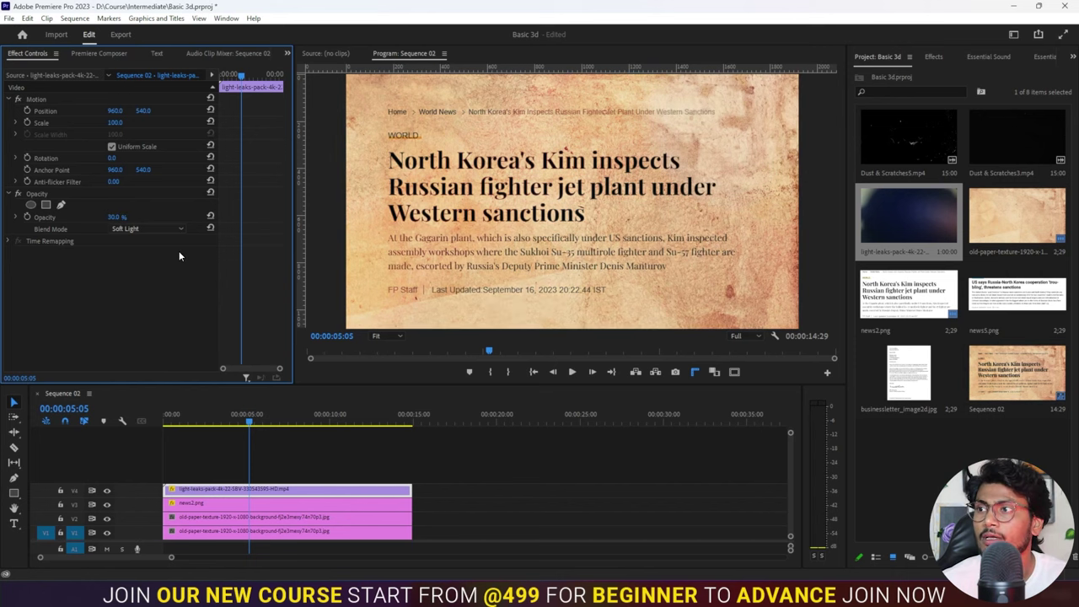
Step: Preview, raise the light-leak opacity to 35%, and add Dust & Scratches3 on track V5
{"action": "left_click", "coordinate": [235, 421]}
{"action": "key", "text": "Home"}
{"action": "key", "text": "space"}
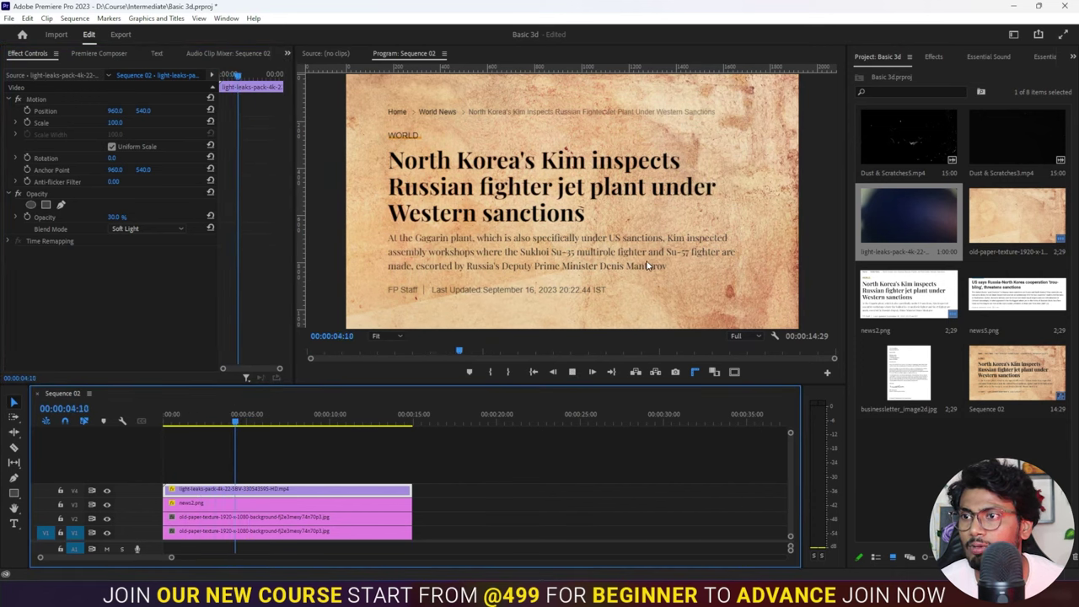
{"action": "left_click", "coordinate": [122, 215]}
{"action": "type", "text": "35"}
{"action": "key", "text": "Return"}
{"action": "key", "text": "space"}
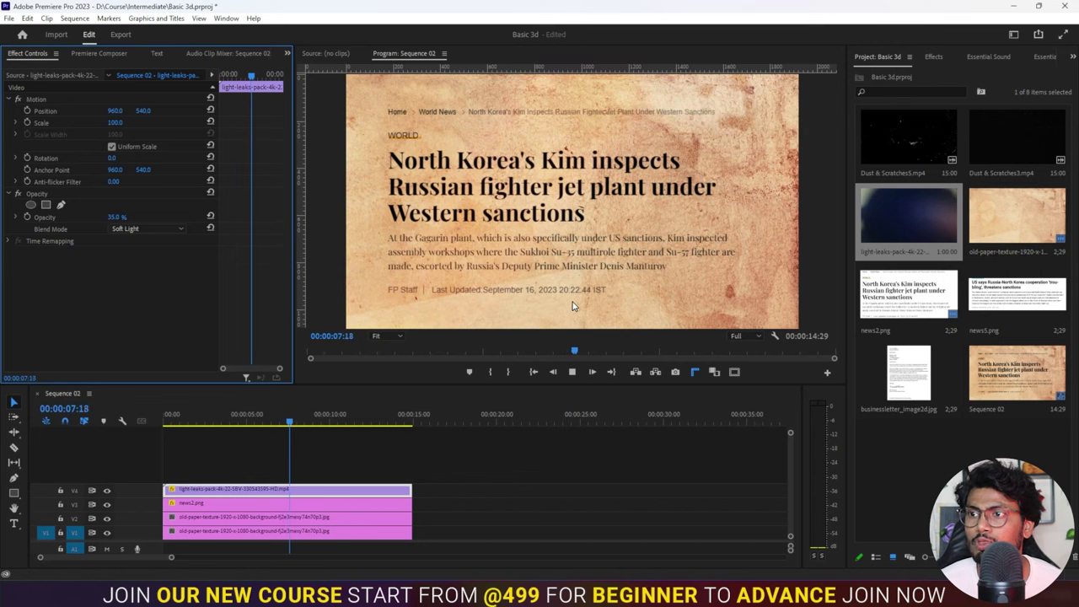
{"action": "key", "text": "space"}
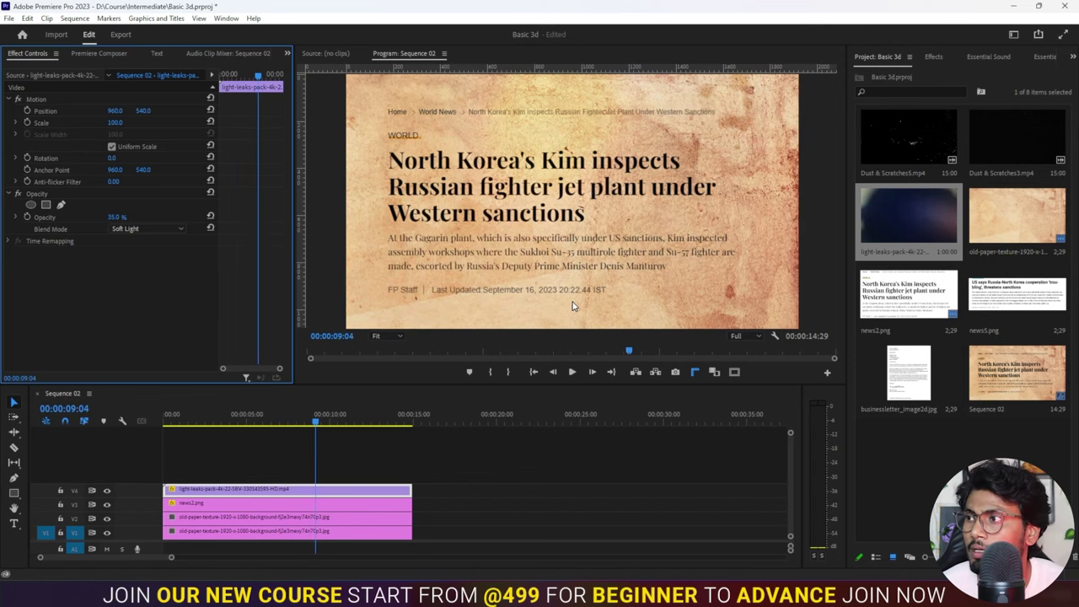
{"action": "left_click", "coordinate": [462, 455]}
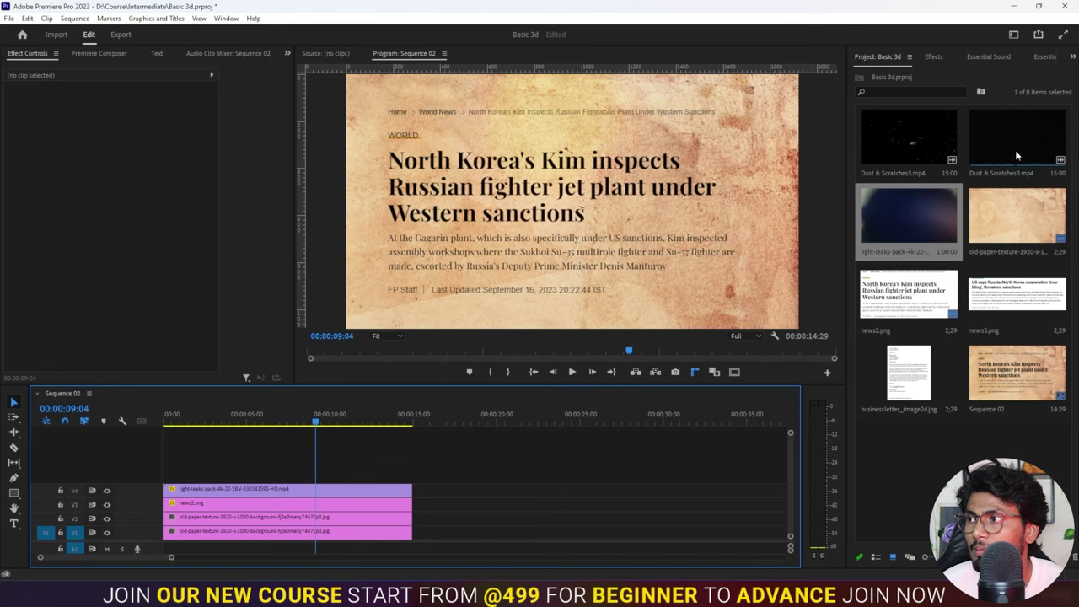
{"action": "left_click_drag", "start_coordinate": [1014, 154], "coordinate": [297, 469]}
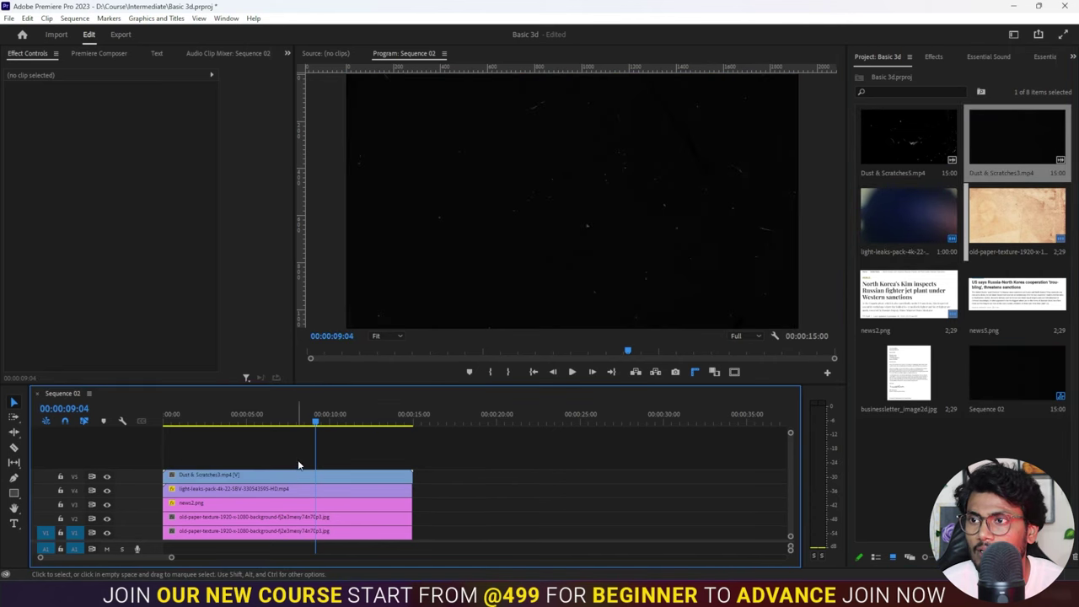
Step: Give Dust & Scratches3 the Screen blend mode after trying Soft Light and Overlay, then preview
{"action": "mouse_move", "coordinate": [268, 415]}
{"action": "left_mouse_down"}
{"action": "mouse_move", "coordinate": [273, 425]}
{"action": "mouse_move", "coordinate": [291, 419]}
{"action": "left_mouse_up"}
{"action": "left_click", "coordinate": [243, 476]}
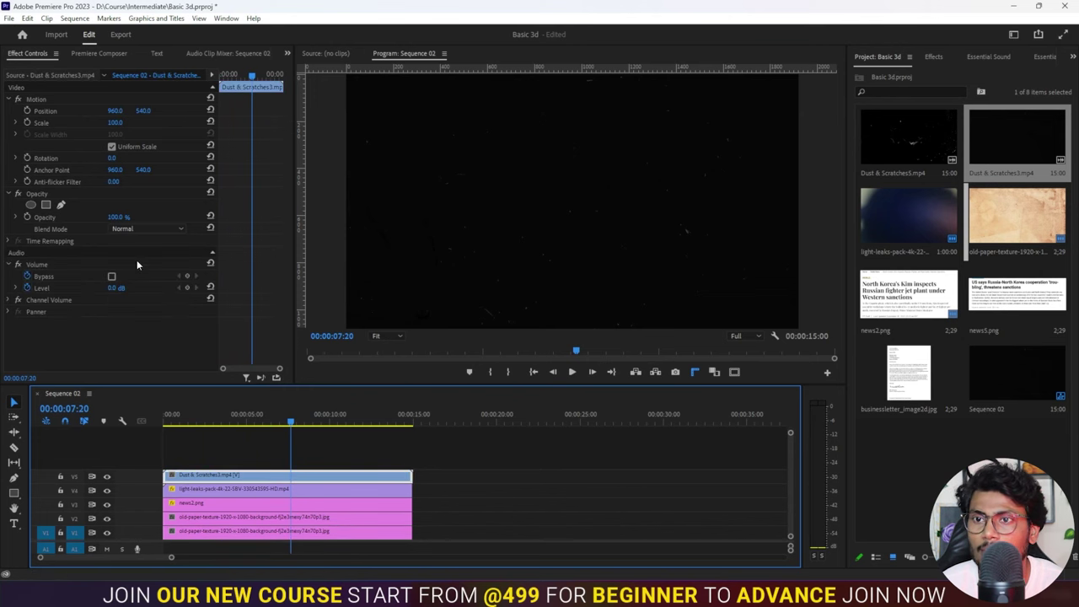
{"action": "left_click", "coordinate": [140, 228]}
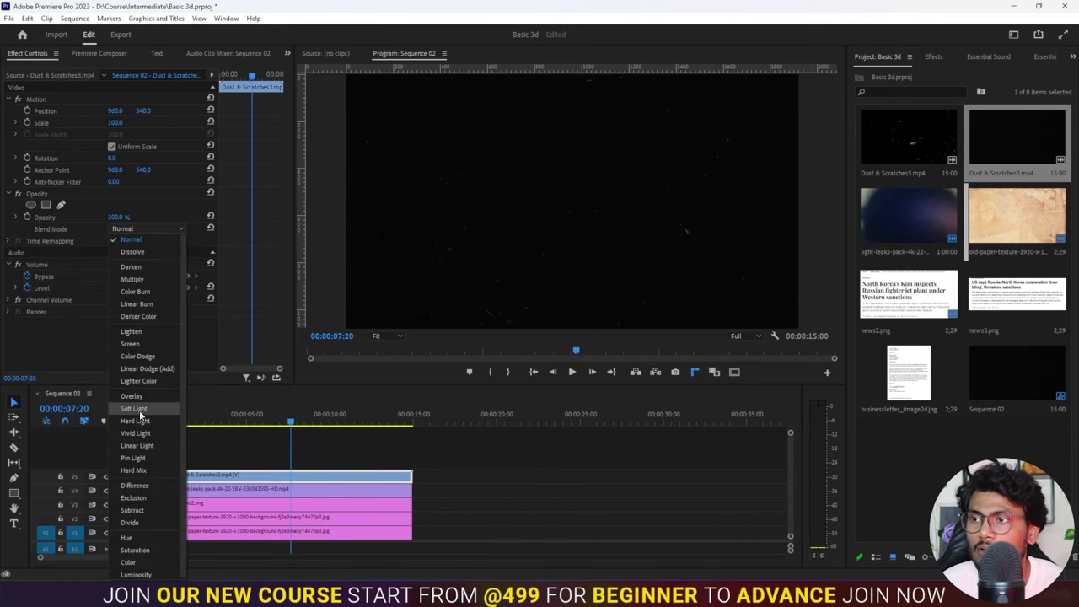
{"action": "left_click", "coordinate": [139, 410]}
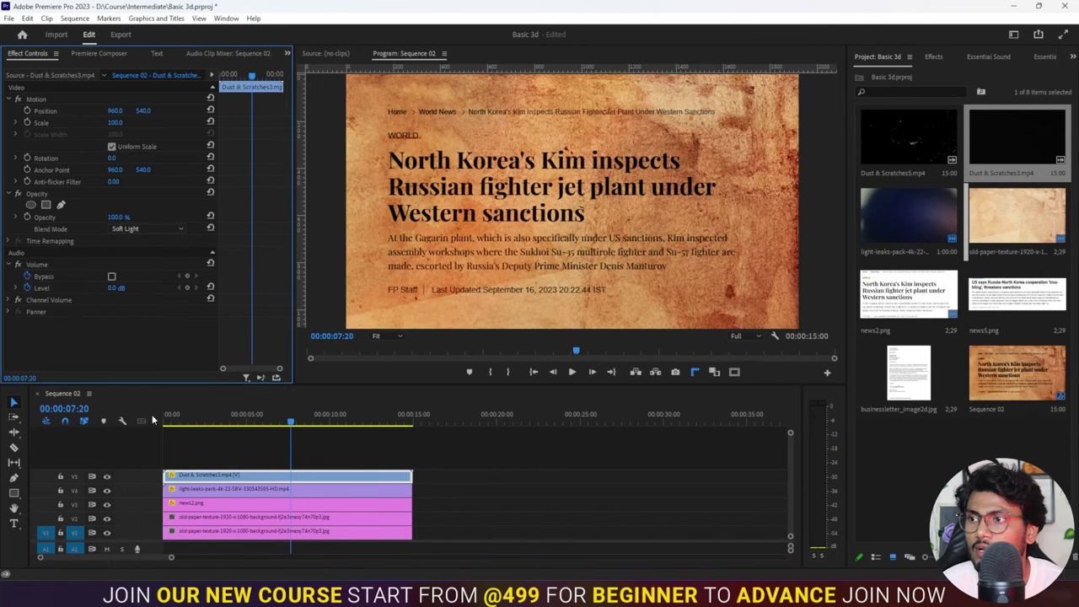
{"action": "left_click", "coordinate": [132, 230]}
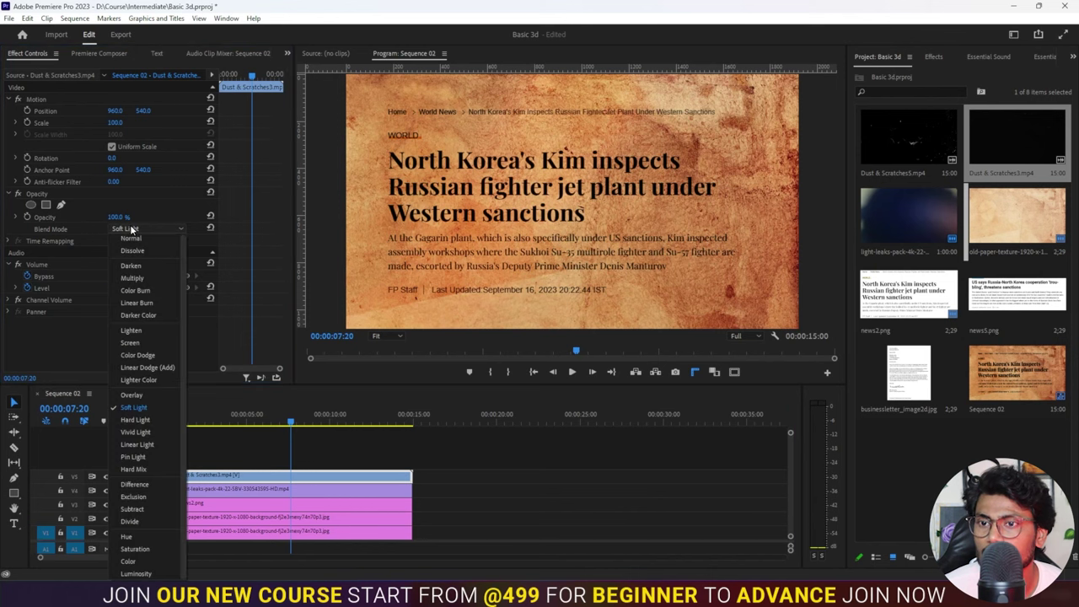
{"action": "left_click", "coordinate": [145, 395]}
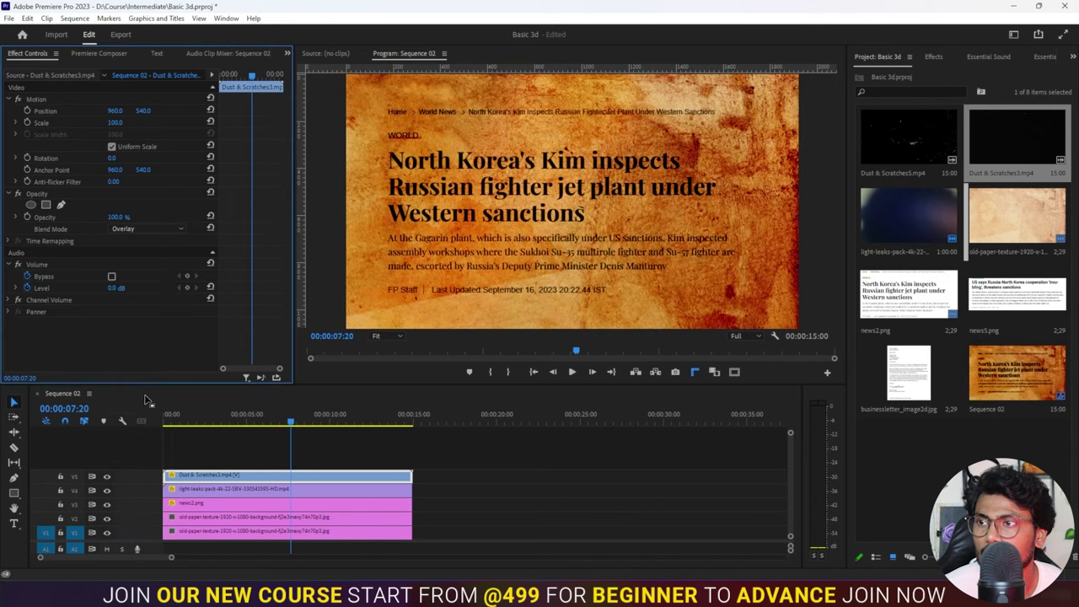
{"action": "left_click", "coordinate": [139, 227]}
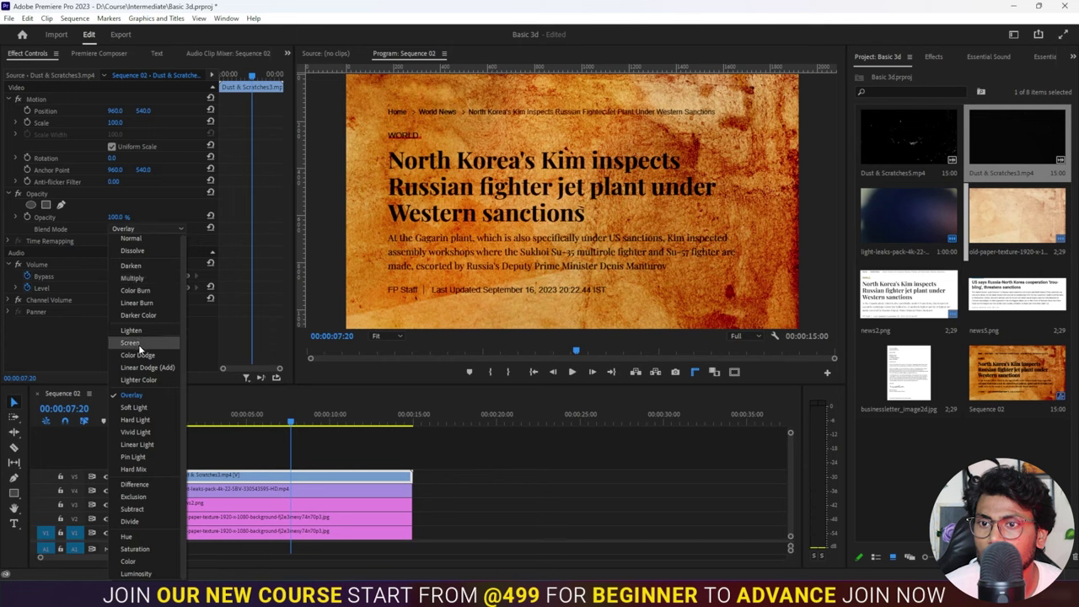
{"action": "left_click", "coordinate": [139, 343]}
{"action": "left_click", "coordinate": [228, 405]}
{"action": "key", "text": "Home"}
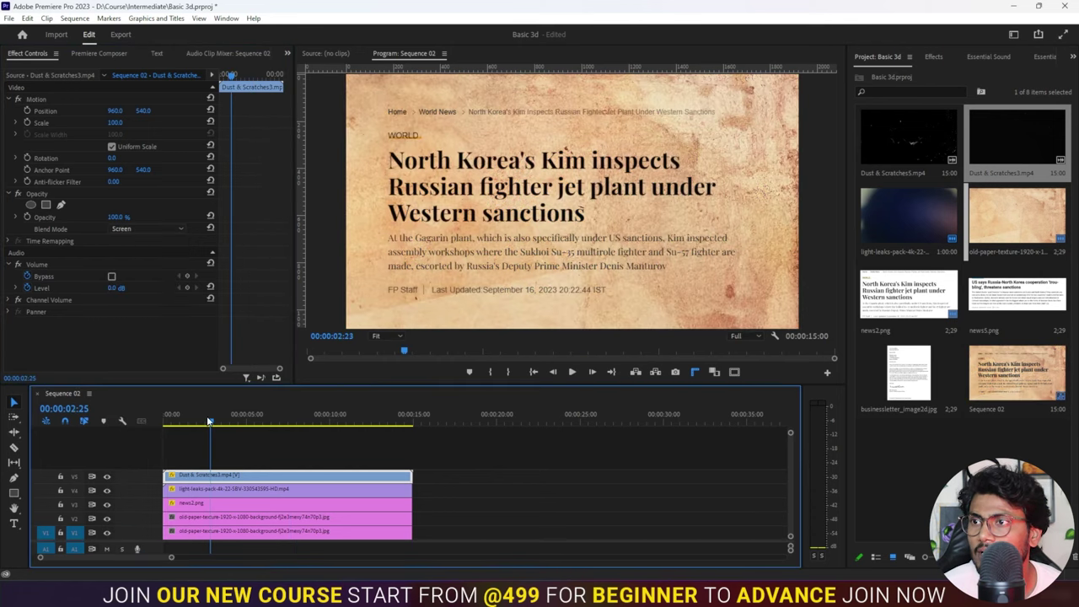
{"action": "key", "text": "space"}
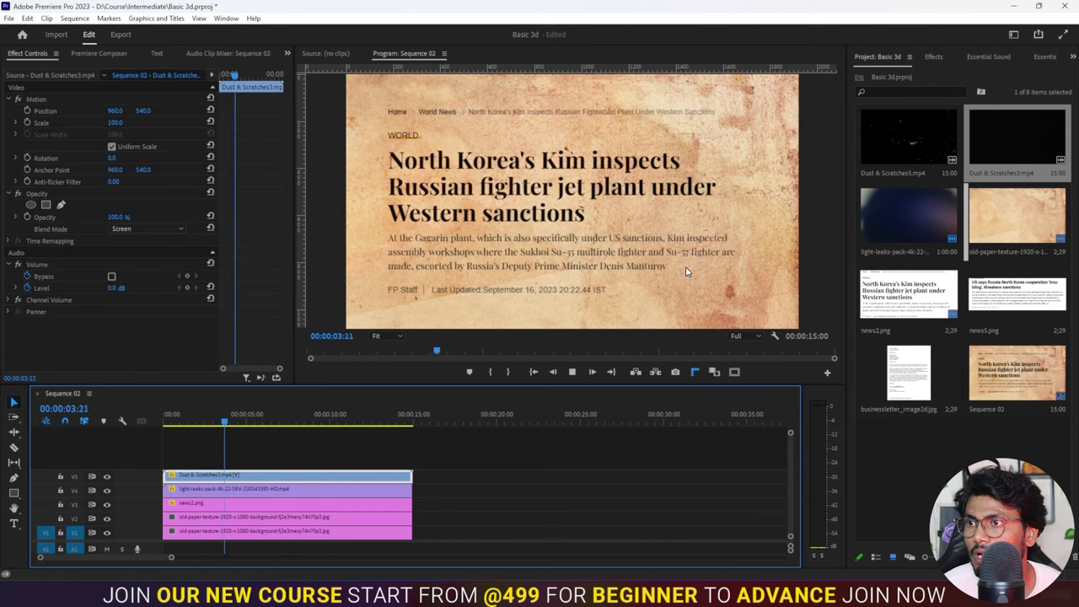
{"action": "key", "text": "space"}
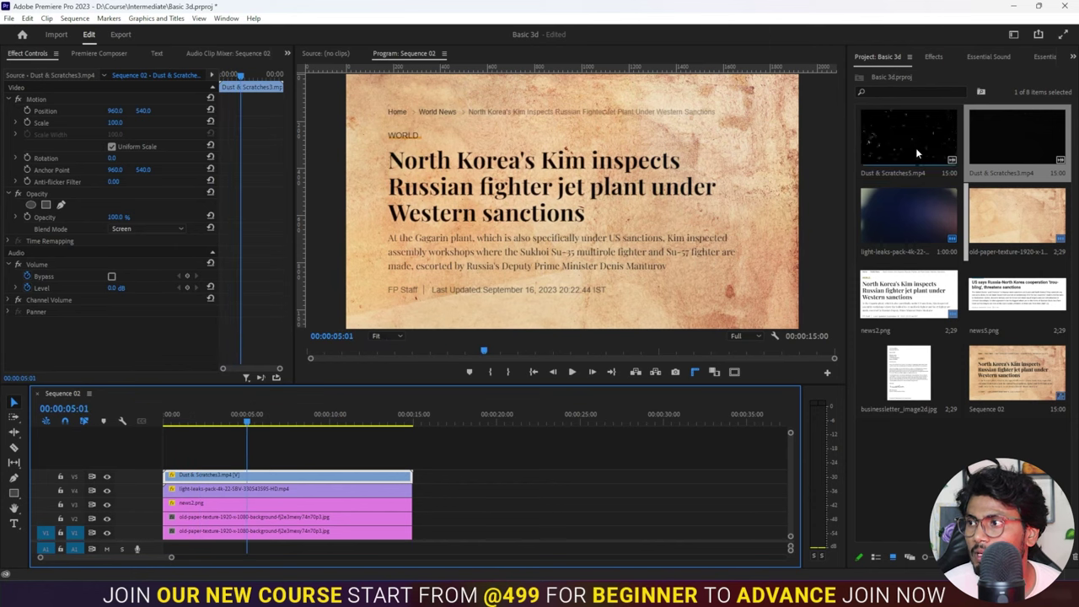
Step: Add Dust & Scratches5 on track V6 in Screen blend mode and save the project
{"action": "left_click_drag", "start_coordinate": [916, 147], "coordinate": [168, 459]}
{"action": "left_click", "coordinate": [127, 231]}
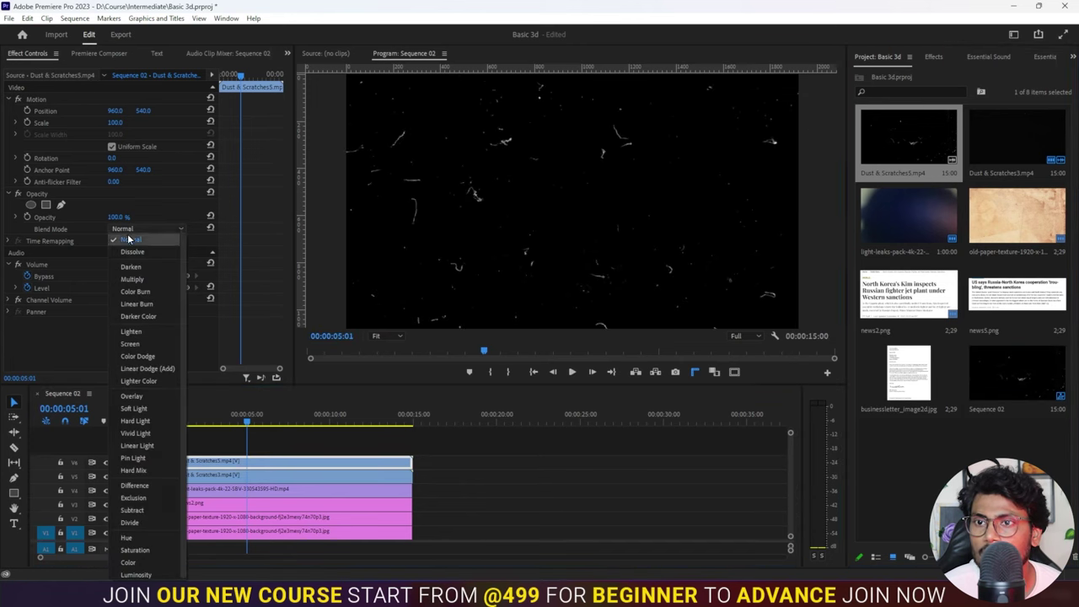
{"action": "left_click", "coordinate": [130, 344]}
{"action": "key", "text": "space"}
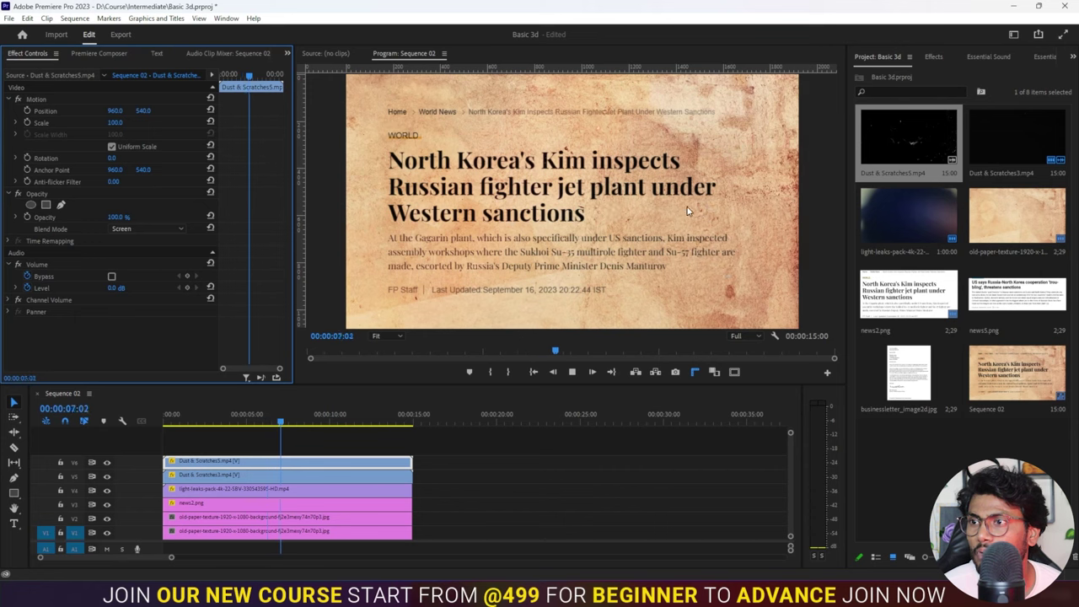
{"action": "key", "text": "space"}
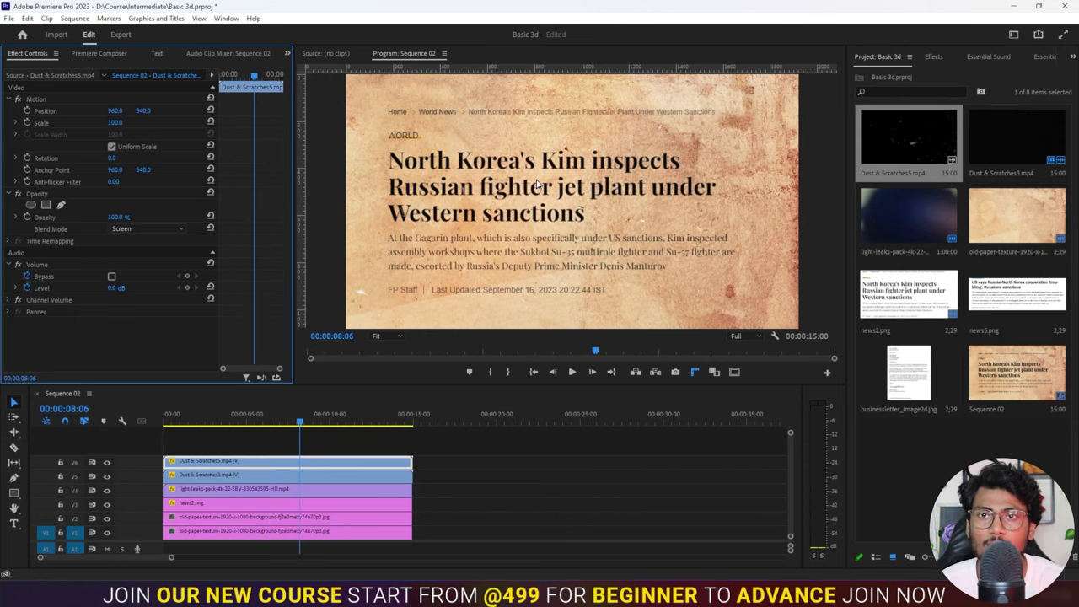
{"action": "key", "text": "ctrl+s"}
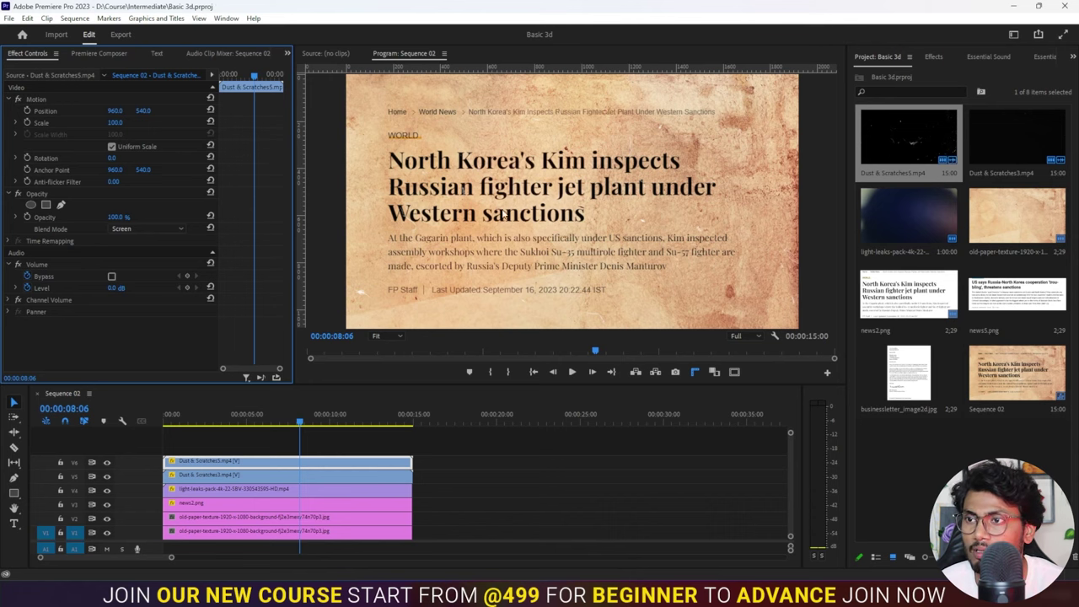
Step: Set the Dust & Scratches5 opacity to 60%, then settle on 70% after previewing
{"action": "left_click", "coordinate": [118, 217]}
{"action": "type", "text": "60"}
{"action": "key", "text": "Return"}
{"action": "left_click_drag", "start_coordinate": [218, 409], "coordinate": [127, 418]}
{"action": "key", "text": "space"}
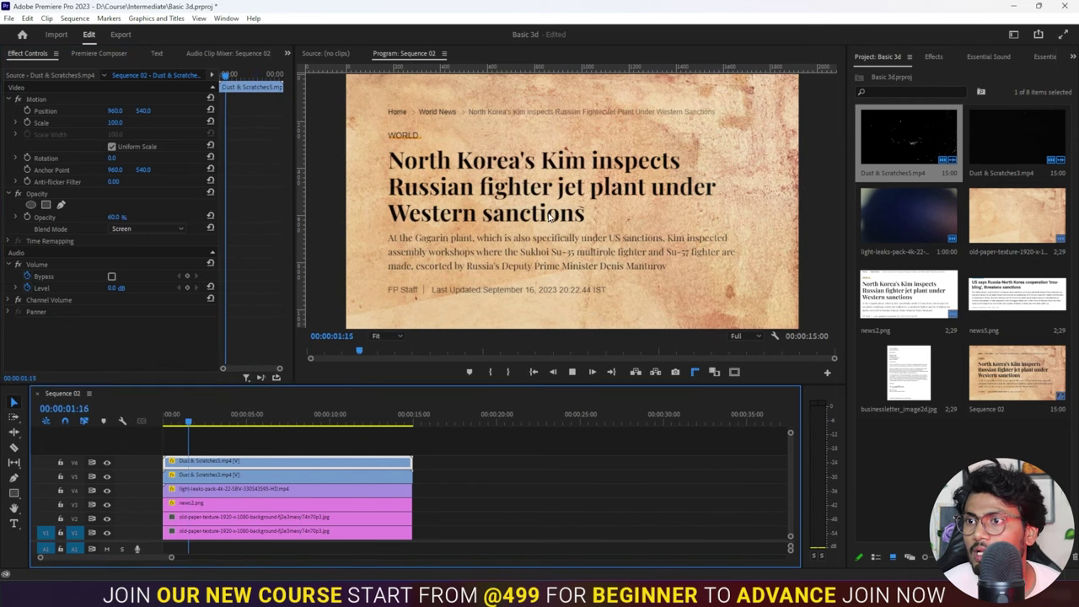
{"action": "key", "text": "space"}
{"action": "left_click", "coordinate": [122, 216]}
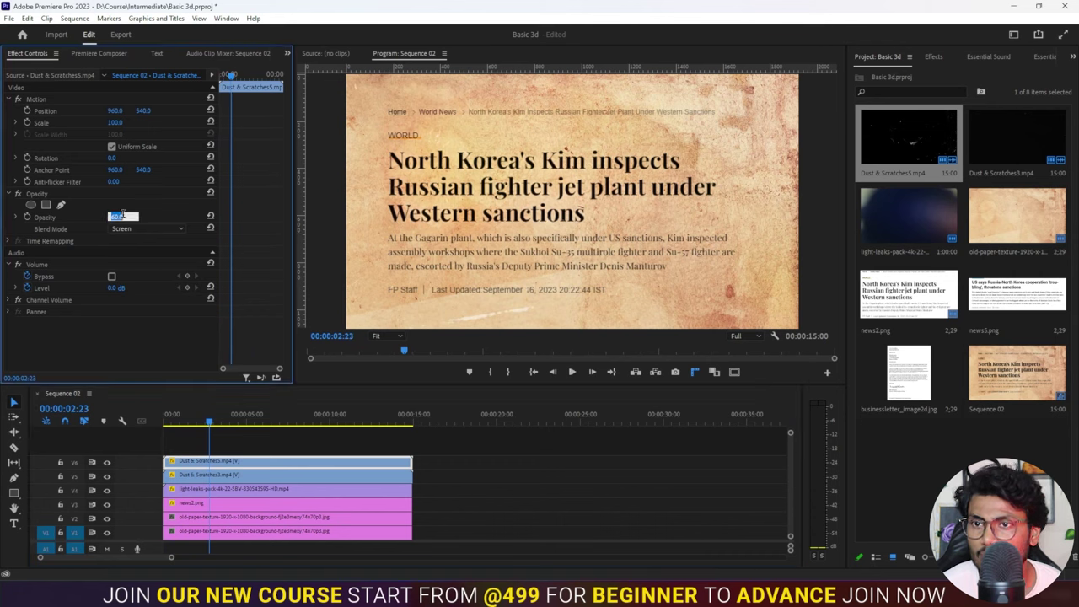
{"action": "type", "text": "70"}
{"action": "key", "text": "Return"}
{"action": "key", "text": "space"}
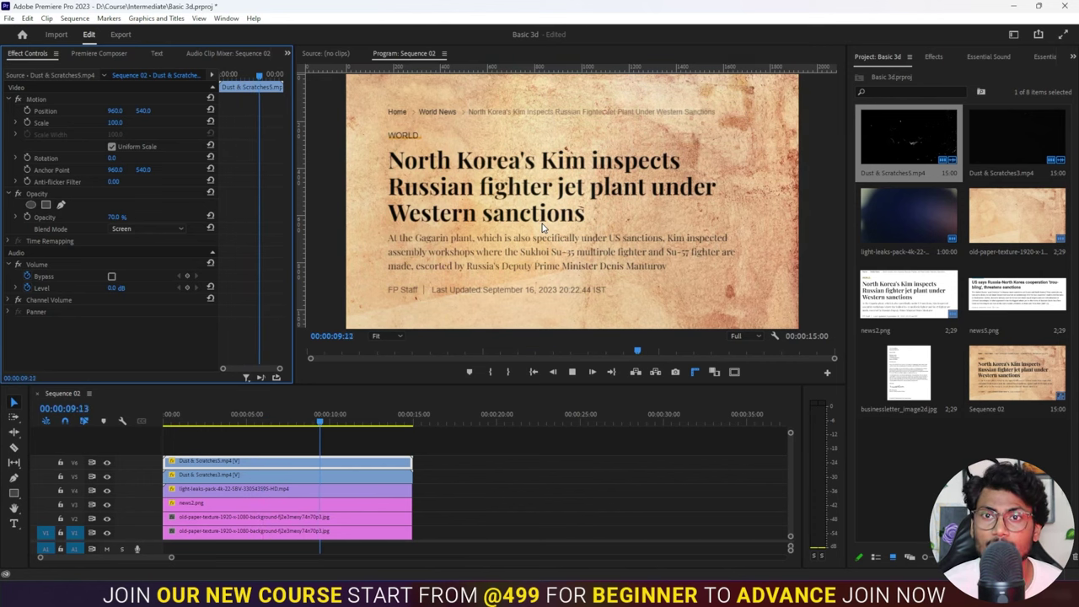
{"action": "key", "text": "space"}
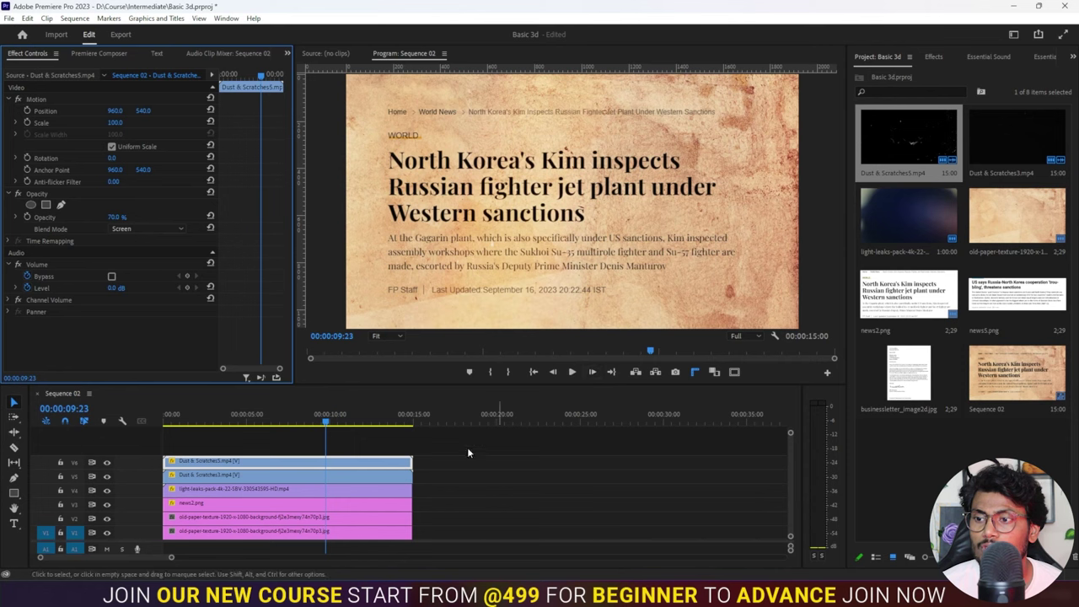
{"action": "left_click", "coordinate": [445, 460]}
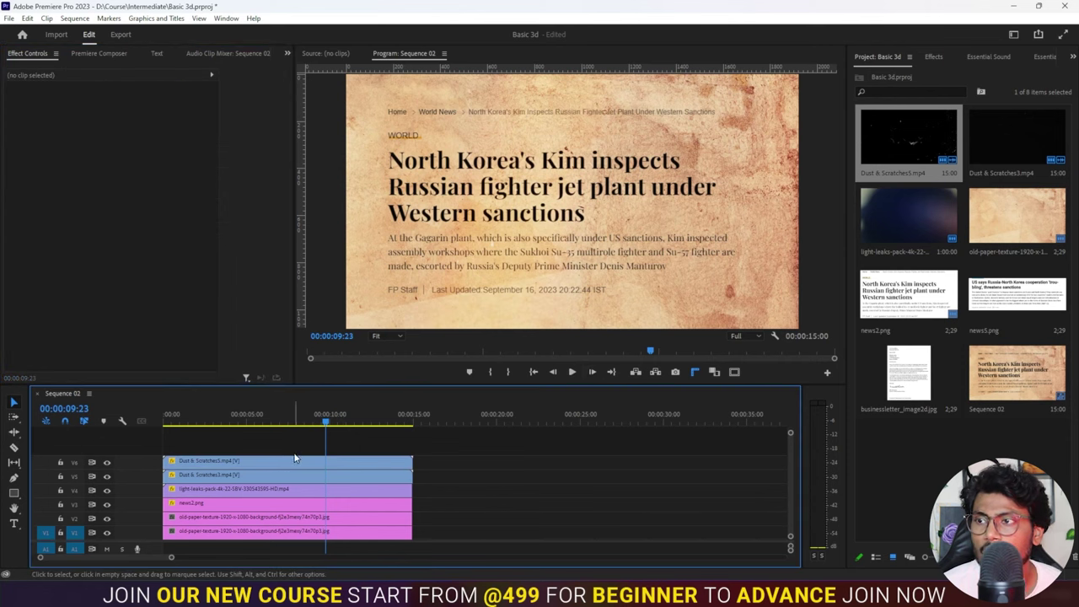
Step: Hide the V4 light-leaks and V5–V6 dust tracks from output
{"action": "left_click", "coordinate": [217, 491]}
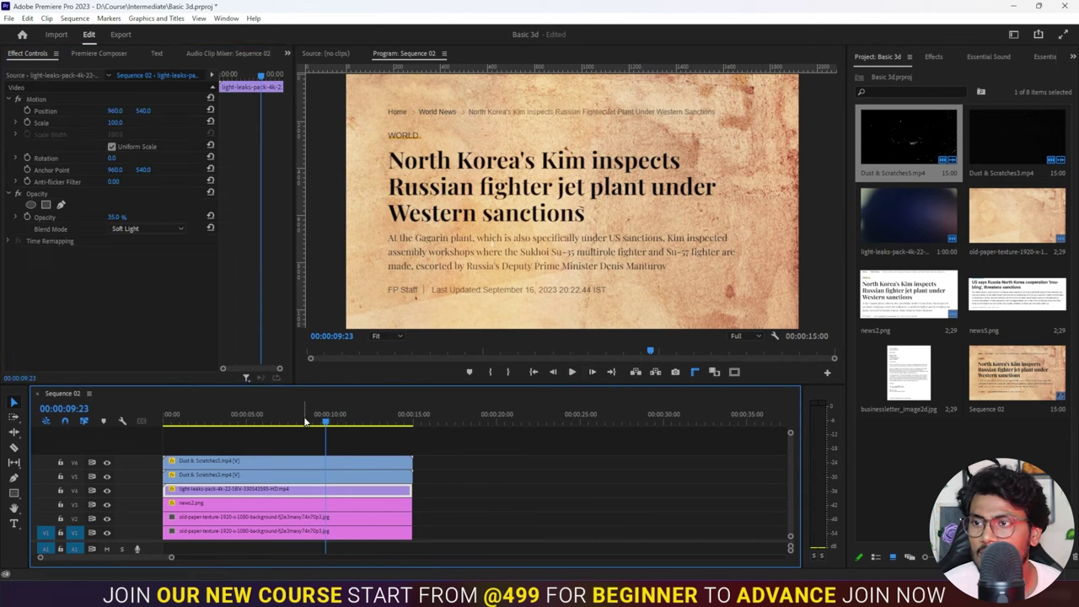
{"action": "left_click", "coordinate": [275, 418]}
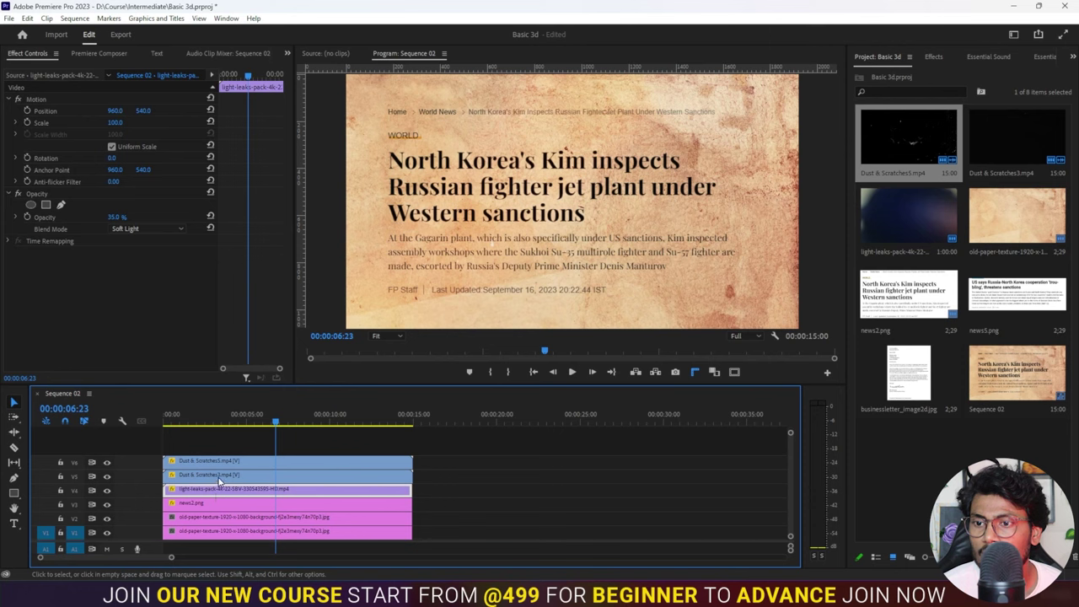
{"action": "left_click", "coordinate": [107, 462]}
{"action": "left_click", "coordinate": [106, 463]}
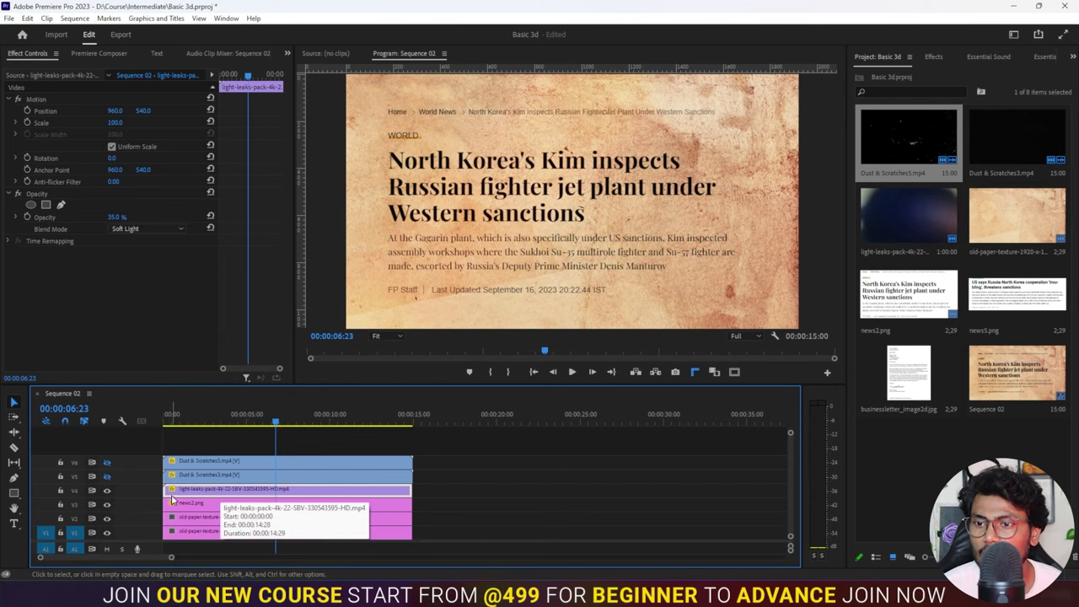
{"action": "left_click", "coordinate": [106, 490]}
Step: Nest news2.png and the V2 paper texture into Nested Sequence 02
{"action": "left_click_drag", "start_coordinate": [241, 415], "coordinate": [245, 415]}
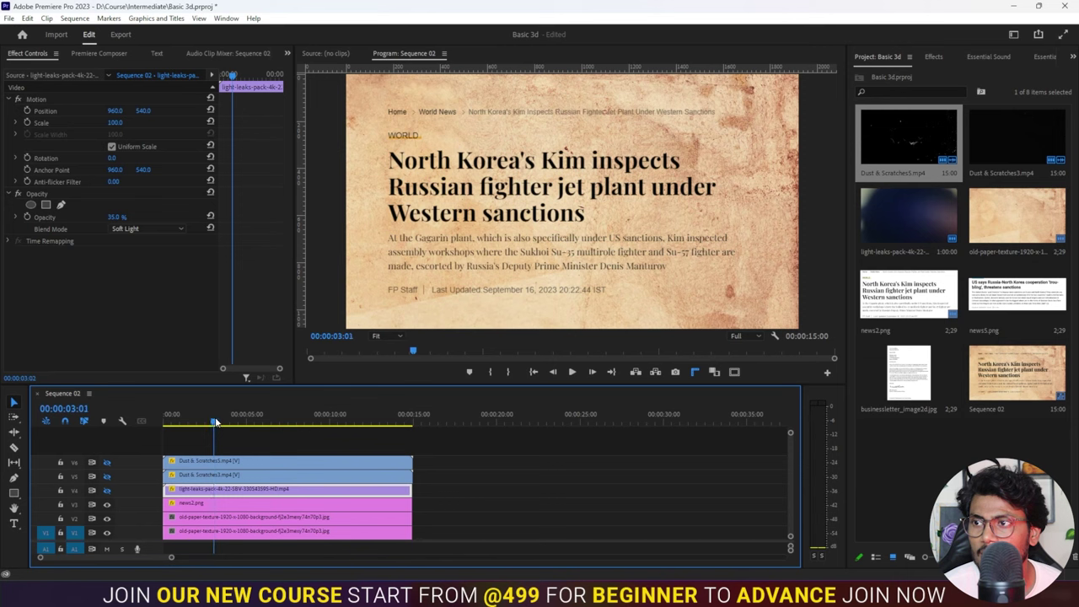
{"action": "left_click", "coordinate": [204, 507]}
{"action": "left_click", "coordinate": [202, 519], "text": "shift"}
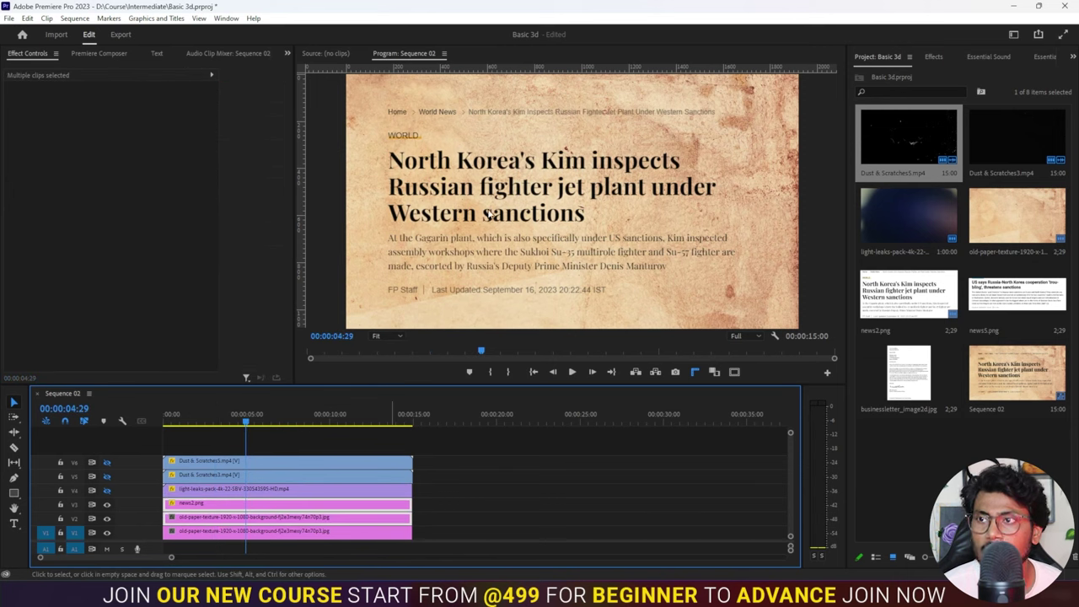
{"action": "right_click", "coordinate": [300, 521]}
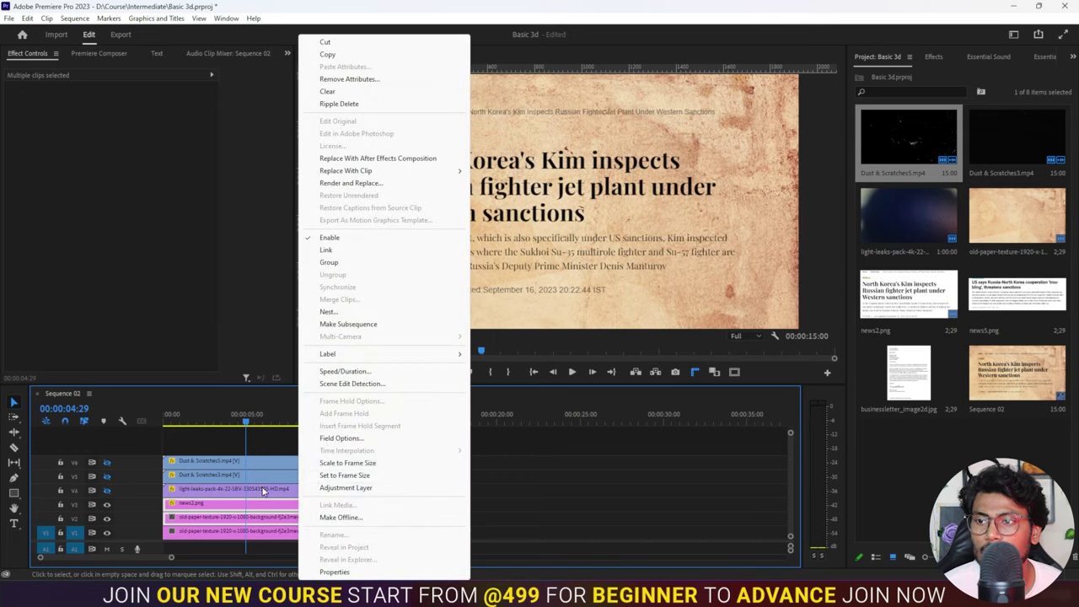
{"action": "left_click", "coordinate": [329, 313]}
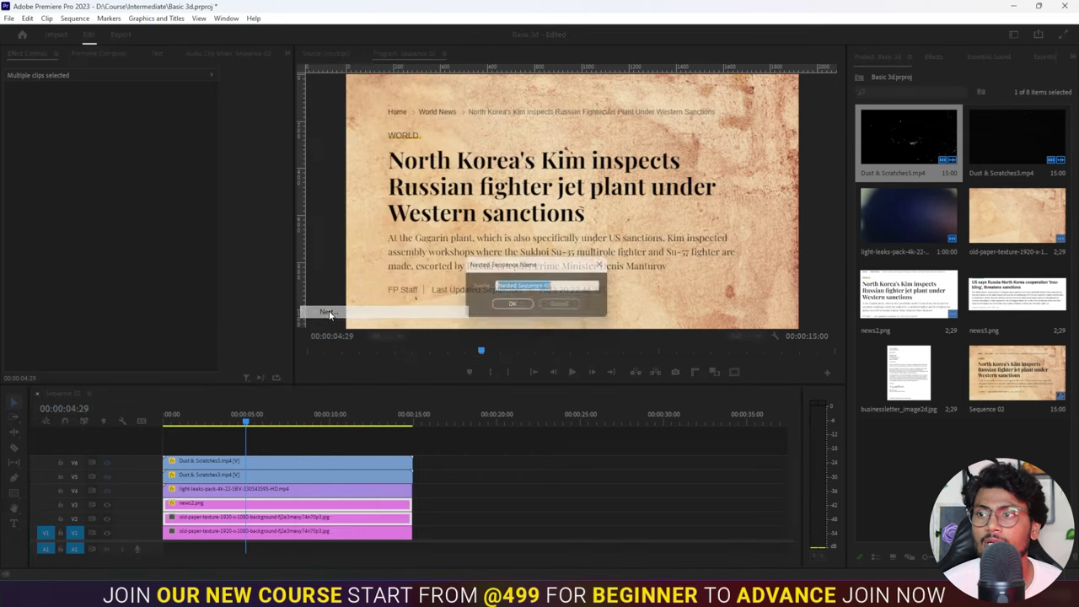
{"action": "left_click", "coordinate": [521, 309]}
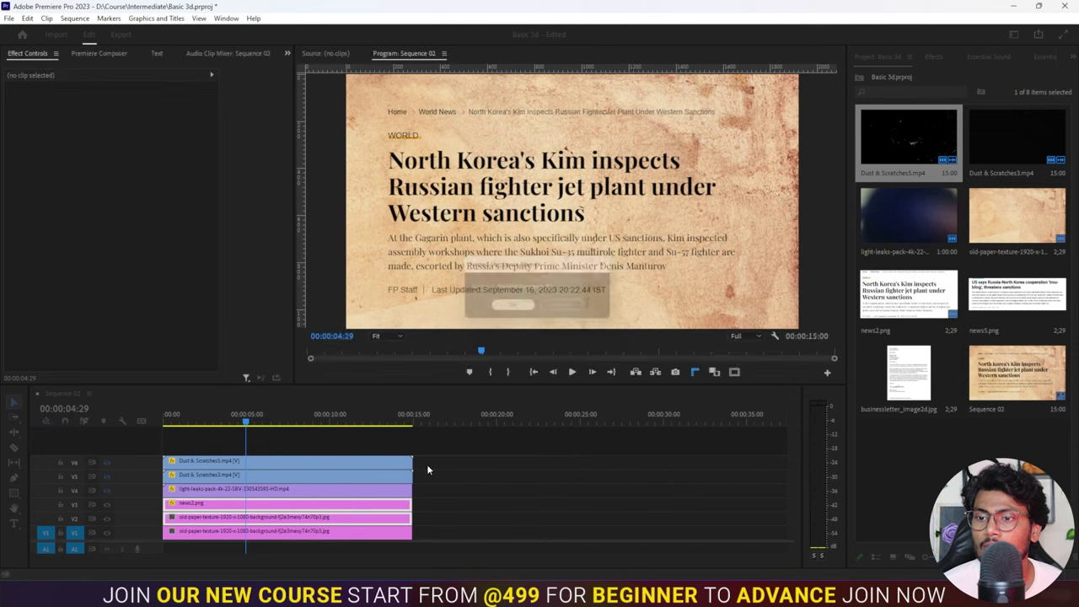
Step: Try Scale 81 on Nested Sequence 02, reset it to 100, and open the Effects search
{"action": "left_click", "coordinate": [250, 534]}
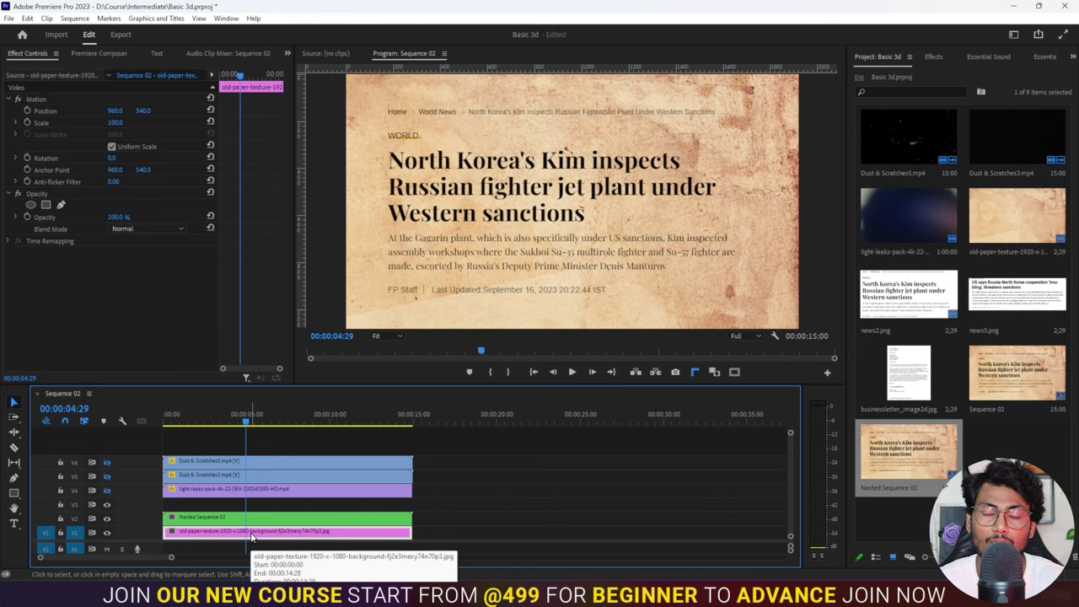
{"action": "left_click", "coordinate": [255, 518]}
{"action": "left_click_drag", "start_coordinate": [114, 124], "coordinate": [93, 125]}
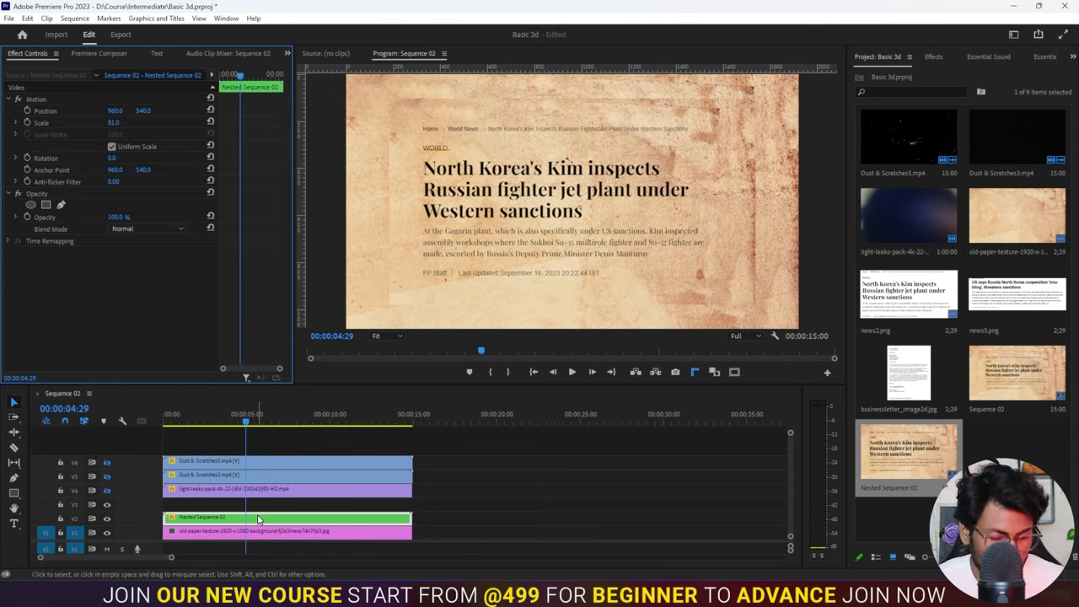
{"action": "left_click", "coordinate": [213, 121]}
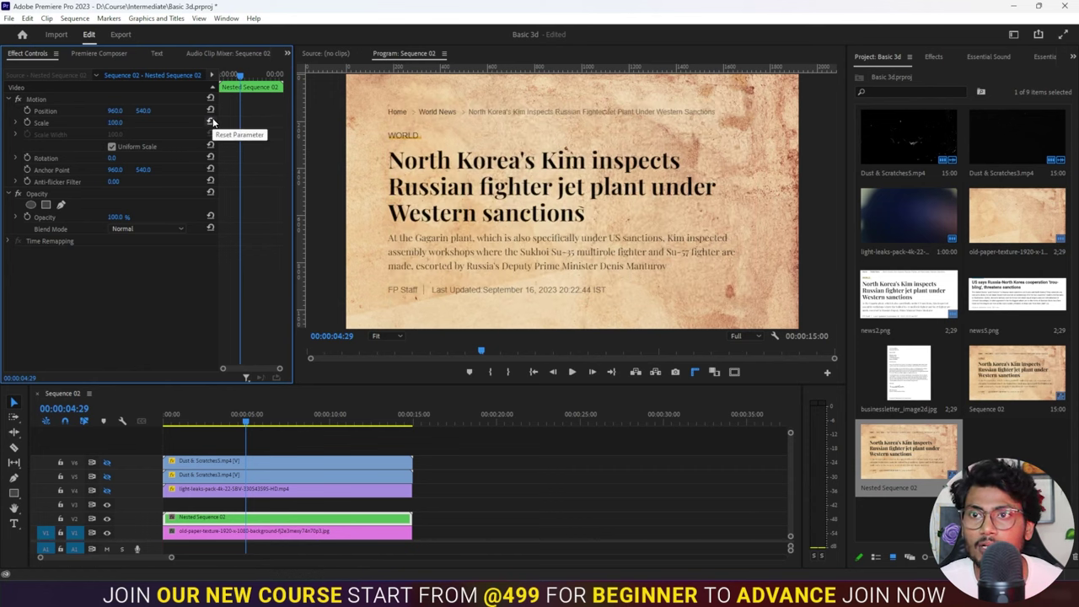
{"action": "left_click", "coordinate": [934, 54]}
{"action": "left_click", "coordinate": [885, 74]}
Step: Search 'basic' and apply the Basic 3D effect to Nested Sequence 02
{"action": "type", "text": "basic"}
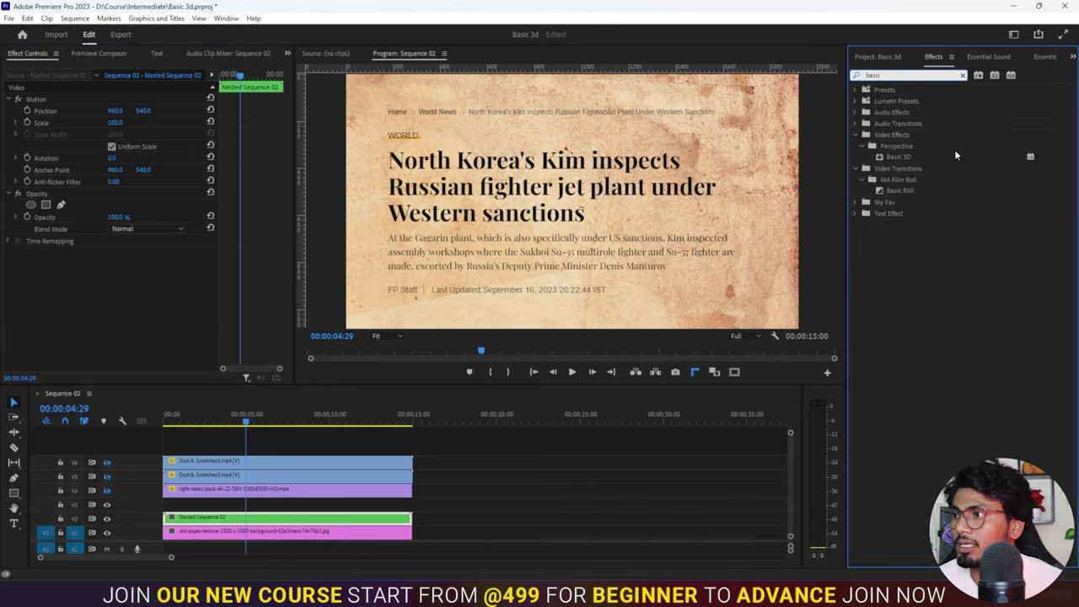
{"action": "left_click", "coordinate": [889, 160]}
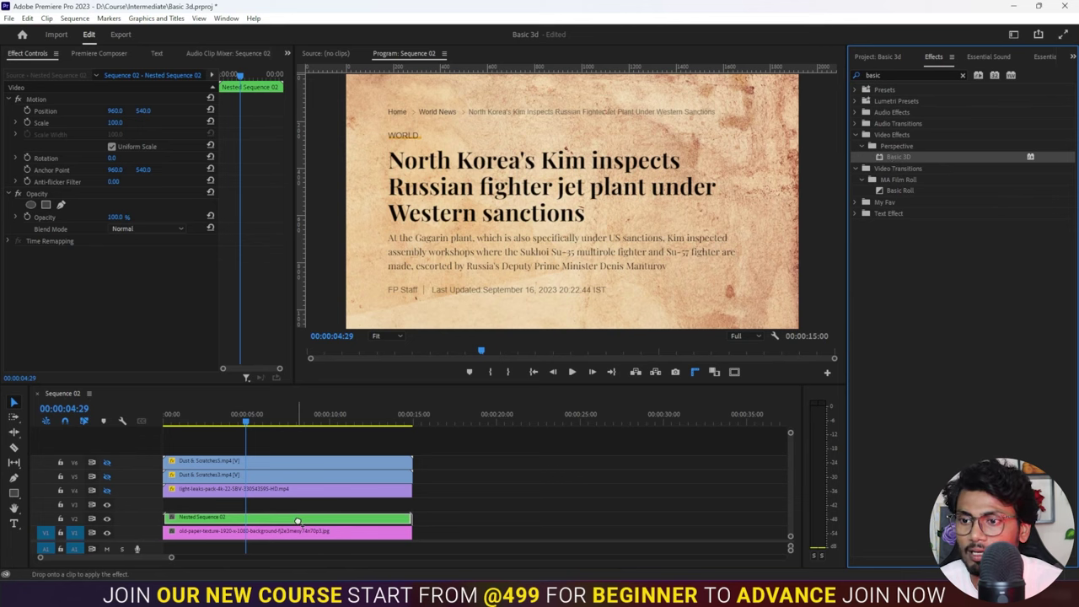
{"action": "left_click_drag", "start_coordinate": [905, 156], "coordinate": [301, 519]}
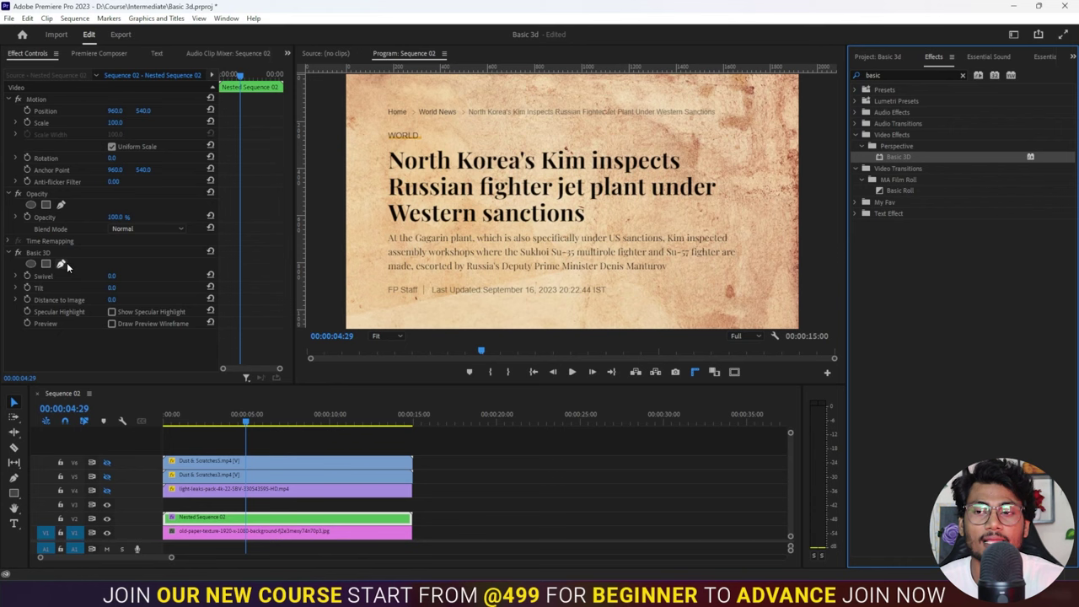
Step: Set Basic 3D Tilt to -18°, Swivel -32°, Distance to Image -37, and Position X 1732
{"action": "left_click", "coordinate": [112, 289]}
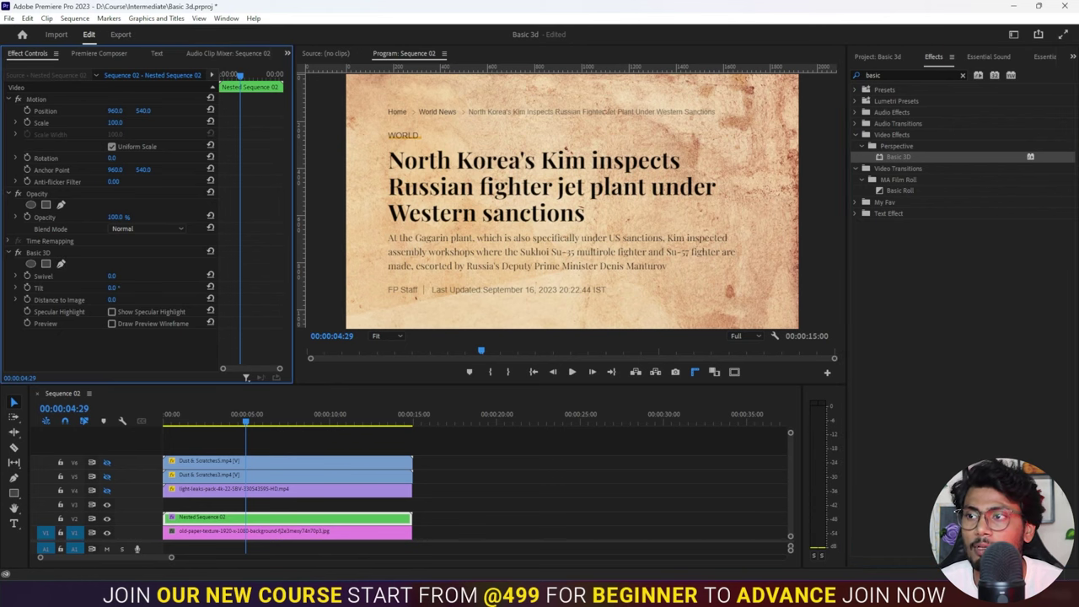
{"action": "left_click_drag", "start_coordinate": [113, 287], "coordinate": [93, 288]}
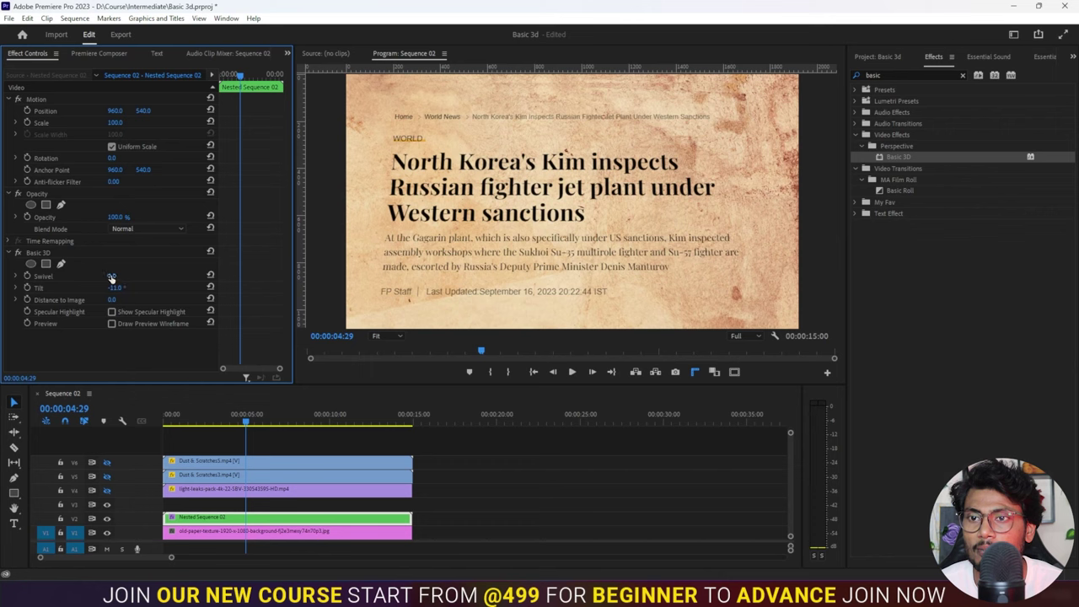
{"action": "mouse_move", "coordinate": [111, 277]}
{"action": "left_mouse_down"}
{"action": "mouse_move", "coordinate": [67, 277]}
{"action": "mouse_move", "coordinate": [114, 277]}
{"action": "left_mouse_up"}
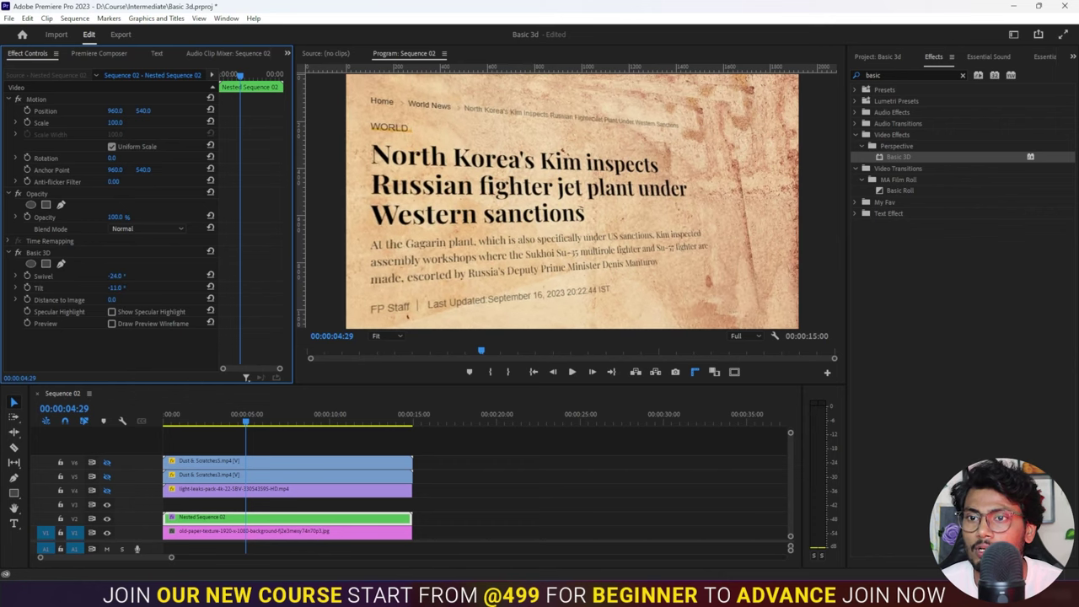
{"action": "mouse_move", "coordinate": [117, 288]}
{"action": "left_mouse_down"}
{"action": "mouse_move", "coordinate": [103, 288]}
{"action": "mouse_move", "coordinate": [124, 279]}
{"action": "mouse_move", "coordinate": [103, 276]}
{"action": "left_mouse_up"}
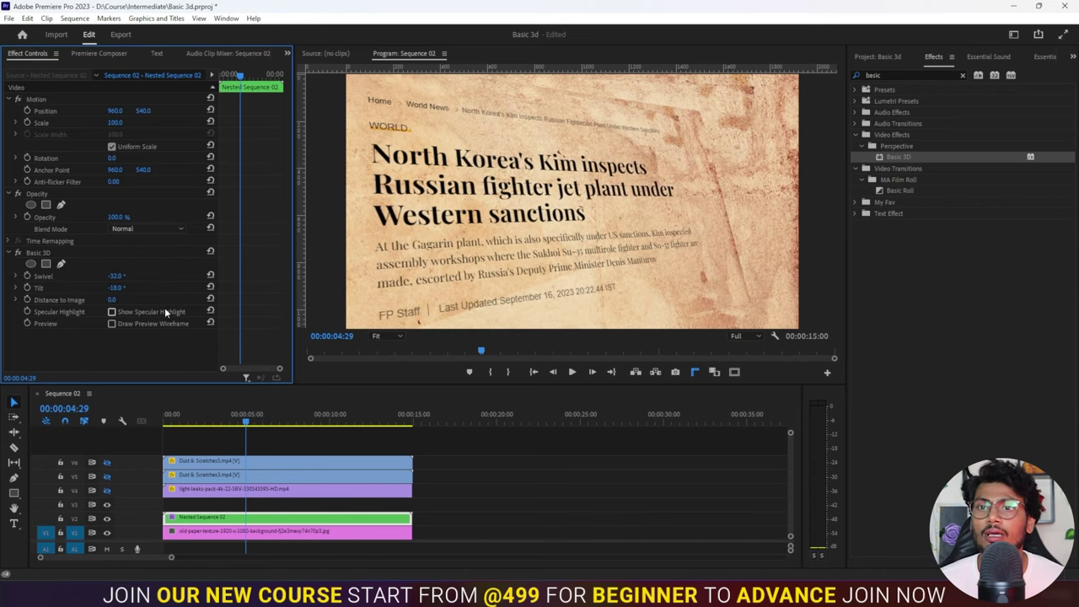
{"action": "mouse_move", "coordinate": [112, 299]}
{"action": "left_mouse_down"}
{"action": "mouse_move", "coordinate": [126, 299]}
{"action": "mouse_move", "coordinate": [101, 299]}
{"action": "left_mouse_up"}
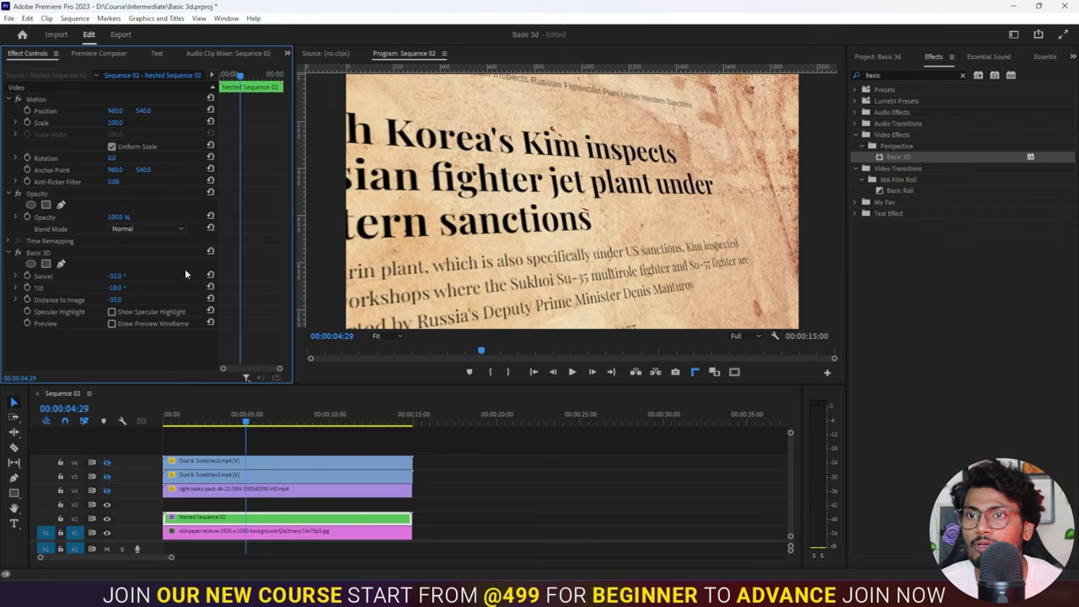
{"action": "mouse_move", "coordinate": [116, 111]}
{"action": "left_mouse_down"}
{"action": "mouse_move", "coordinate": [148, 111]}
{"action": "mouse_move", "coordinate": [97, 111]}
{"action": "mouse_move", "coordinate": [139, 110]}
{"action": "mouse_move", "coordinate": [117, 111]}
{"action": "left_mouse_up"}
{"action": "left_click_drag", "start_coordinate": [114, 300], "coordinate": [119, 300]}
{"action": "left_click_drag", "start_coordinate": [116, 110], "coordinate": [89, 111]}
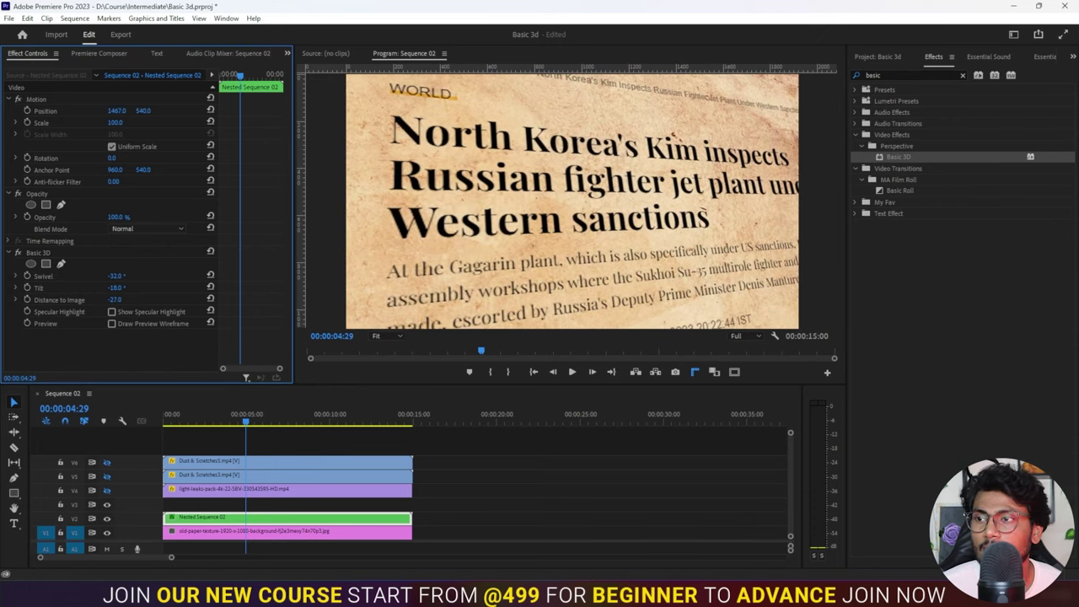
{"action": "left_click_drag", "start_coordinate": [115, 300], "coordinate": [106, 299]}
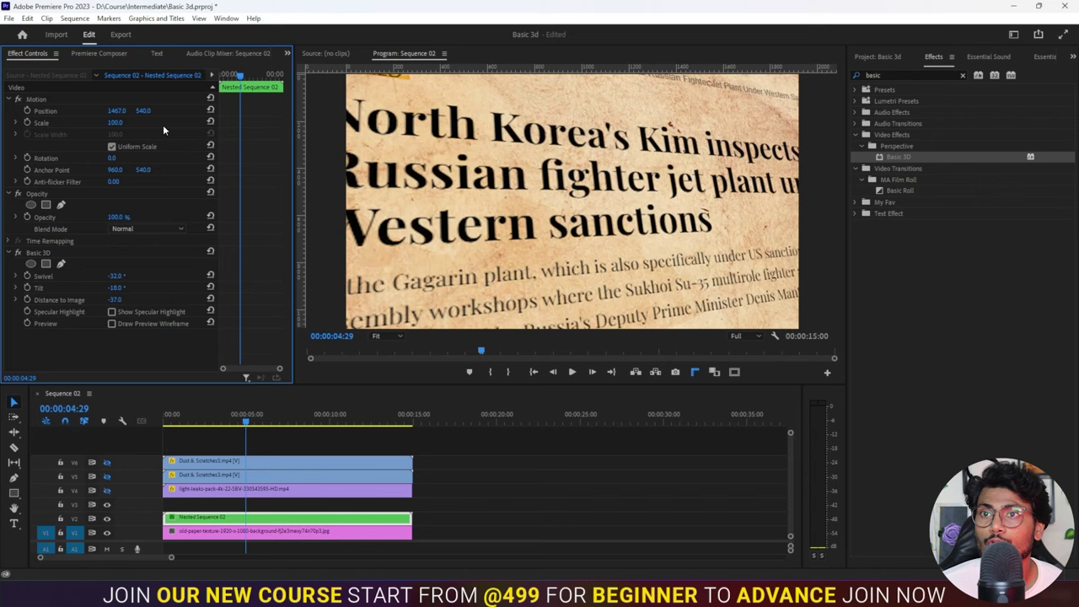
{"action": "mouse_move", "coordinate": [118, 111]}
{"action": "left_mouse_down"}
{"action": "mouse_move", "coordinate": [145, 111]}
{"action": "mouse_move", "coordinate": [128, 113]}
{"action": "left_mouse_up"}
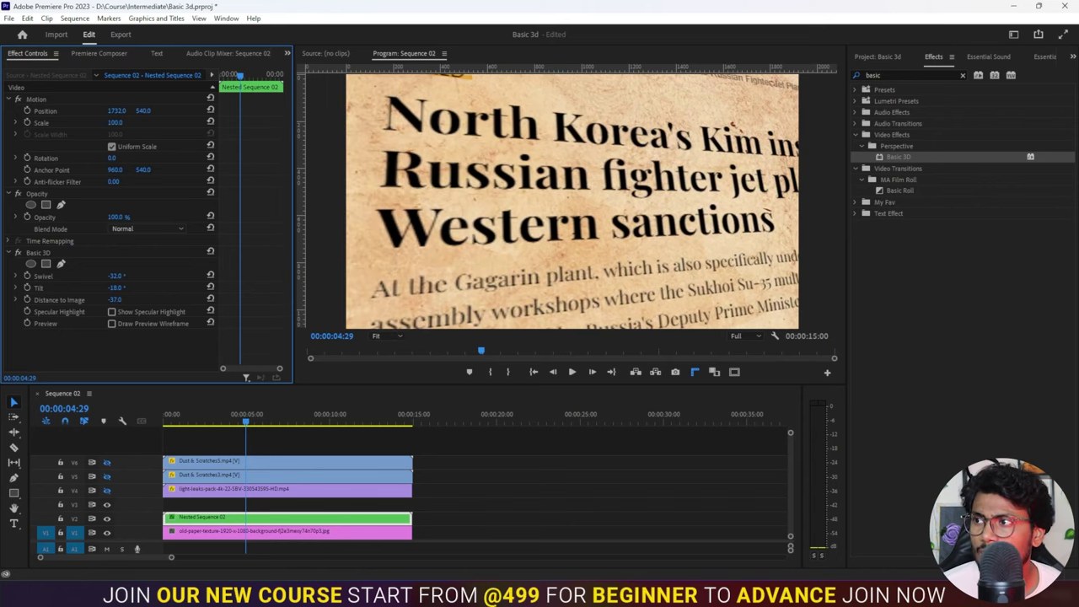
{"action": "double_click", "coordinate": [212, 518]}
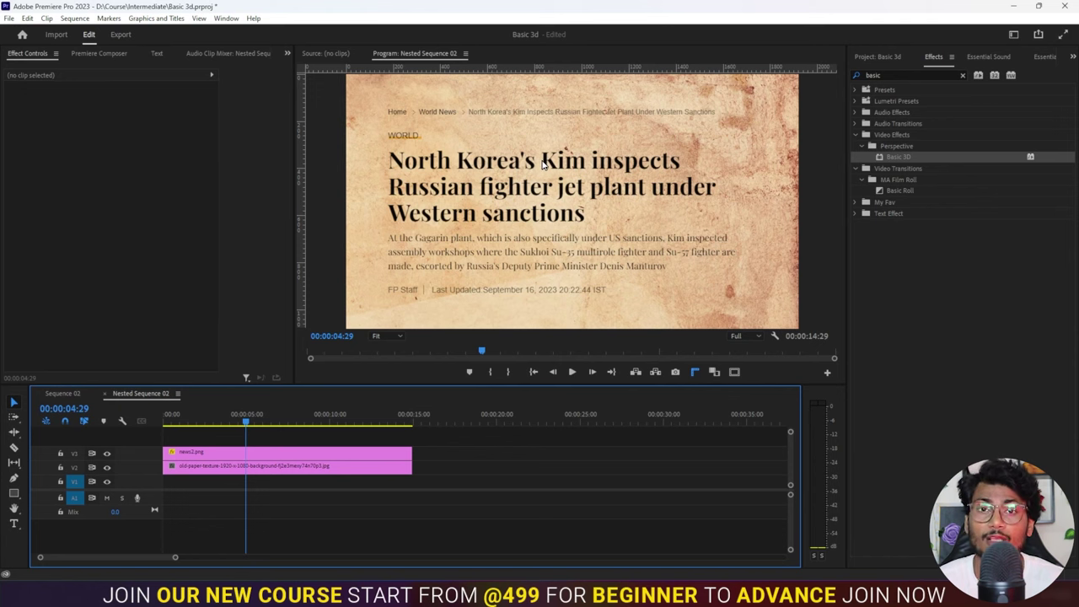
Step: Draw a grey rectangle graphic over the first headline line on a new V4 track
{"action": "left_click", "coordinate": [14, 496]}
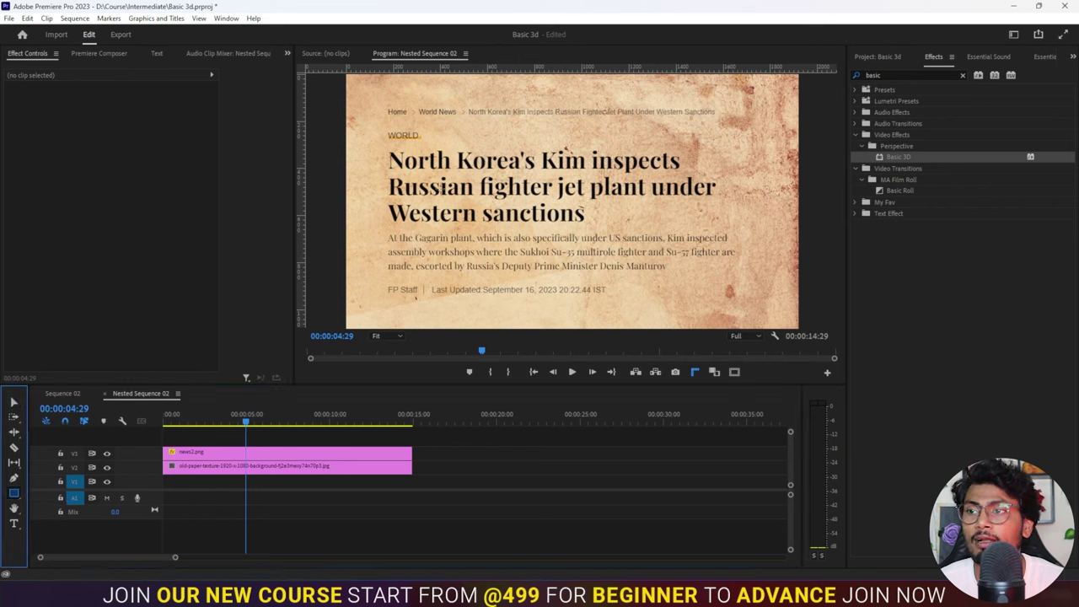
{"action": "left_click_drag", "start_coordinate": [384, 147], "coordinate": [686, 177]}
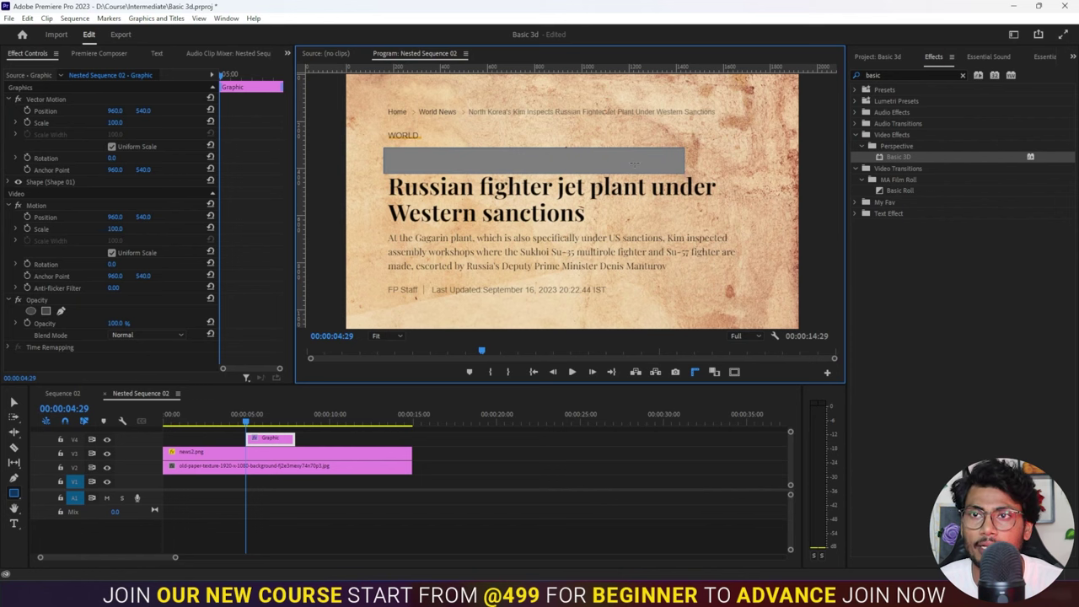
{"action": "left_click", "coordinate": [14, 402]}
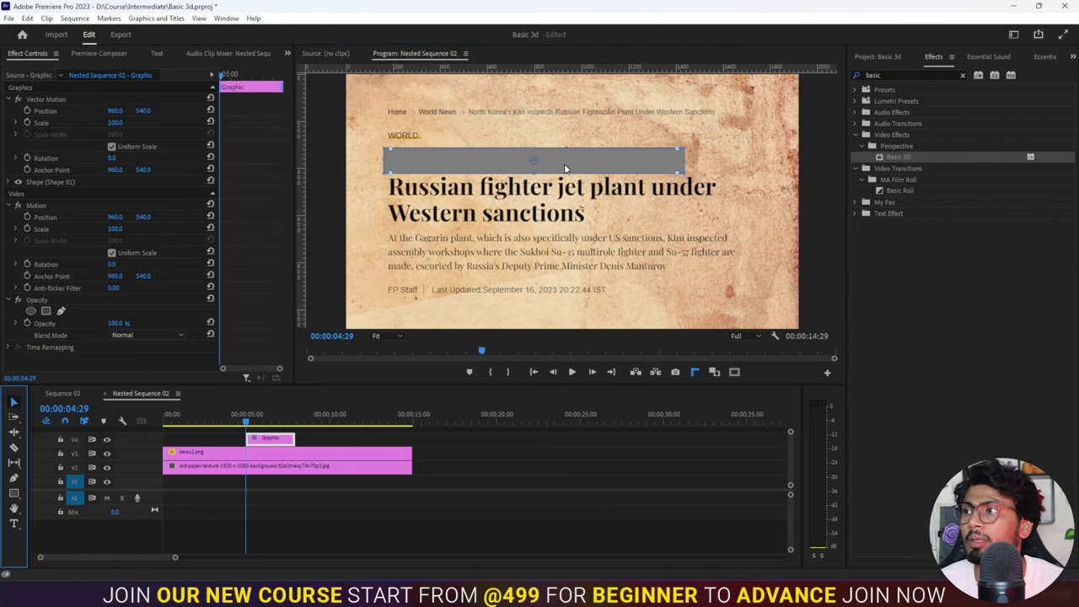
{"action": "left_click", "coordinate": [1045, 57]}
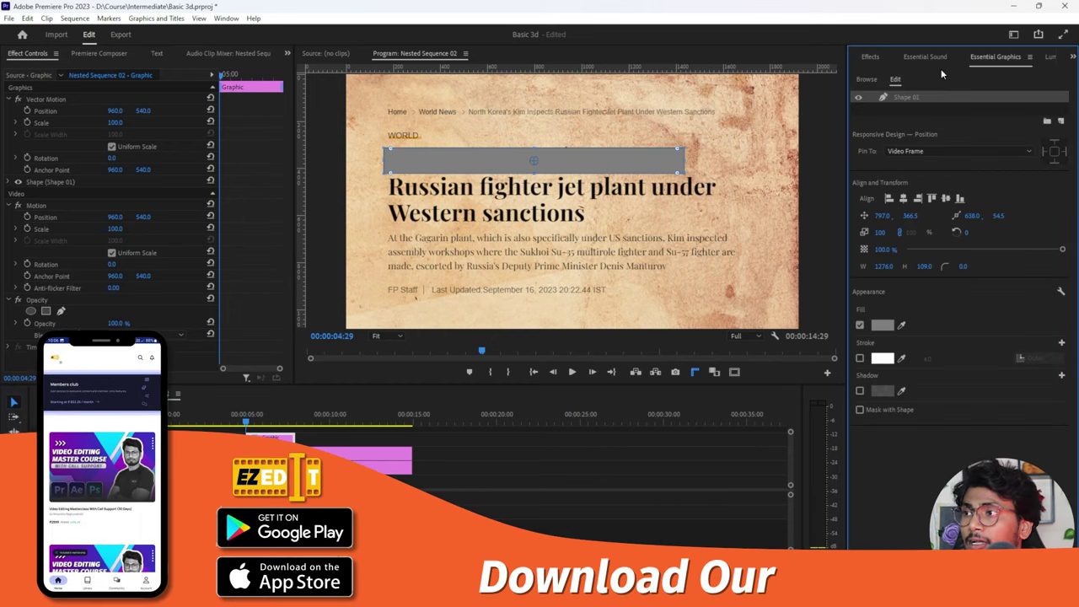
Step: Set the Shape 01 rectangle's fill to bright yellow FFF600
{"action": "double_click", "coordinate": [906, 97]}
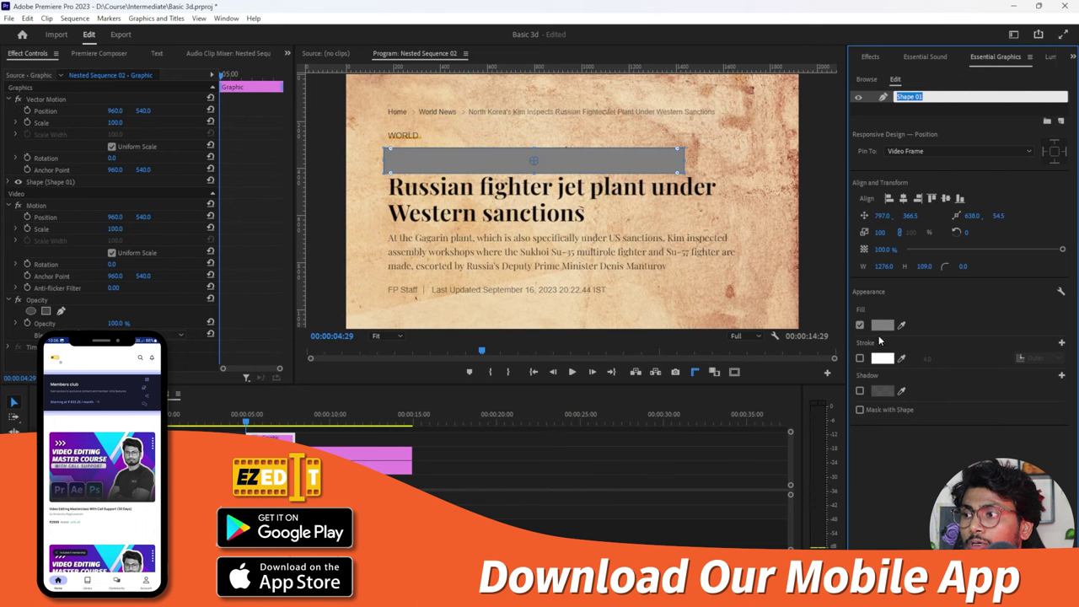
{"action": "left_click", "coordinate": [884, 328]}
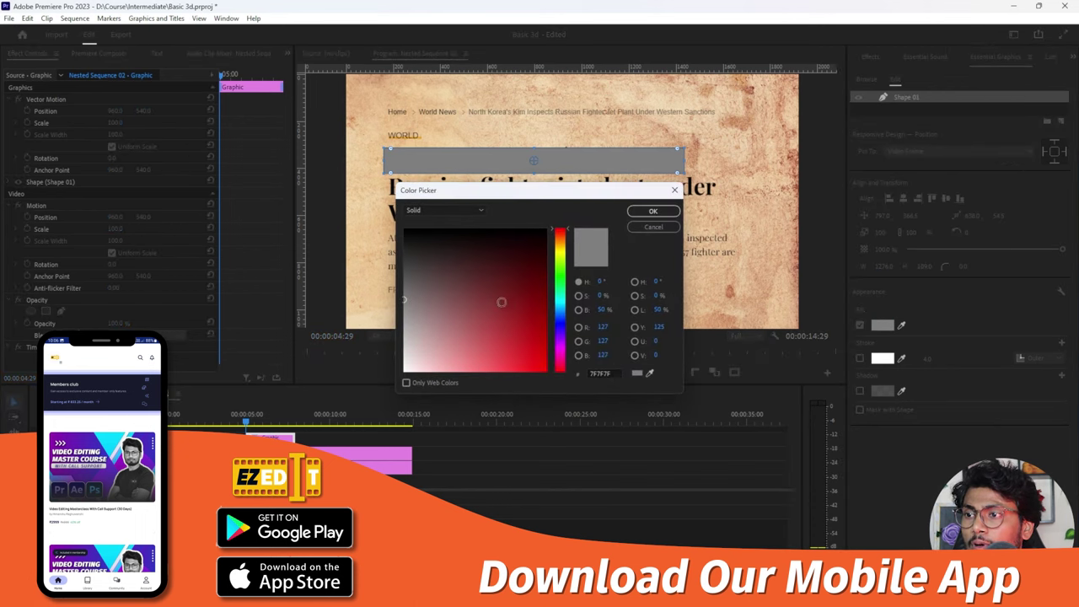
{"action": "left_click", "coordinate": [562, 255]}
{"action": "left_click", "coordinate": [534, 362]}
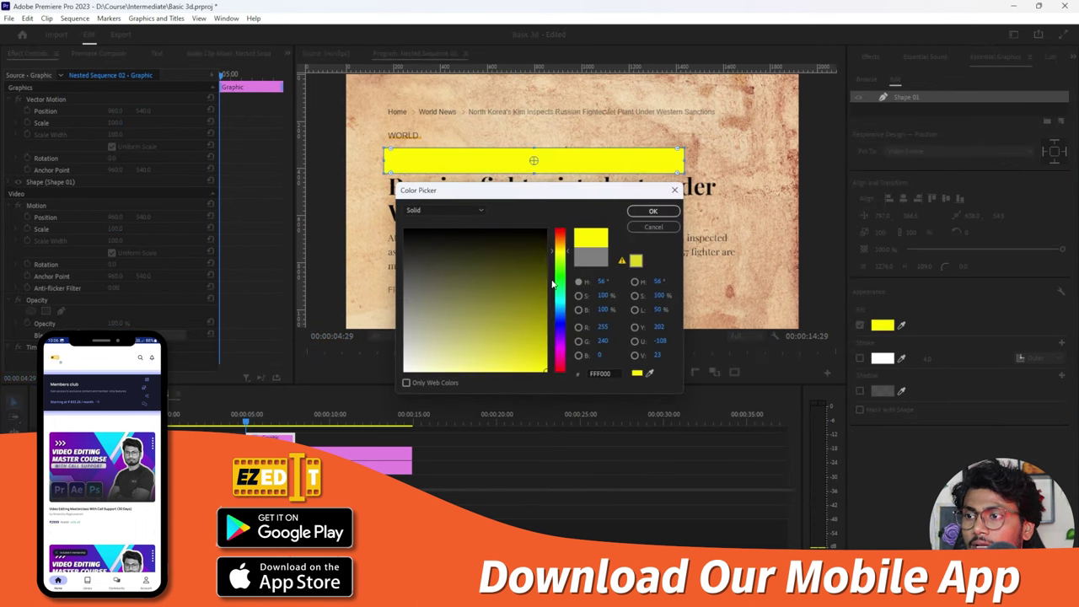
{"action": "mouse_move", "coordinate": [560, 258]}
{"action": "left_mouse_down"}
{"action": "mouse_move", "coordinate": [563, 246]}
{"action": "mouse_move", "coordinate": [563, 256]}
{"action": "left_mouse_up"}
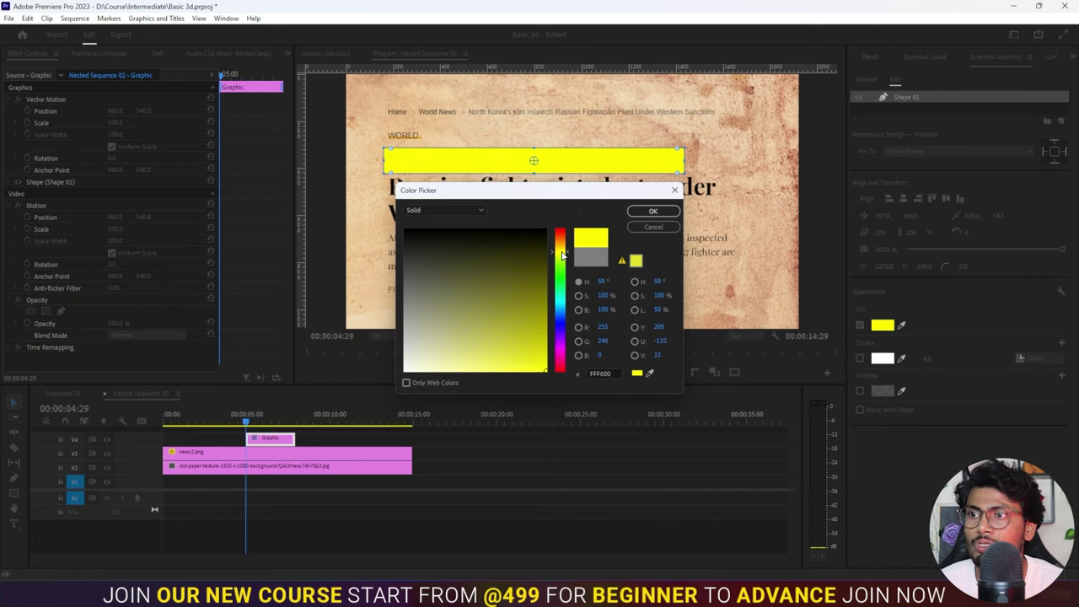
{"action": "left_click", "coordinate": [653, 212]}
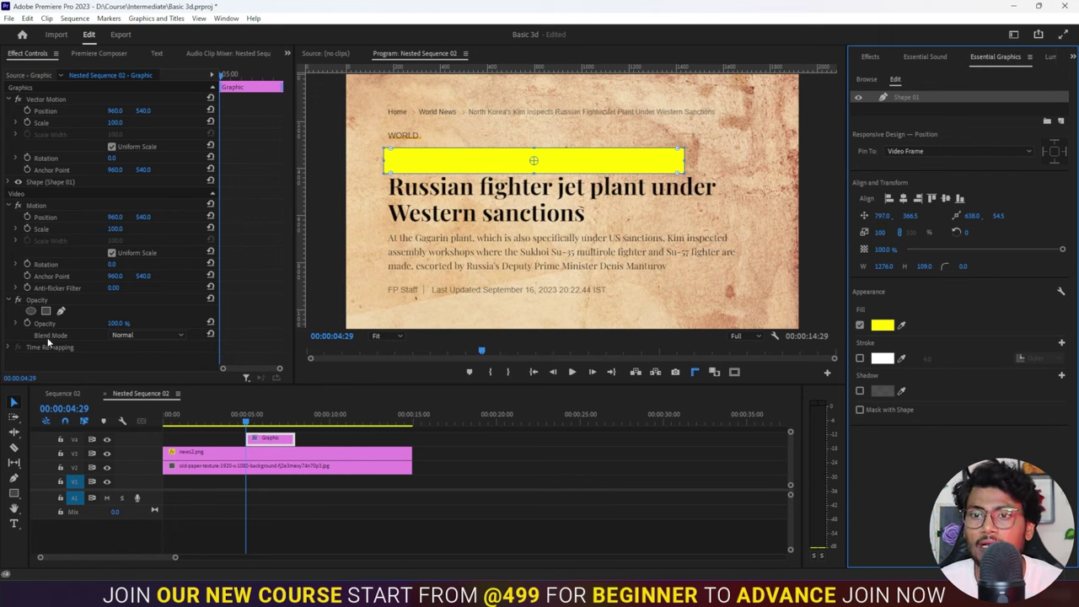
Step: Set the graphic's blend mode to Multiply and extend the clip to start at 00:00
{"action": "left_click", "coordinate": [138, 335]}
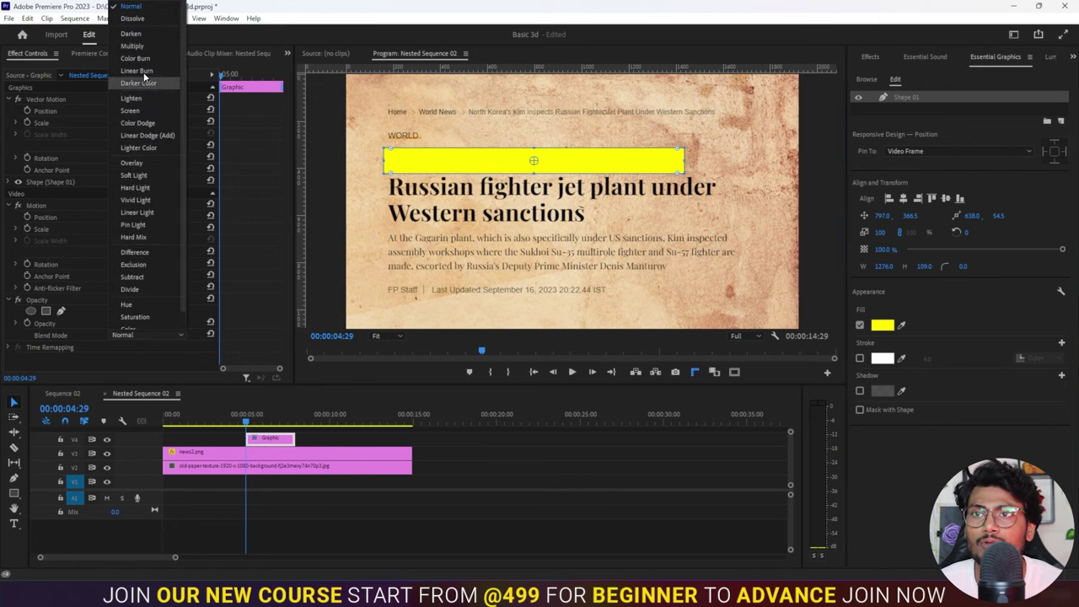
{"action": "left_click", "coordinate": [138, 47]}
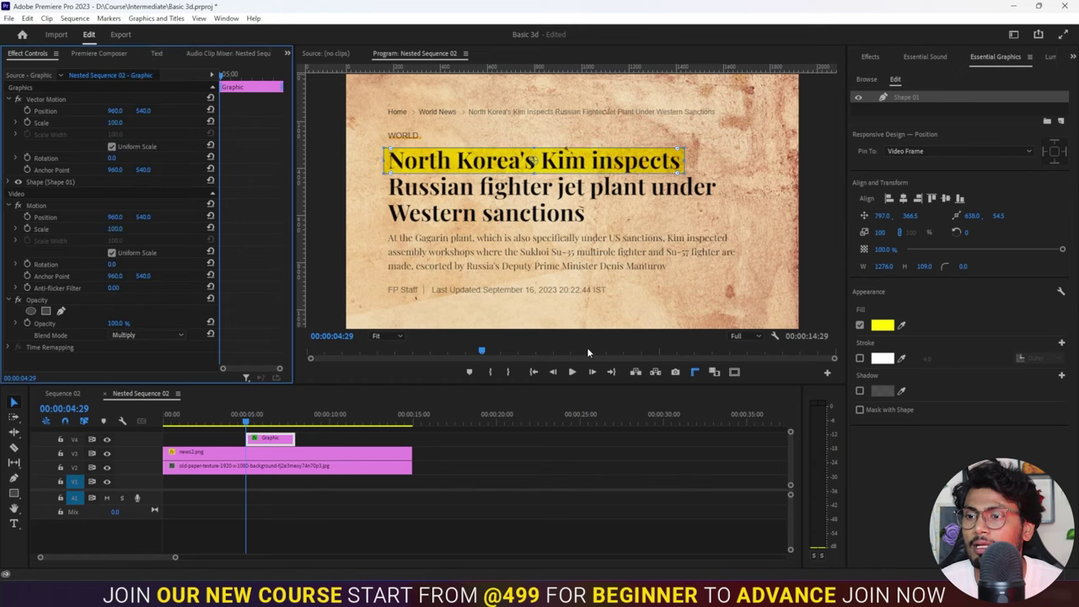
{"action": "left_click", "coordinate": [511, 437]}
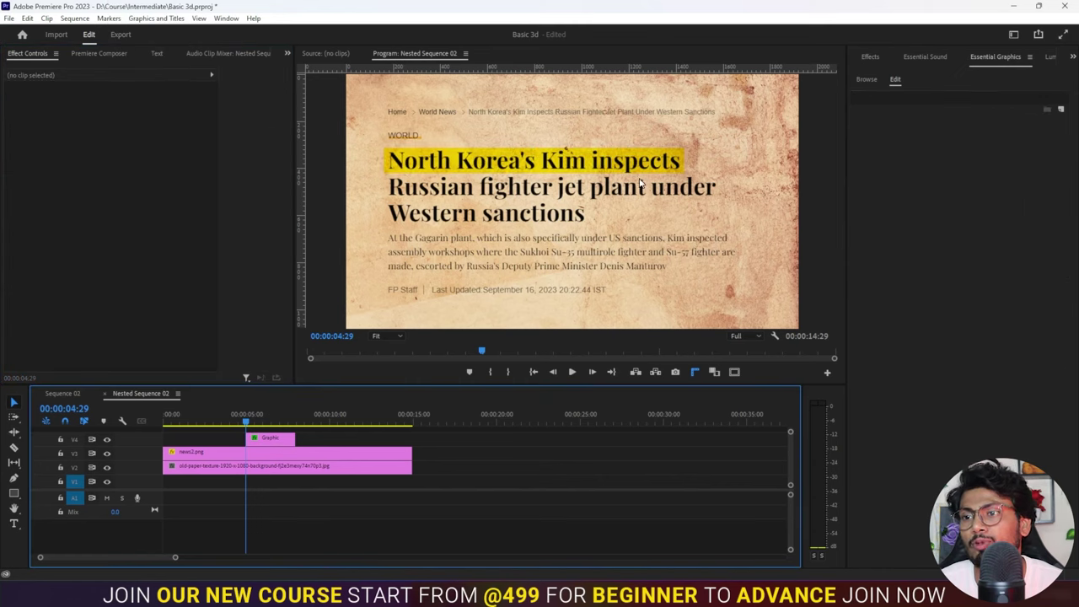
{"action": "left_click", "coordinate": [250, 438]}
{"action": "left_click_drag", "start_coordinate": [248, 437], "coordinate": [164, 438]}
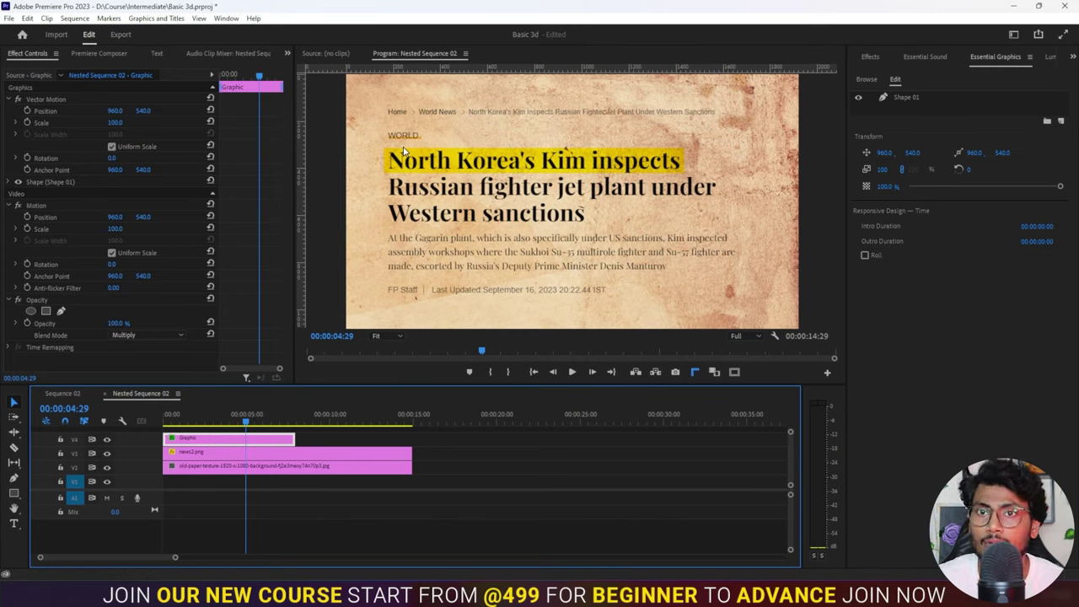
Step: Change the Shape 01 highlight fill from yellow to orange FFA200
{"action": "left_click", "coordinate": [906, 96]}
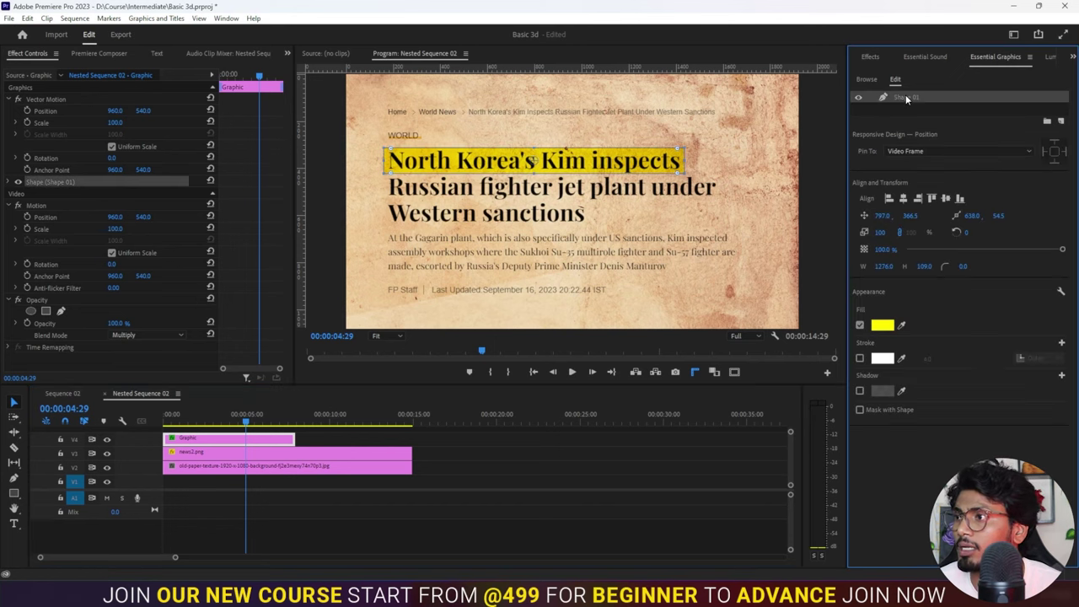
{"action": "left_click", "coordinate": [882, 325]}
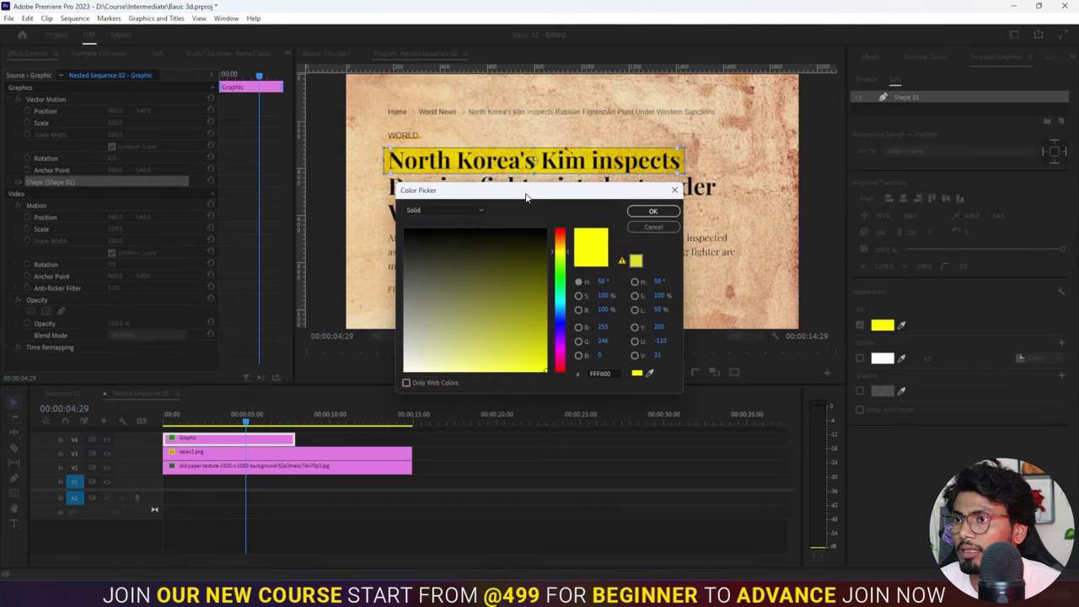
{"action": "left_click_drag", "start_coordinate": [527, 194], "coordinate": [731, 218]}
{"action": "left_click_drag", "start_coordinate": [768, 275], "coordinate": [767, 267]}
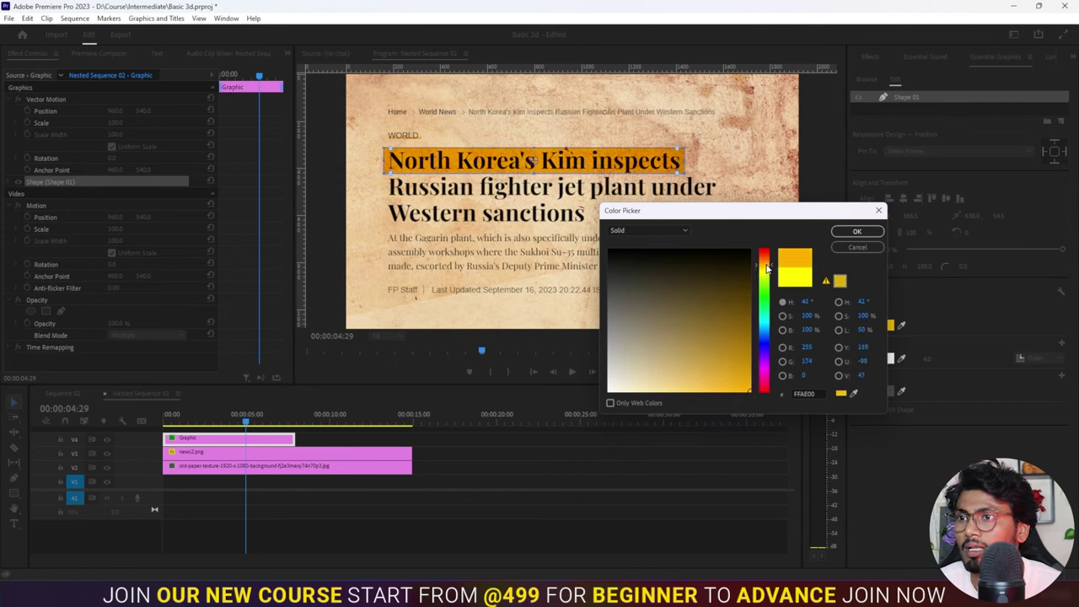
{"action": "left_click", "coordinate": [839, 232]}
{"action": "left_click", "coordinate": [518, 447]}
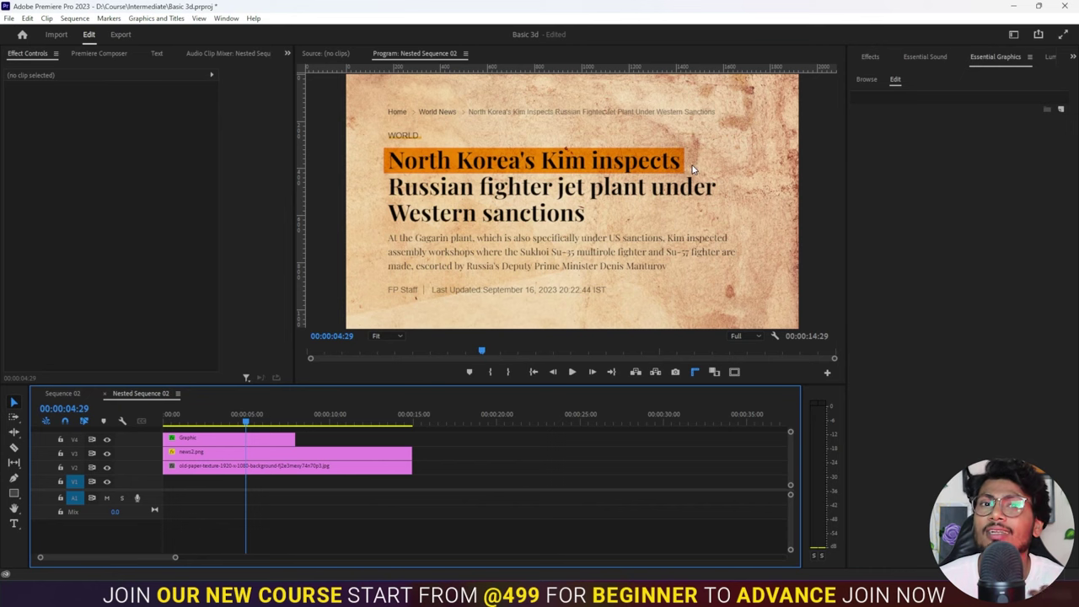
{"action": "left_click", "coordinate": [265, 440]}
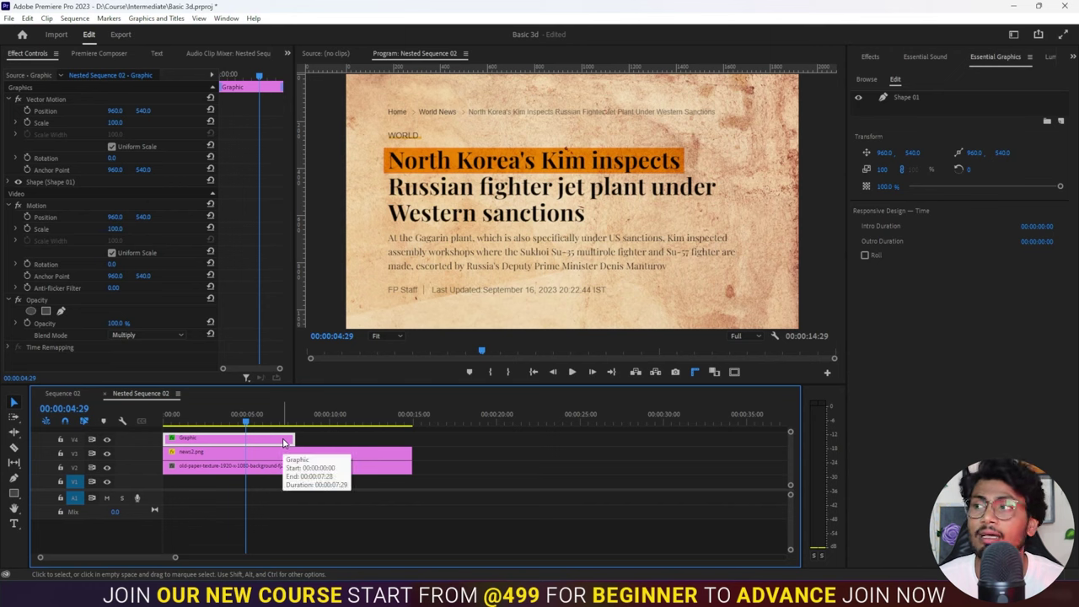
Step: Search 'rou' and apply Roughen Edges to the orange highlight graphic
{"action": "left_click", "coordinate": [871, 56]}
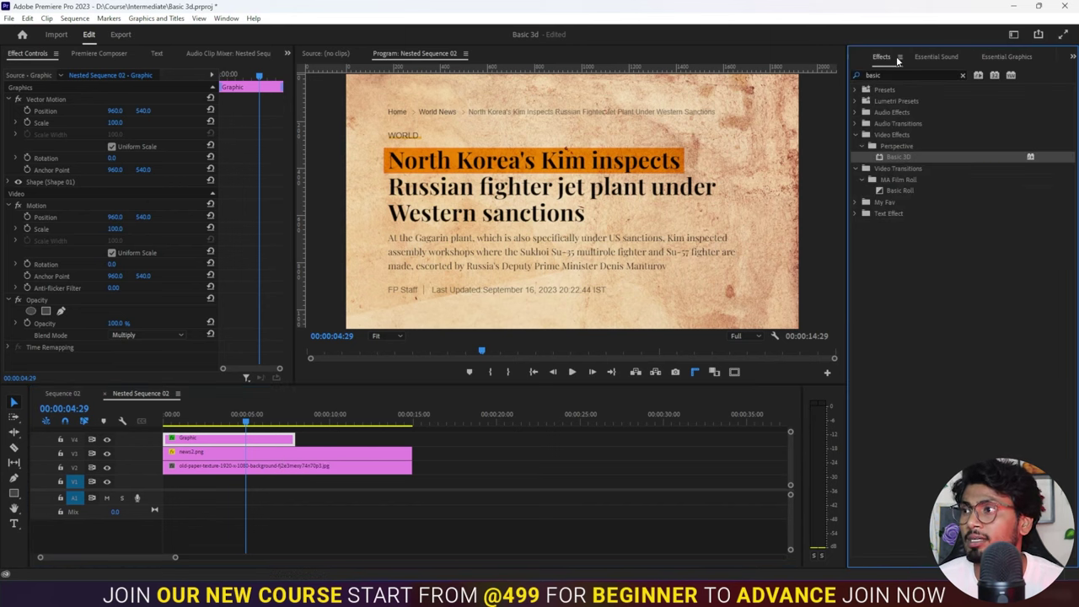
{"action": "left_click", "coordinate": [964, 76]}
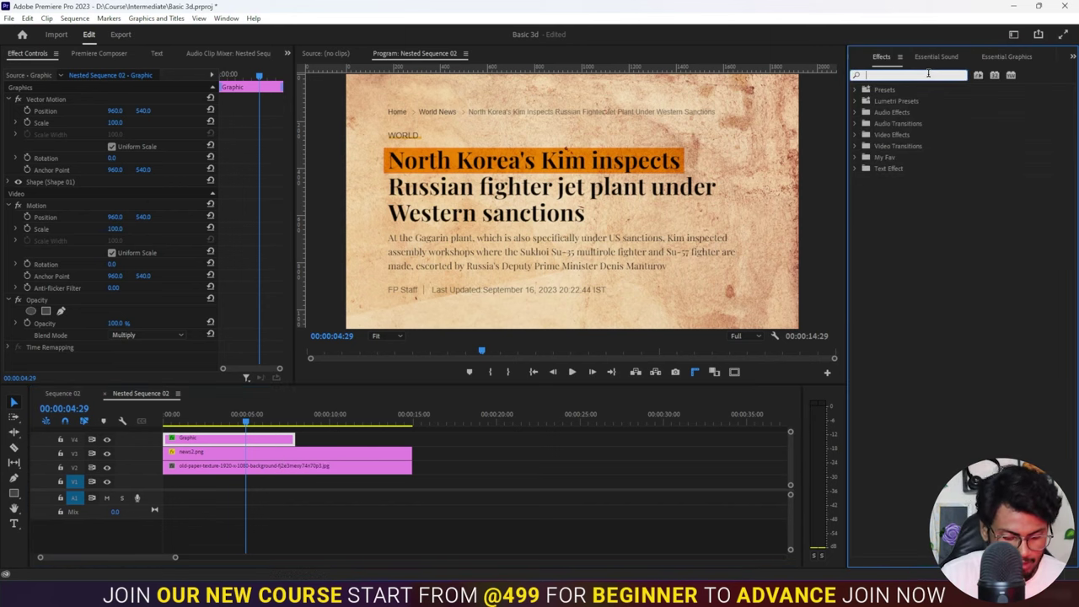
{"action": "type", "text": "ro"}
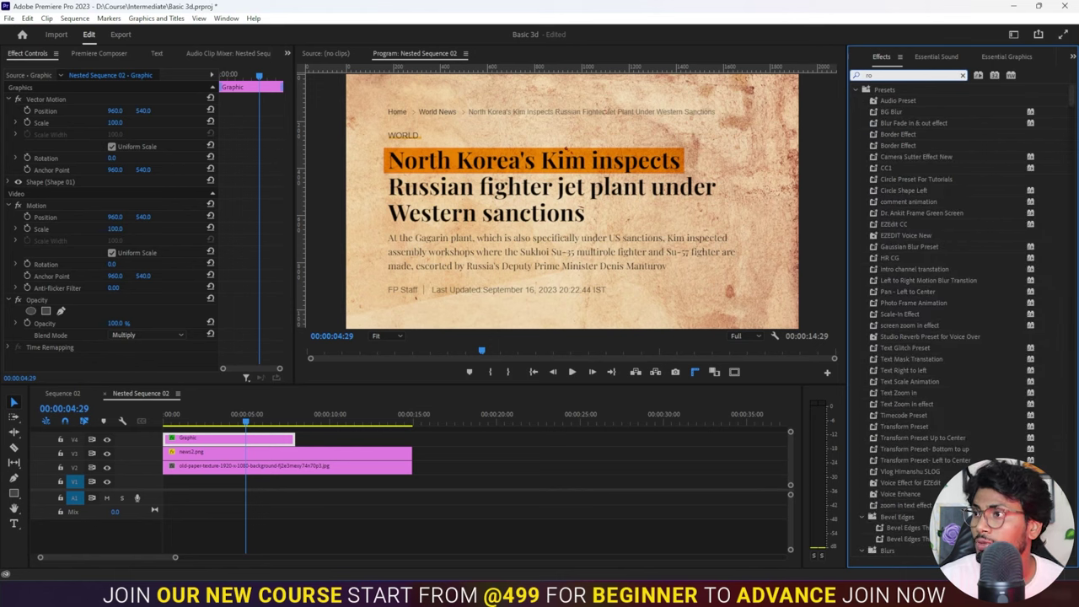
{"action": "type", "text": "u"}
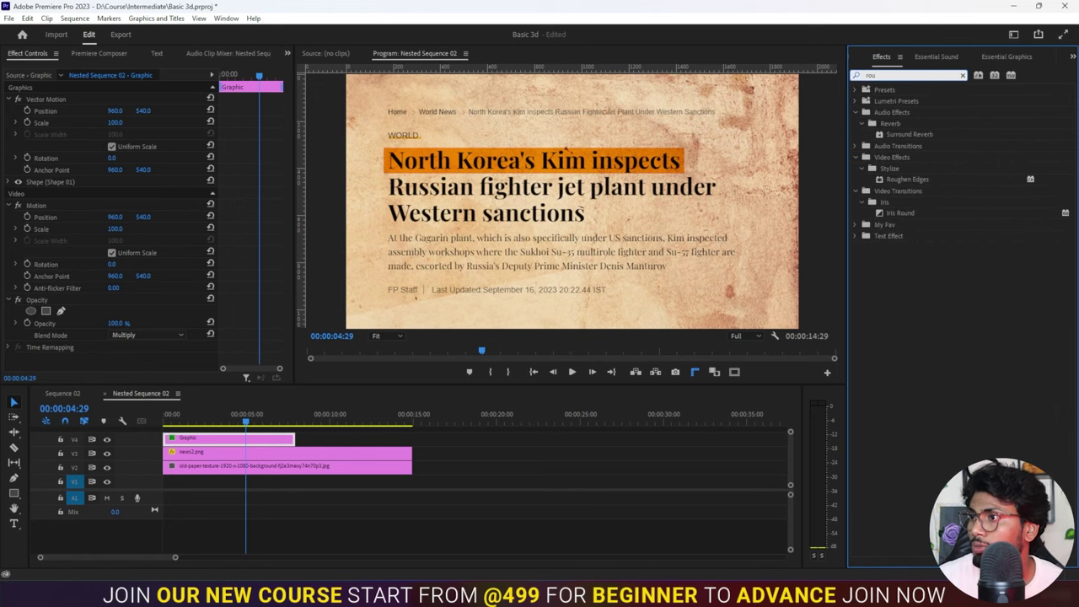
{"action": "left_click", "coordinate": [910, 180]}
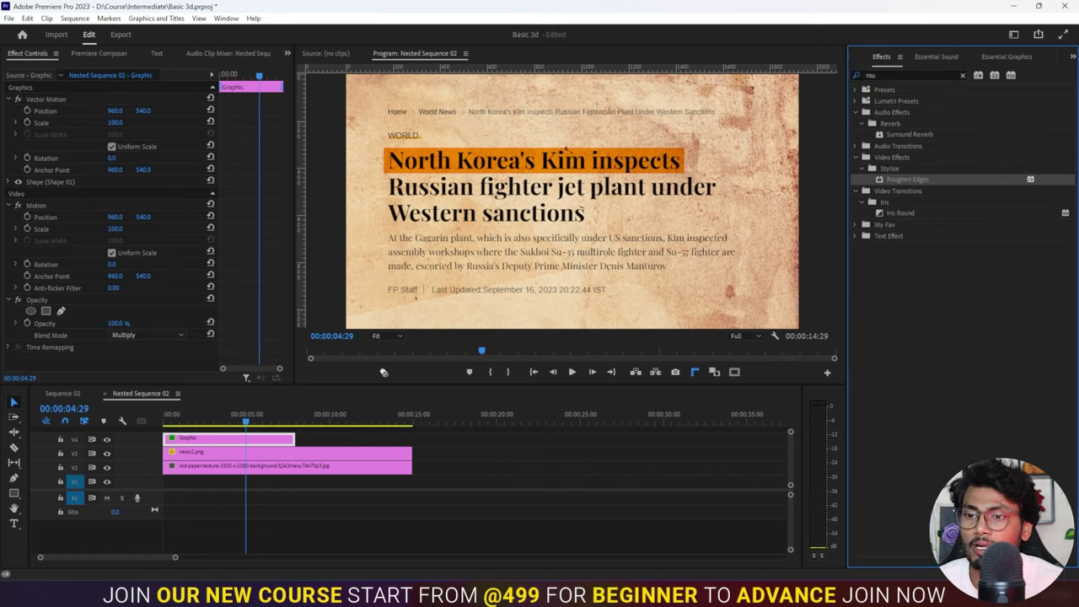
{"action": "left_click_drag", "start_coordinate": [915, 184], "coordinate": [262, 440]}
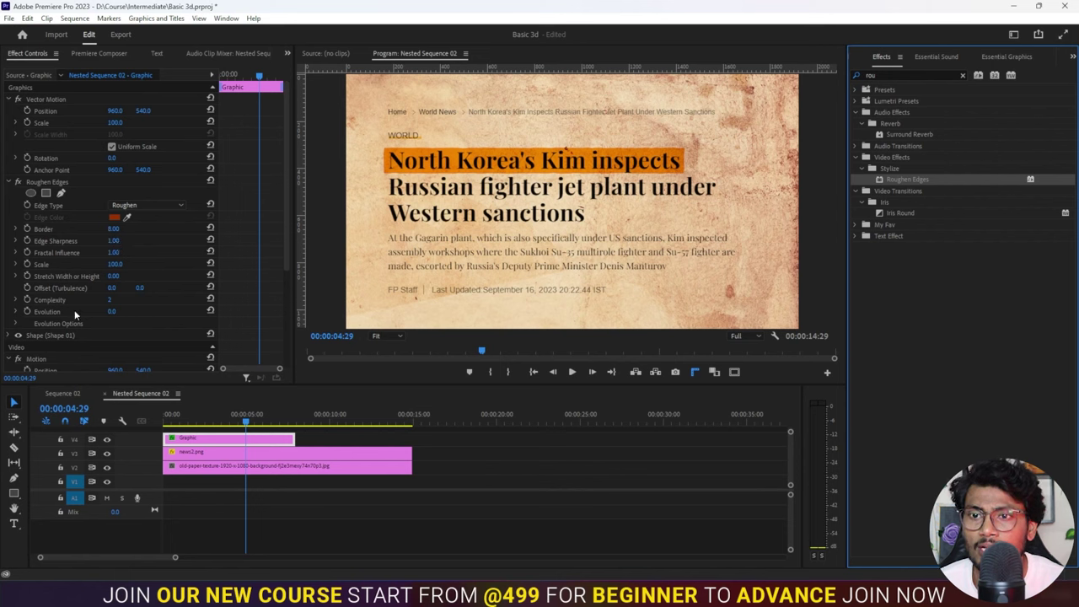
Step: Set Roughen Edges Complexity to 10 and compare with the effect off at 75% preview zoom
{"action": "left_click_drag", "start_coordinate": [108, 301], "coordinate": [123, 300]}
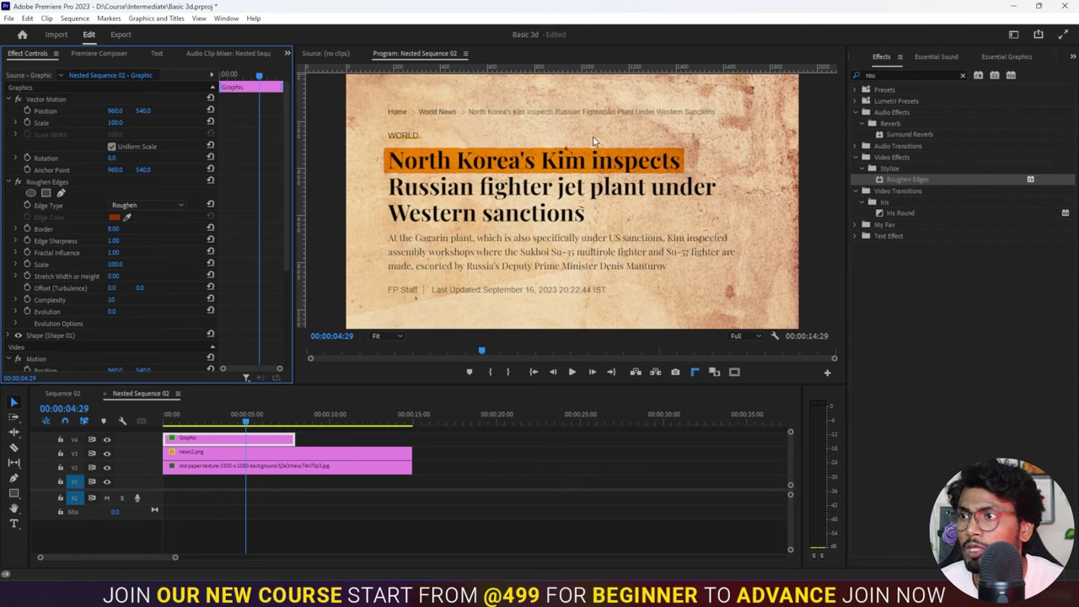
{"action": "left_click", "coordinate": [381, 336]}
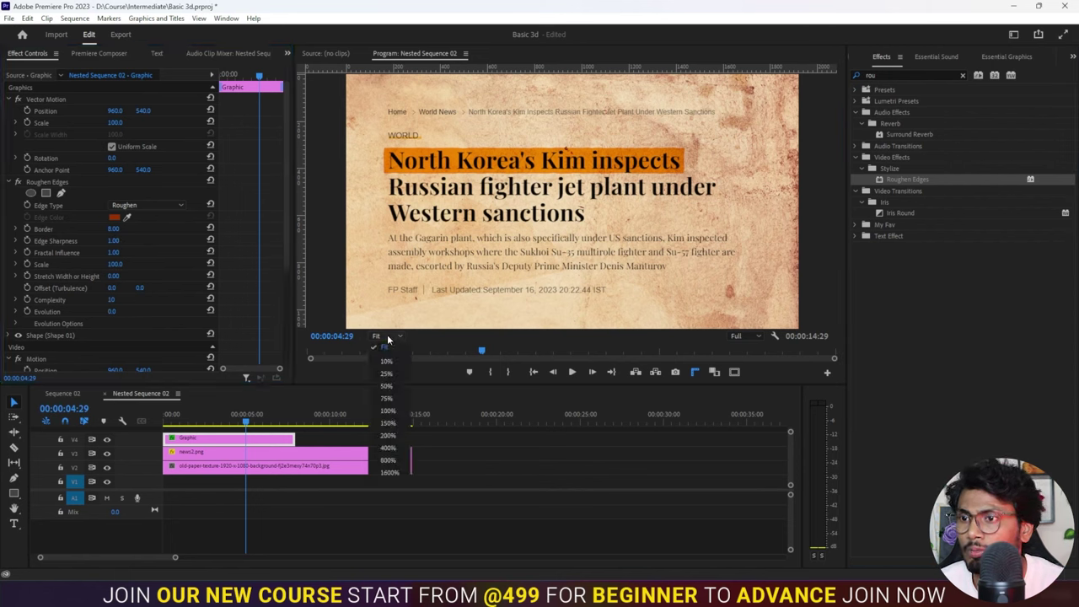
{"action": "left_click", "coordinate": [388, 400]}
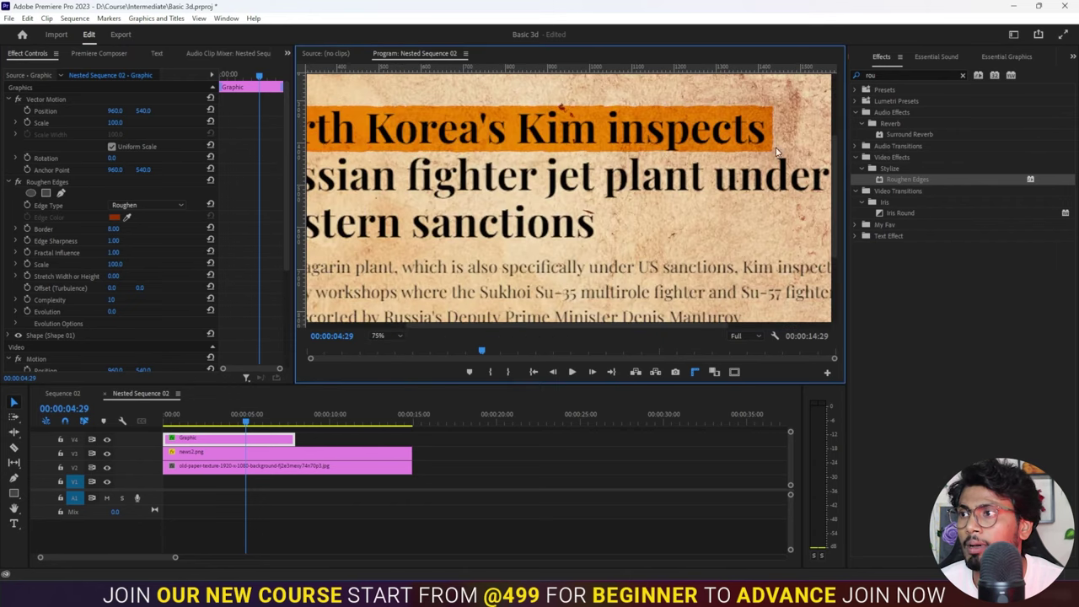
{"action": "left_click", "coordinate": [17, 181]}
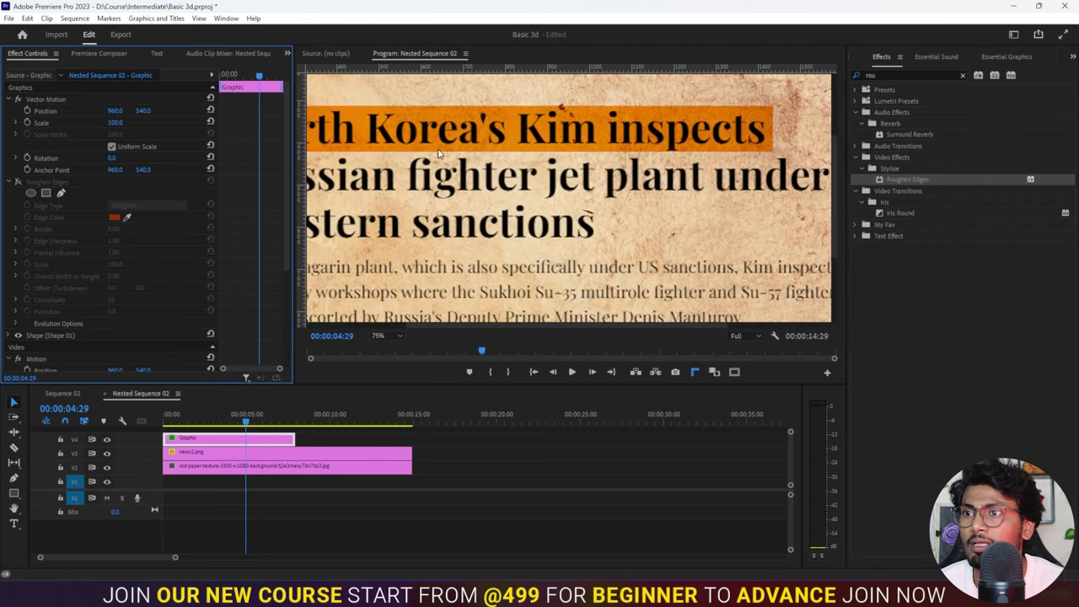
{"action": "left_click_drag", "start_coordinate": [545, 326], "coordinate": [515, 327]}
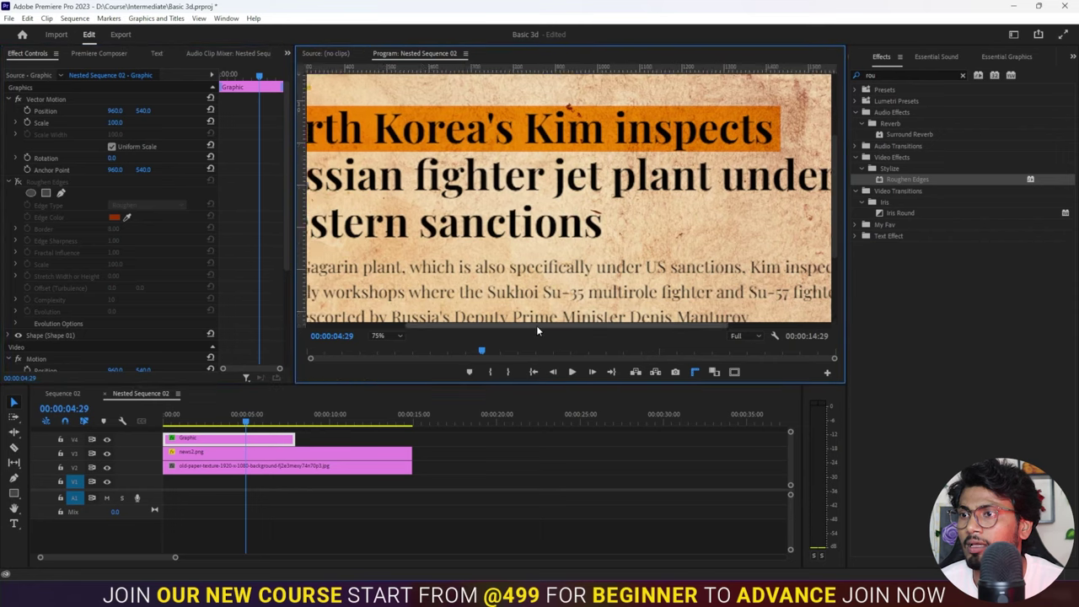
{"action": "left_click_drag", "start_coordinate": [831, 225], "coordinate": [827, 196]}
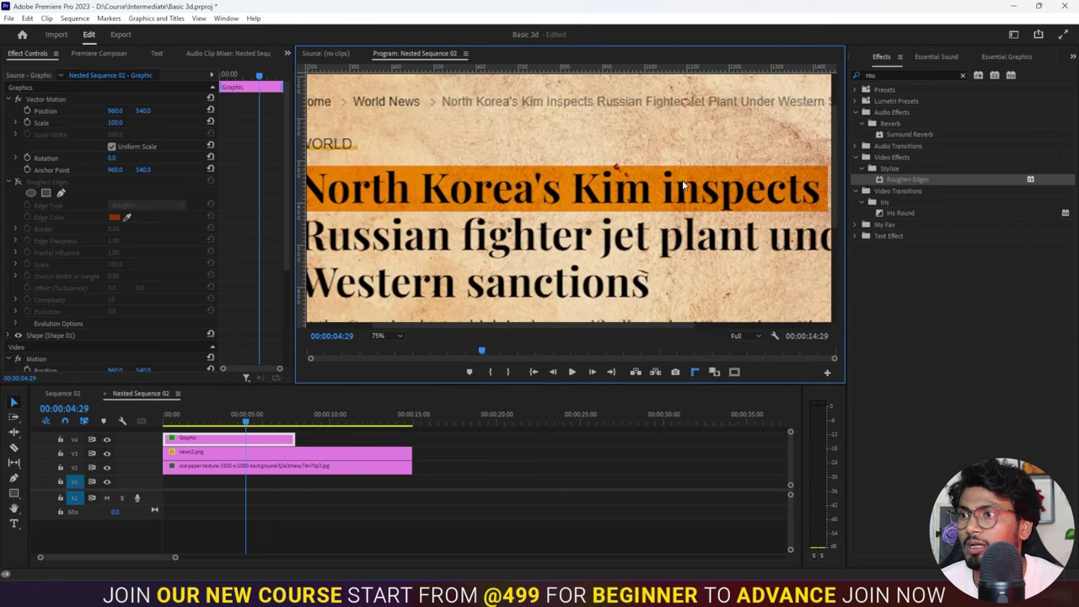
{"action": "left_click", "coordinate": [18, 181]}
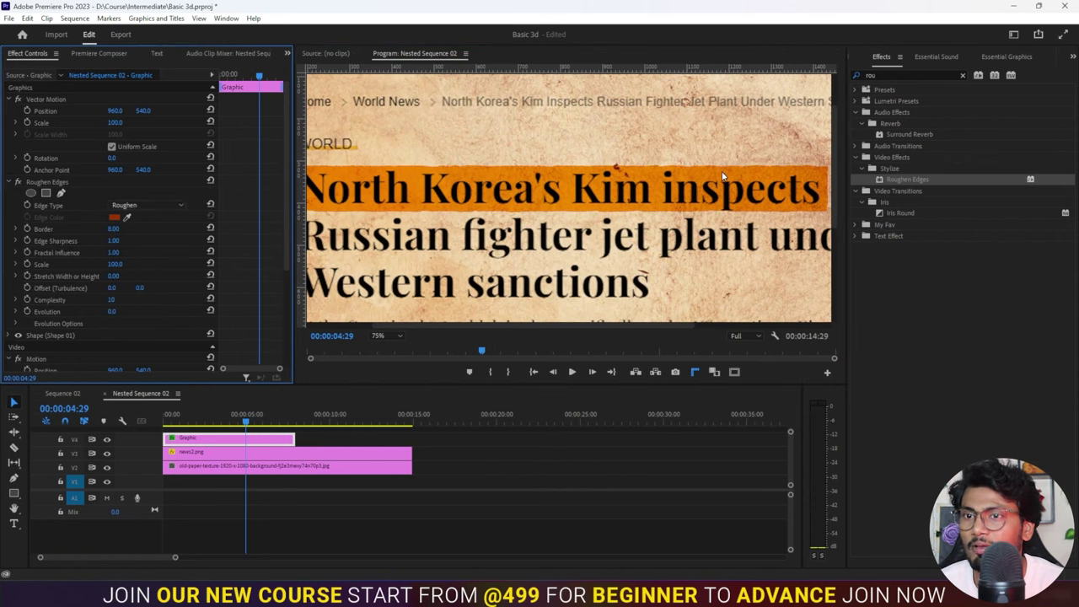
Step: Raise the Roughen Edges Border to 26 and save the project
{"action": "left_click_drag", "start_coordinate": [113, 229], "coordinate": [129, 228]}
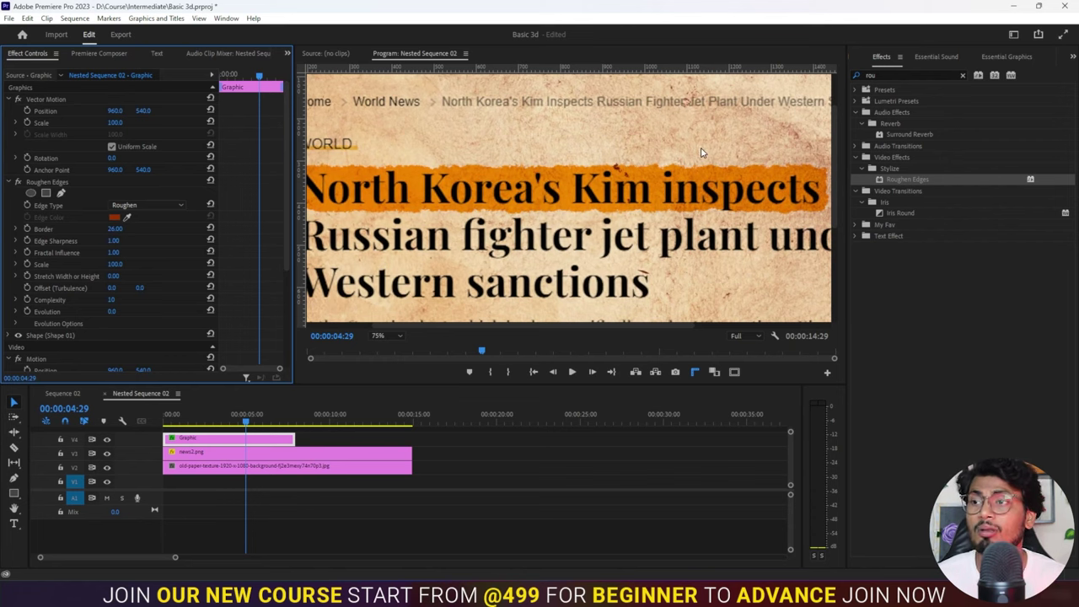
{"action": "key", "text": "ctrl+s"}
{"action": "left_click", "coordinate": [398, 337]}
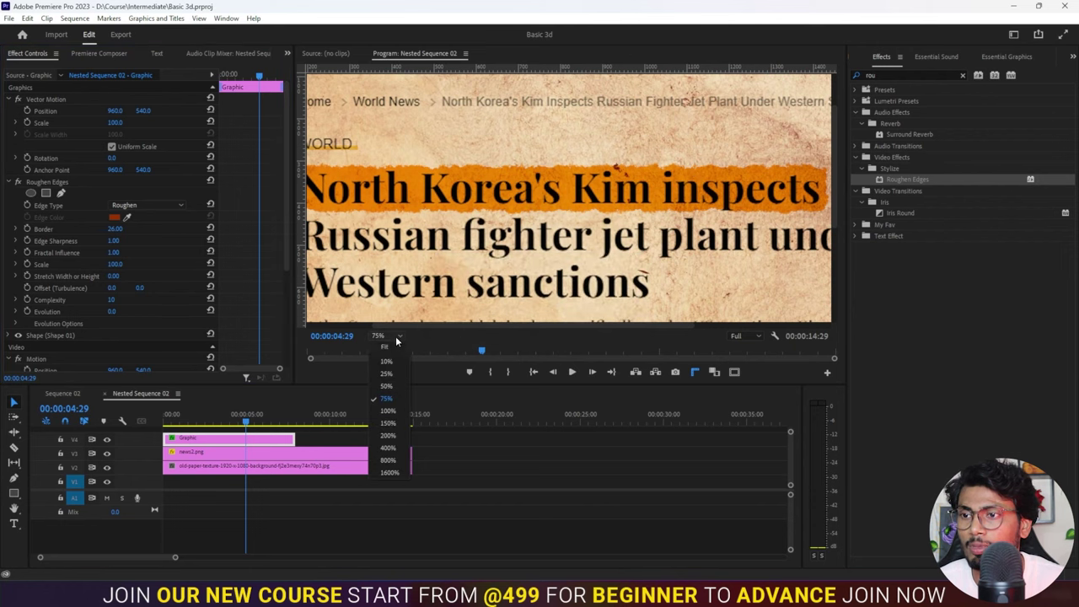
Step: Fit the preview to the frame and apply the Crop effect to the Graphic highlight clip
{"action": "left_click", "coordinate": [388, 346]}
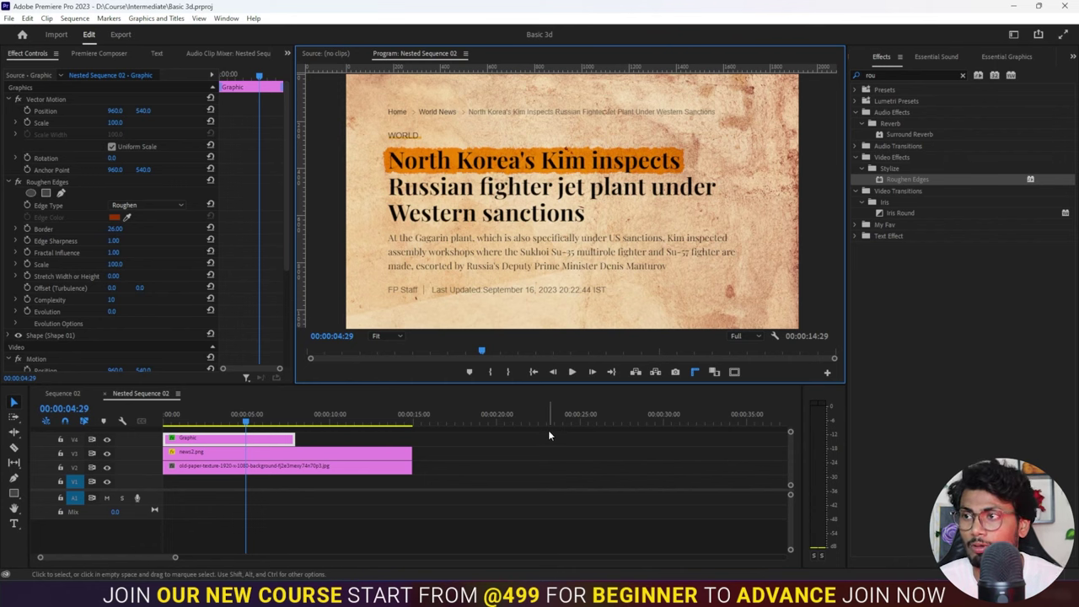
{"action": "left_click", "coordinate": [239, 441]}
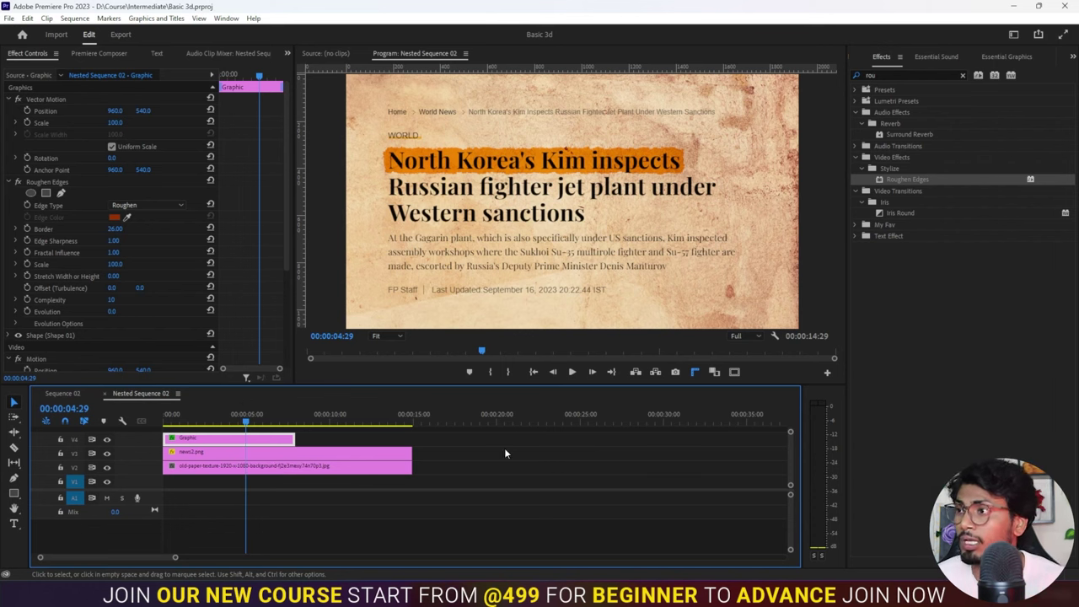
{"action": "left_click", "coordinate": [962, 75]}
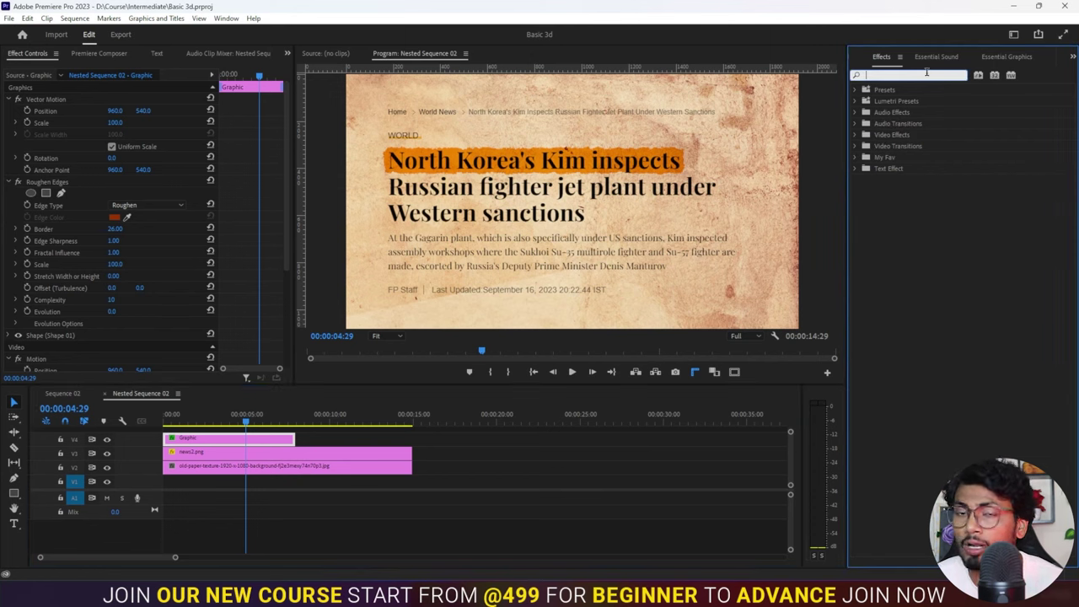
{"action": "type", "text": "crop"}
{"action": "left_click", "coordinate": [893, 157]}
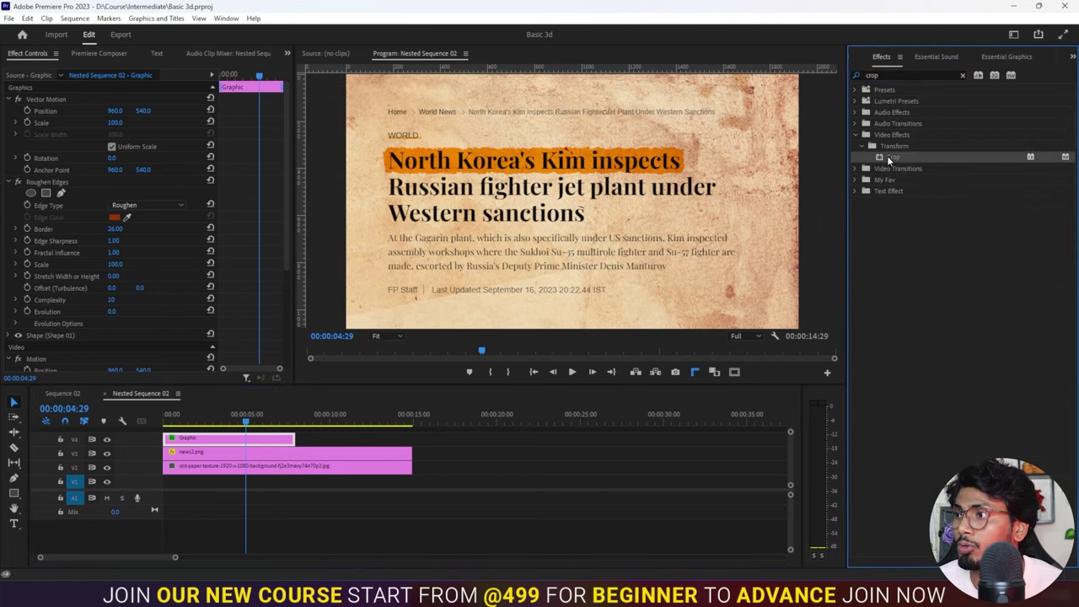
{"action": "left_click_drag", "start_coordinate": [894, 154], "coordinate": [264, 439]}
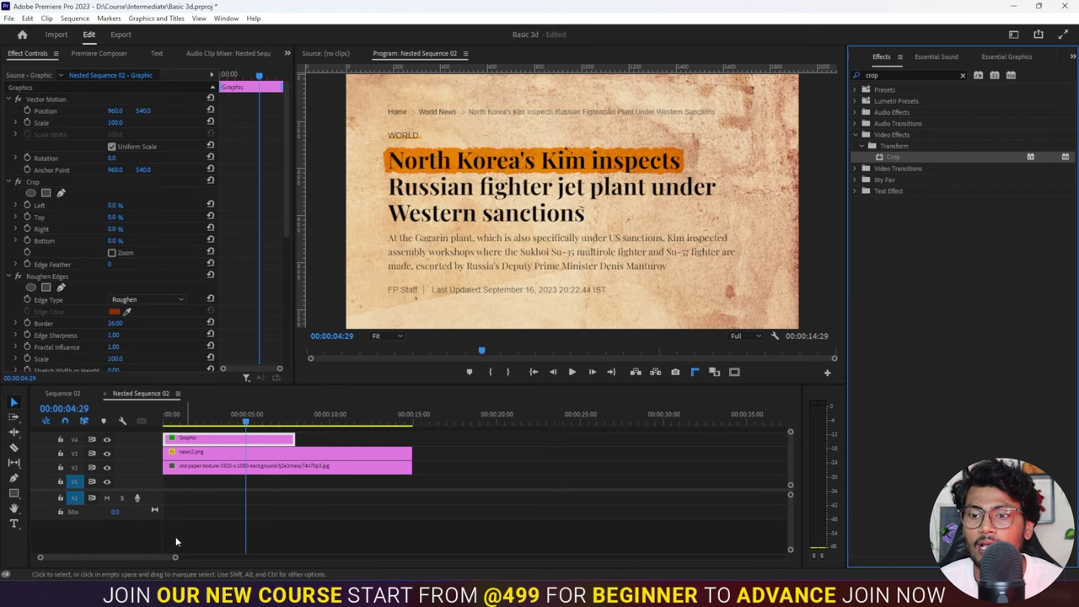
Step: Scrub and play the sequence from the start to preview the highlight
{"action": "left_click", "coordinate": [215, 416]}
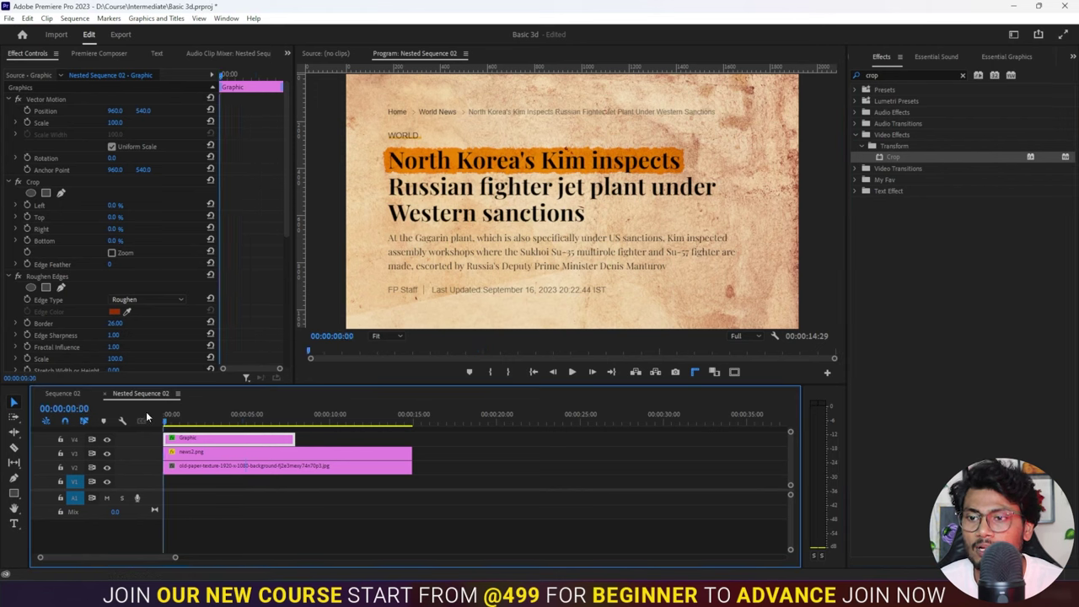
{"action": "left_click_drag", "start_coordinate": [218, 416], "coordinate": [247, 416]}
{"action": "key", "text": "Home"}
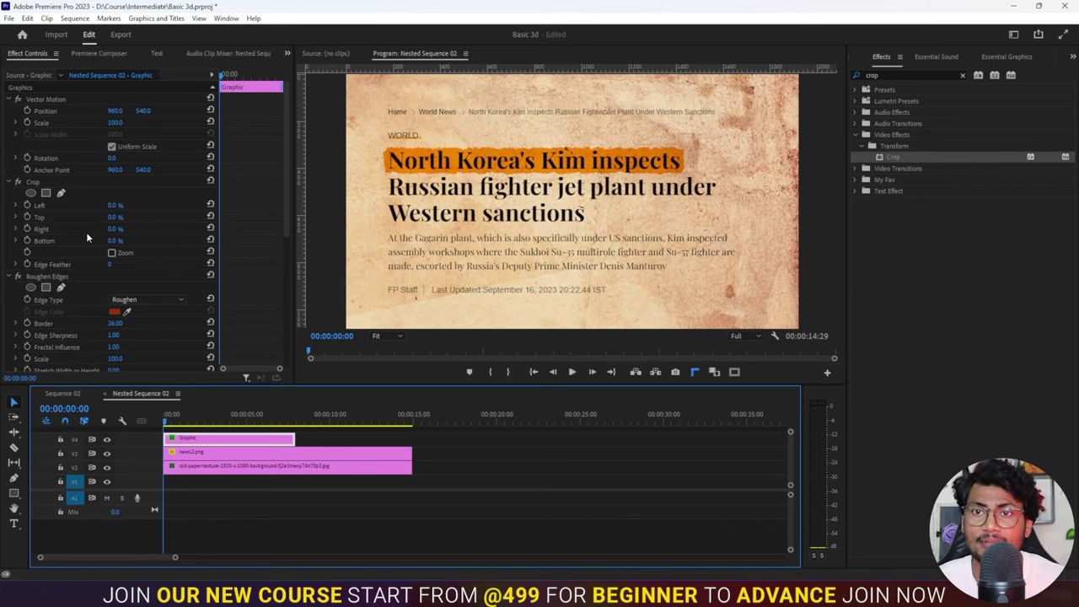
{"action": "key", "text": "space"}
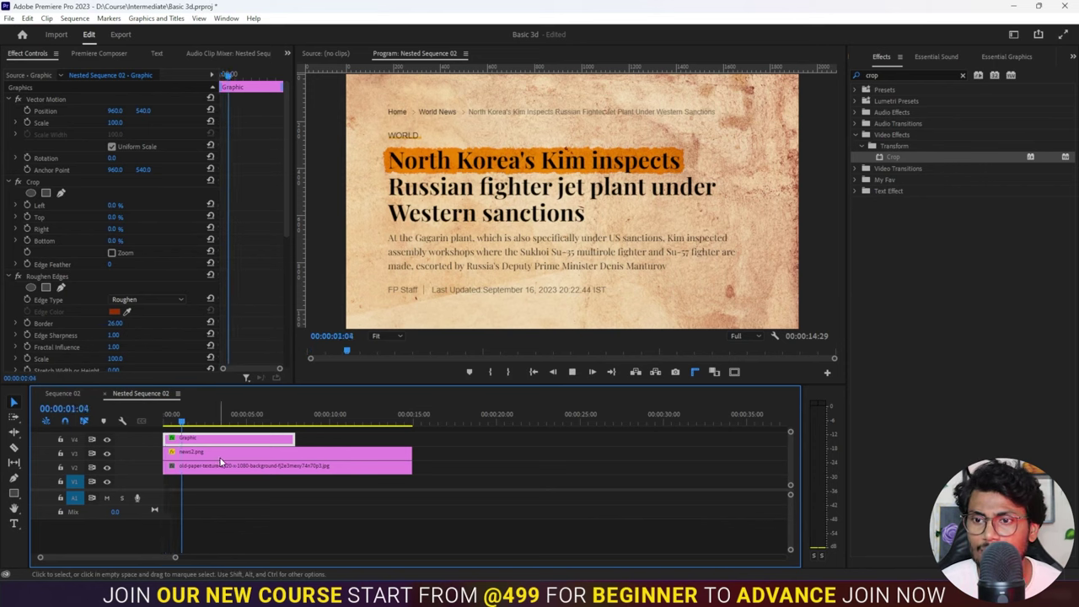
{"action": "key", "text": "space"}
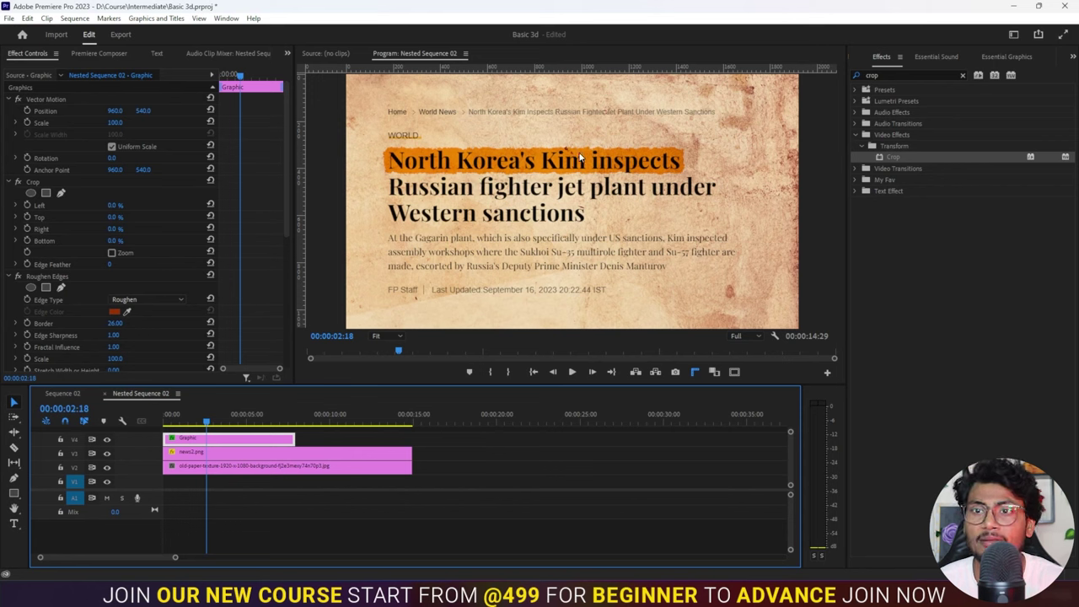
Step: Keyframe Crop Right from 100% at the start to 0% later, and preview the reveal
{"action": "left_click", "coordinate": [26, 229]}
{"action": "left_click_drag", "start_coordinate": [239, 75], "coordinate": [202, 75]}
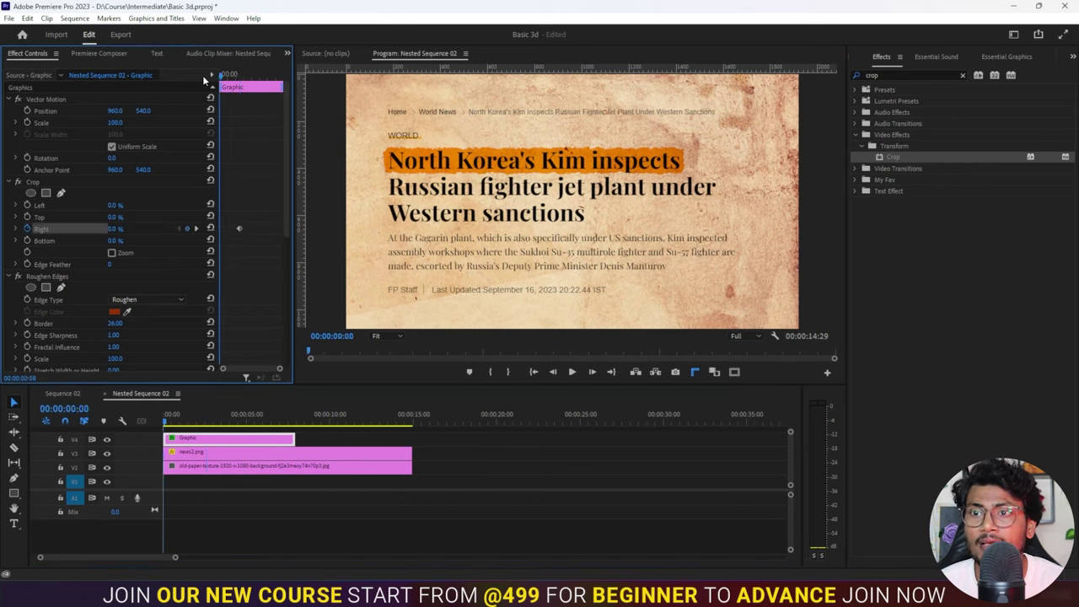
{"action": "left_click_drag", "start_coordinate": [114, 228], "coordinate": [415, 428]}
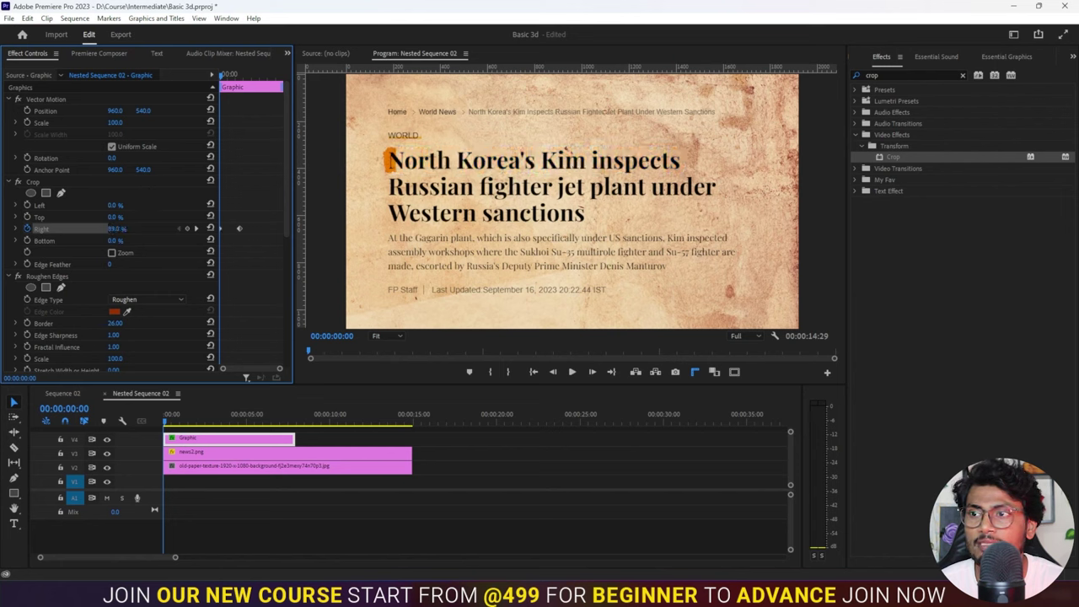
{"action": "key", "text": "space"}
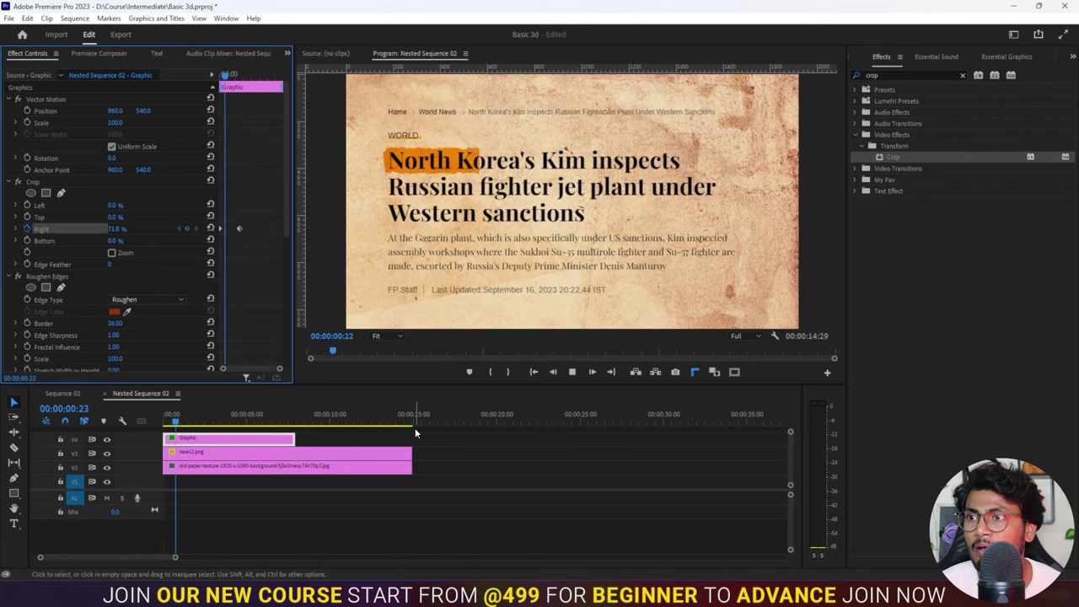
{"action": "key", "text": "space"}
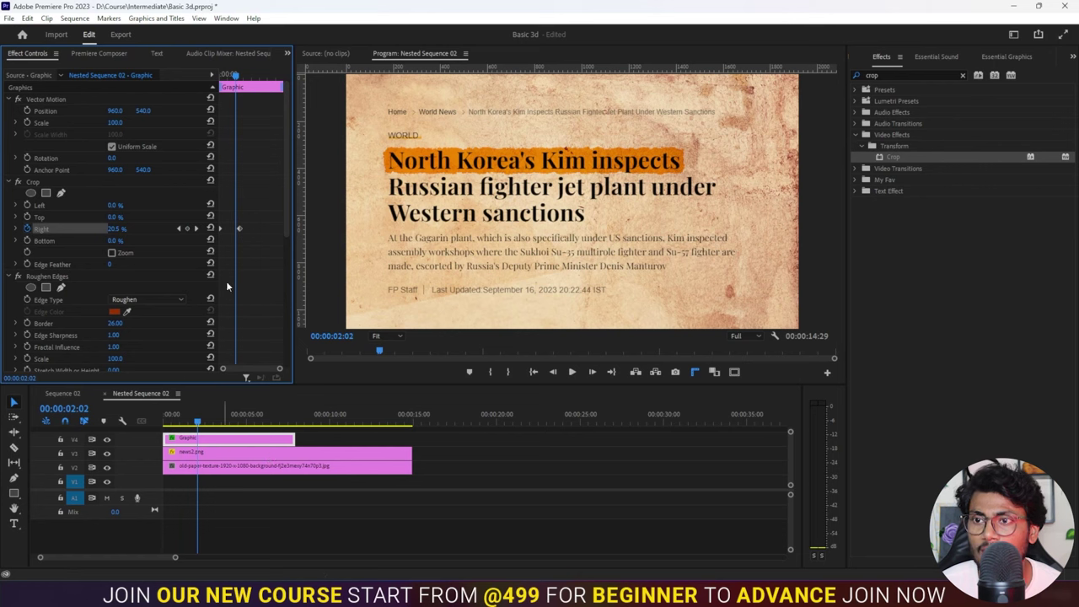
{"action": "left_click_drag", "start_coordinate": [240, 229], "coordinate": [266, 229]}
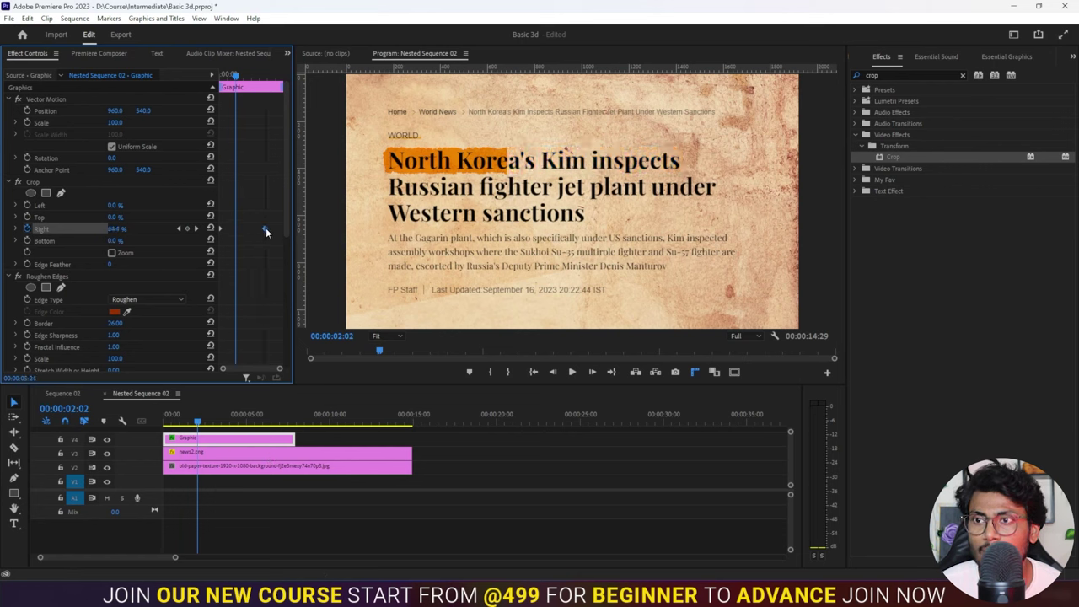
{"action": "left_click", "coordinate": [75, 416]}
{"action": "key", "text": "Home"}
{"action": "key", "text": "space"}
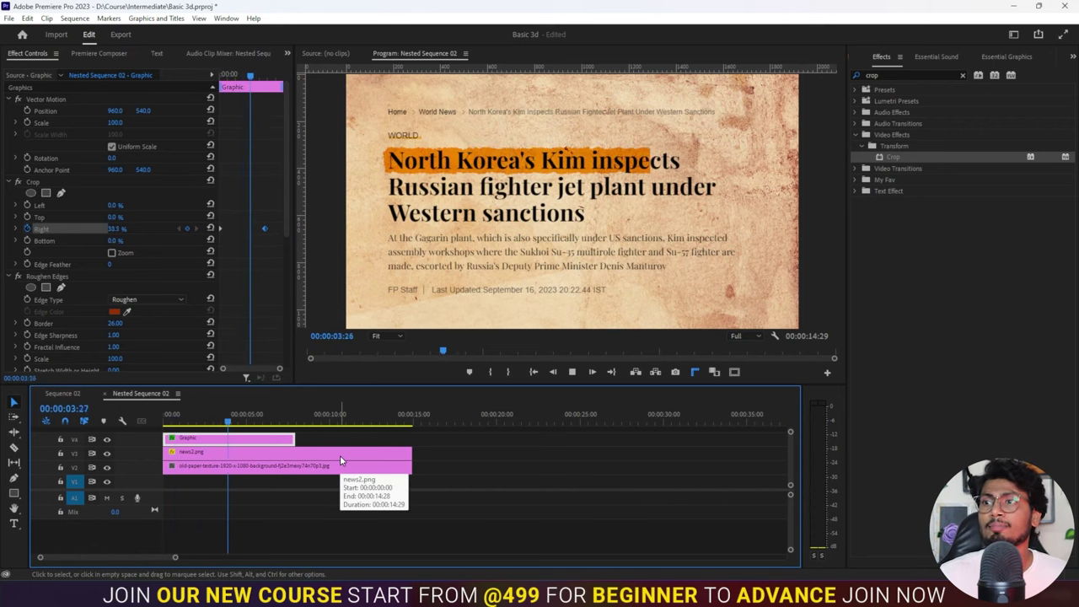
{"action": "key", "text": "space"}
Step: Move the end keyframe to 4:18, apply Ease In and Ease Out, and replay
{"action": "left_click_drag", "start_coordinate": [264, 227], "coordinate": [256, 228]}
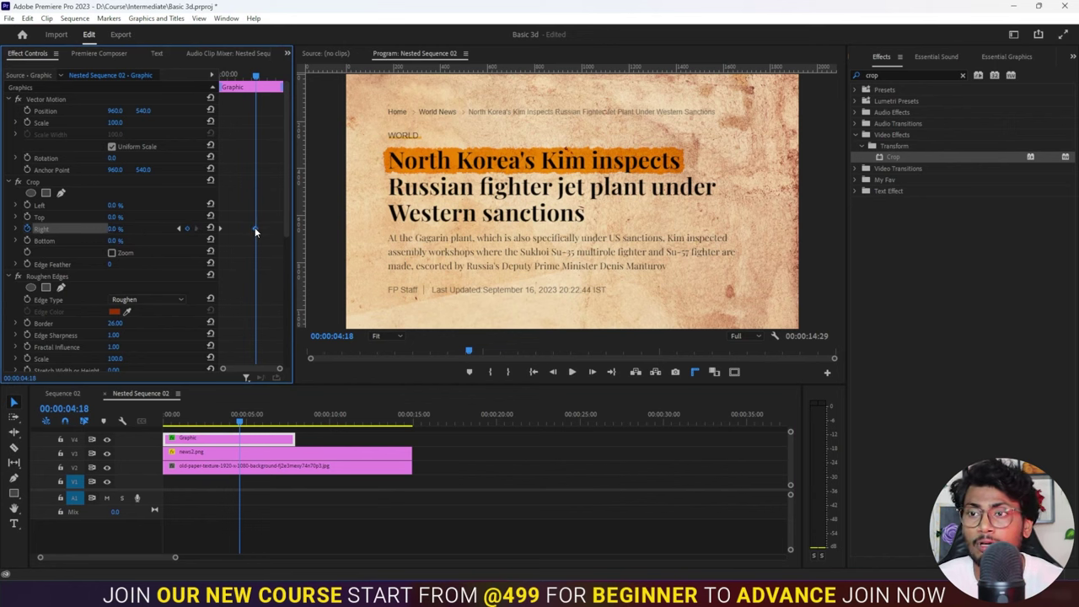
{"action": "right_click", "coordinate": [256, 229]}
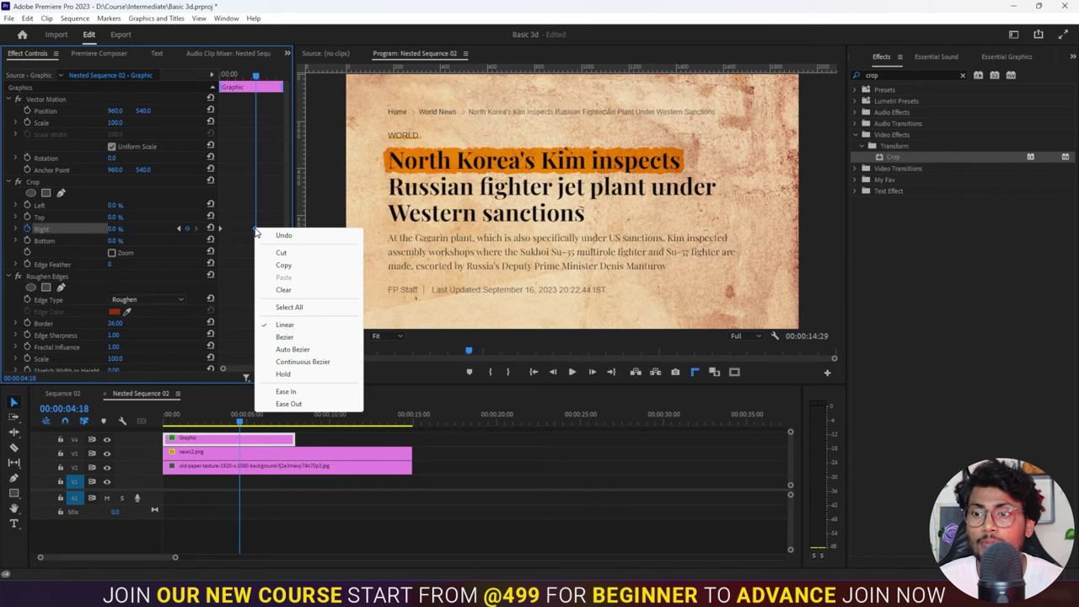
{"action": "left_click", "coordinate": [285, 392]}
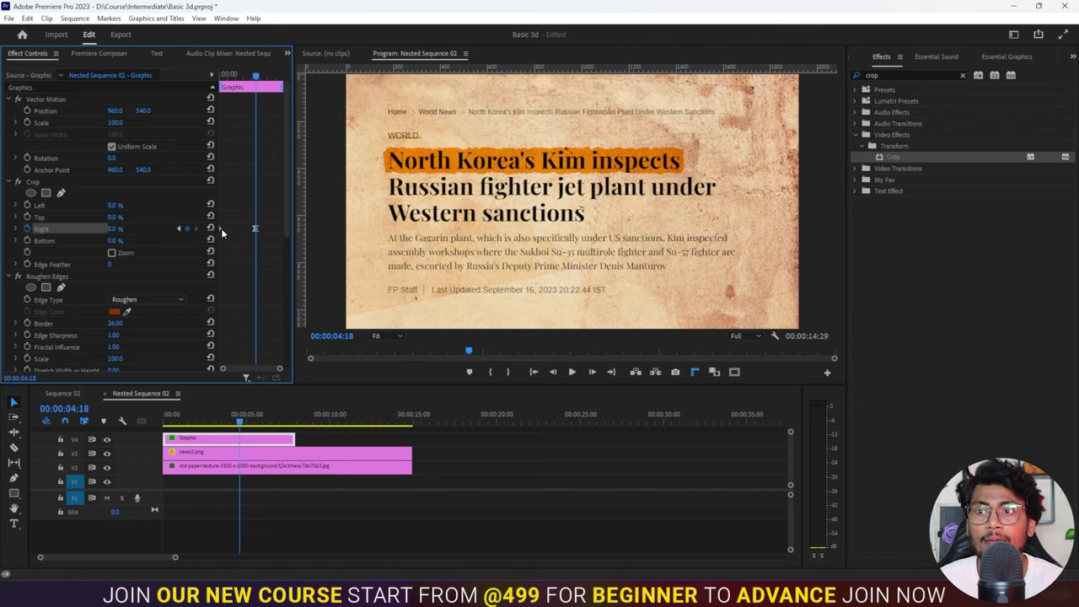
{"action": "right_click", "coordinate": [221, 228]}
{"action": "left_click", "coordinate": [263, 407]}
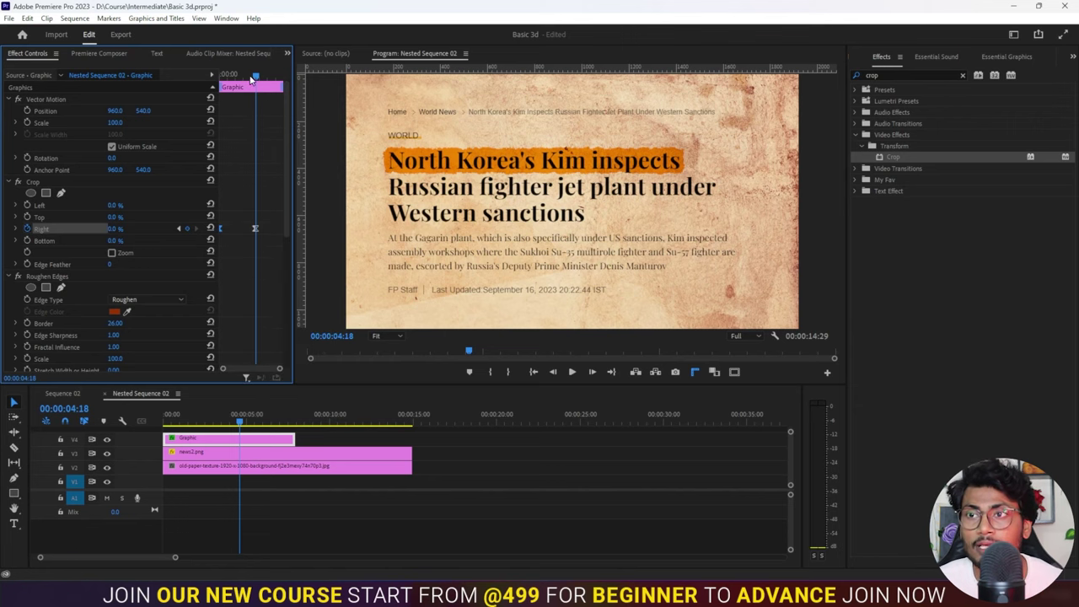
{"action": "key", "text": "Home"}
{"action": "key", "text": "space"}
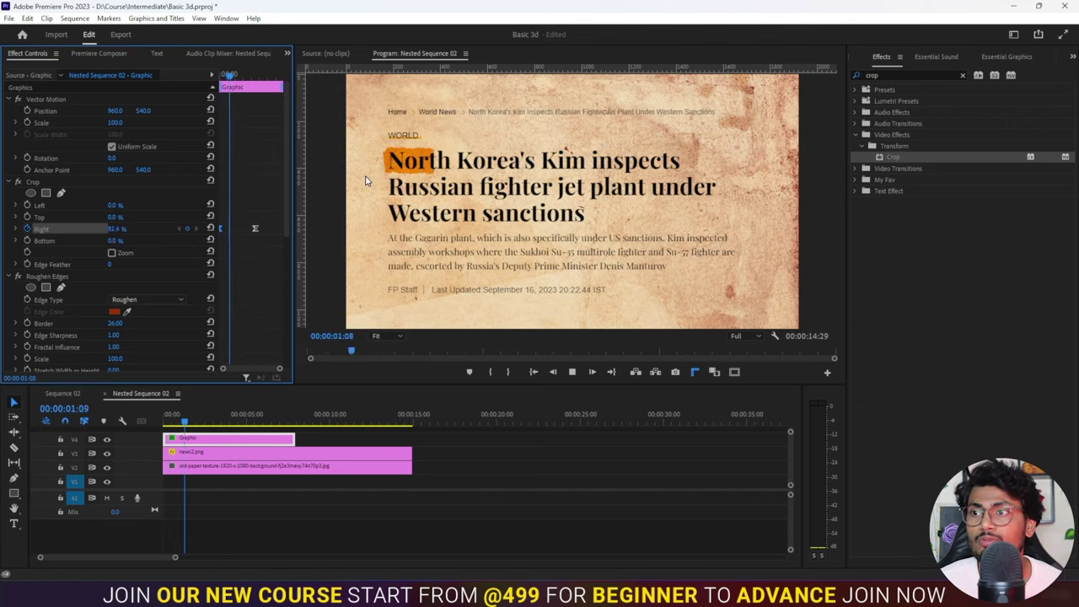
{"action": "key", "text": "space"}
Step: In Sequence 02, scrub to check the 3D highlight and reposition the headline image
{"action": "left_click", "coordinate": [62, 393]}
{"action": "left_click", "coordinate": [224, 423]}
{"action": "left_click_drag", "start_coordinate": [223, 424], "coordinate": [214, 422]}
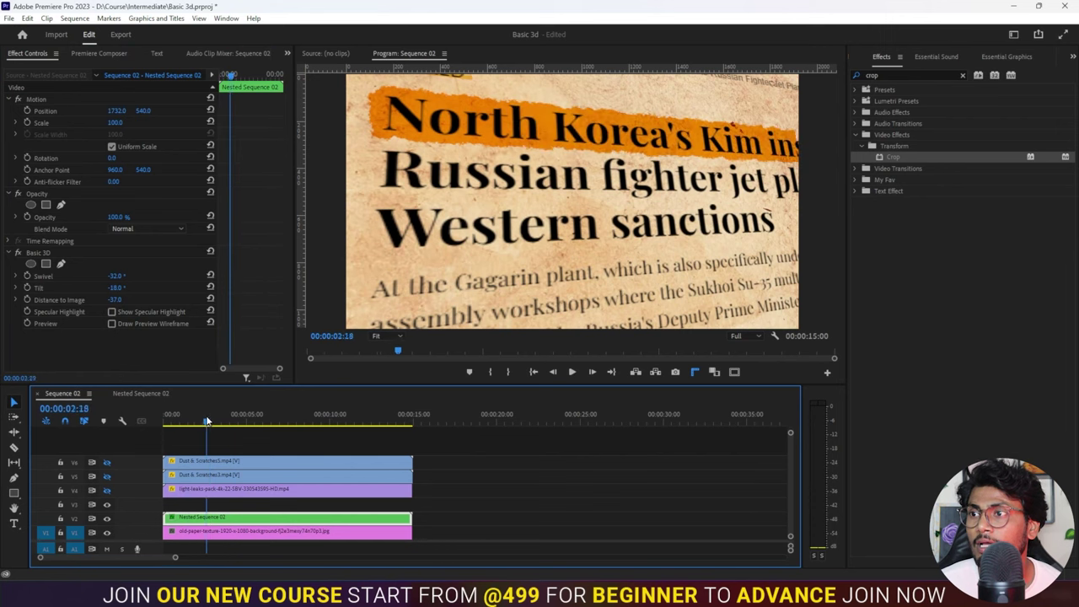
{"action": "left_click_drag", "start_coordinate": [213, 422], "coordinate": [245, 421]}
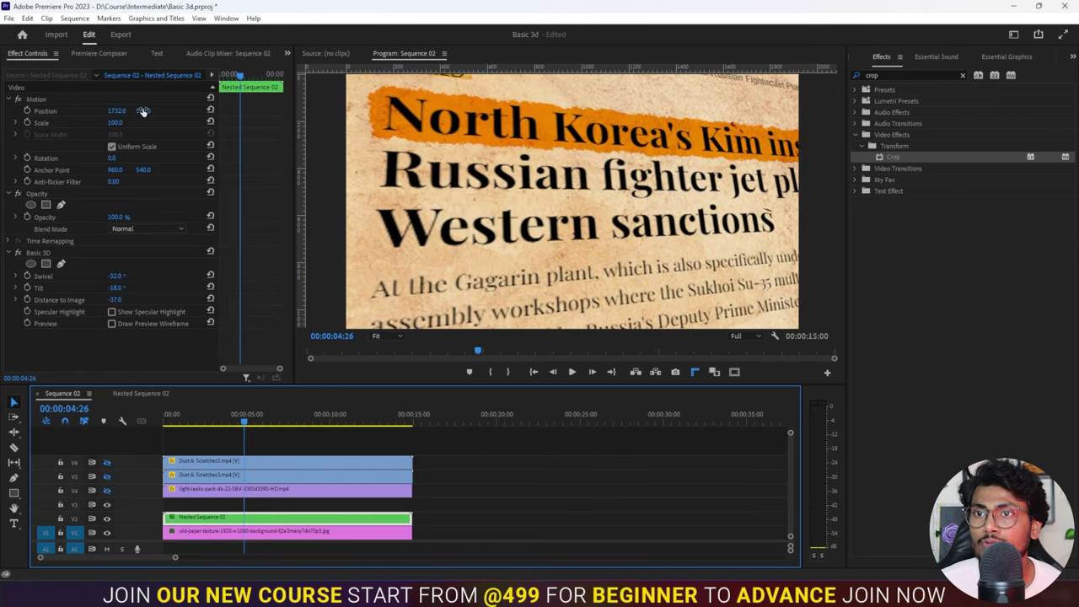
{"action": "left_click_drag", "start_coordinate": [143, 111], "coordinate": [216, 111]}
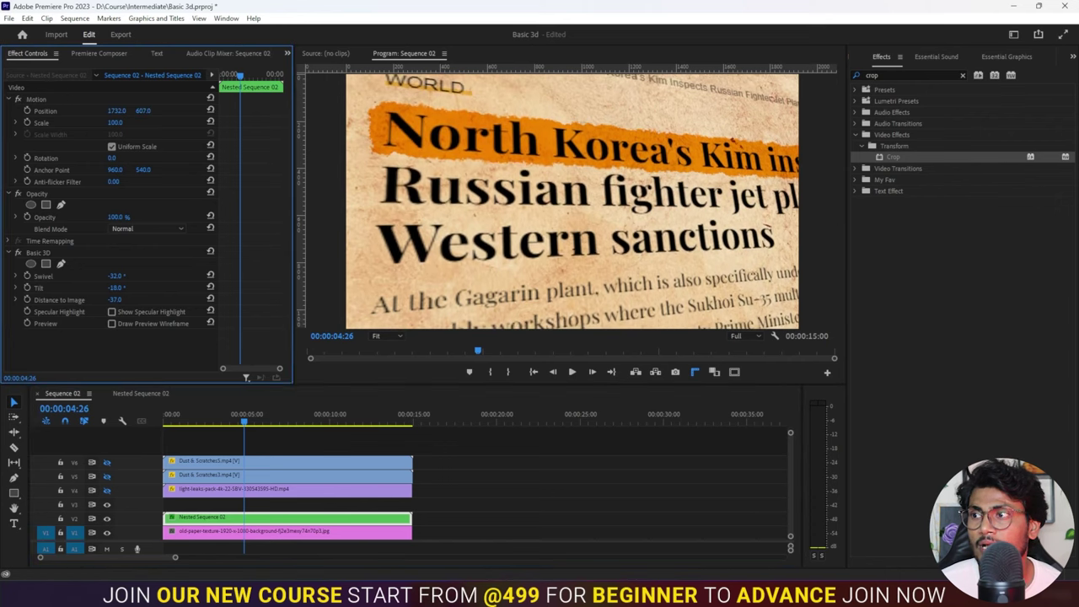
{"action": "mouse_move", "coordinate": [573, 202]}
{"action": "left_mouse_down"}
{"action": "mouse_move", "coordinate": [564, 197]}
{"action": "mouse_move", "coordinate": [587, 197]}
{"action": "left_mouse_up"}
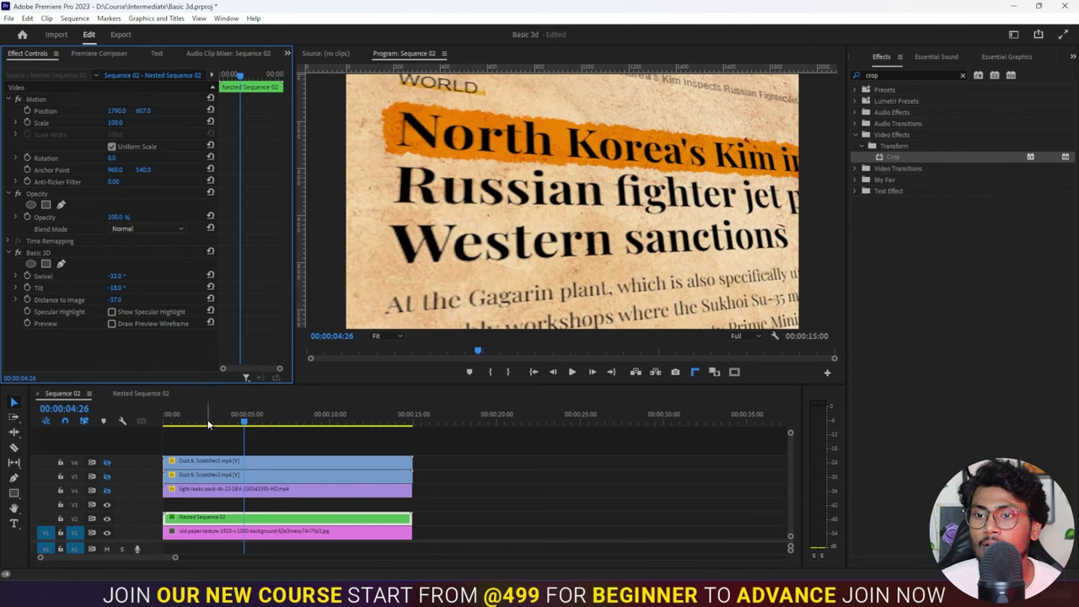
{"action": "left_click_drag", "start_coordinate": [208, 422], "coordinate": [144, 415]}
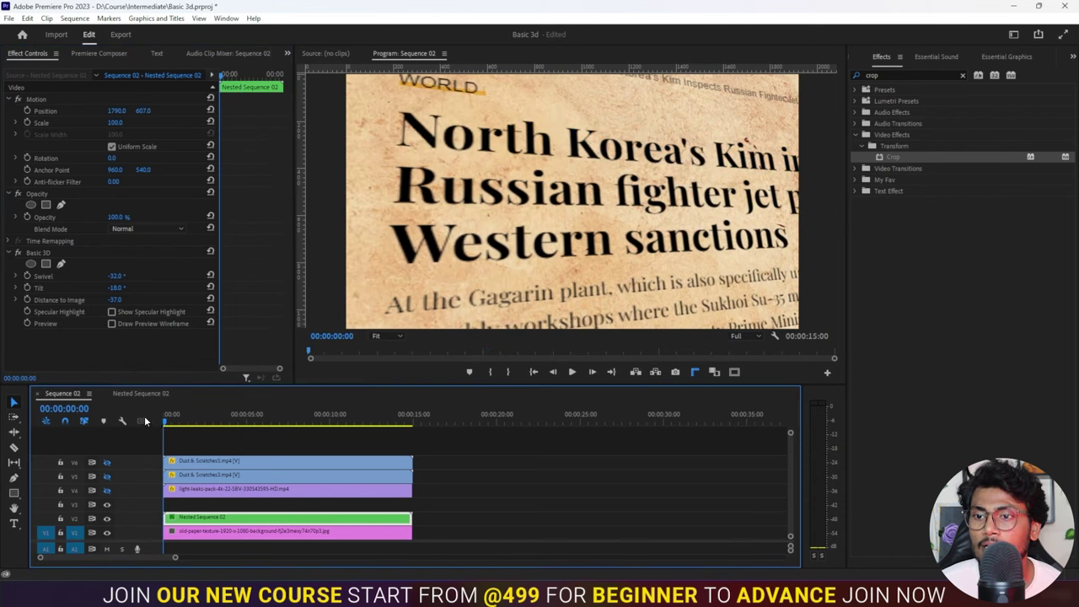
Step: Keyframe the headline Position from 1790 at 0s to 1296 at about 3 seconds
{"action": "left_click", "coordinate": [27, 111]}
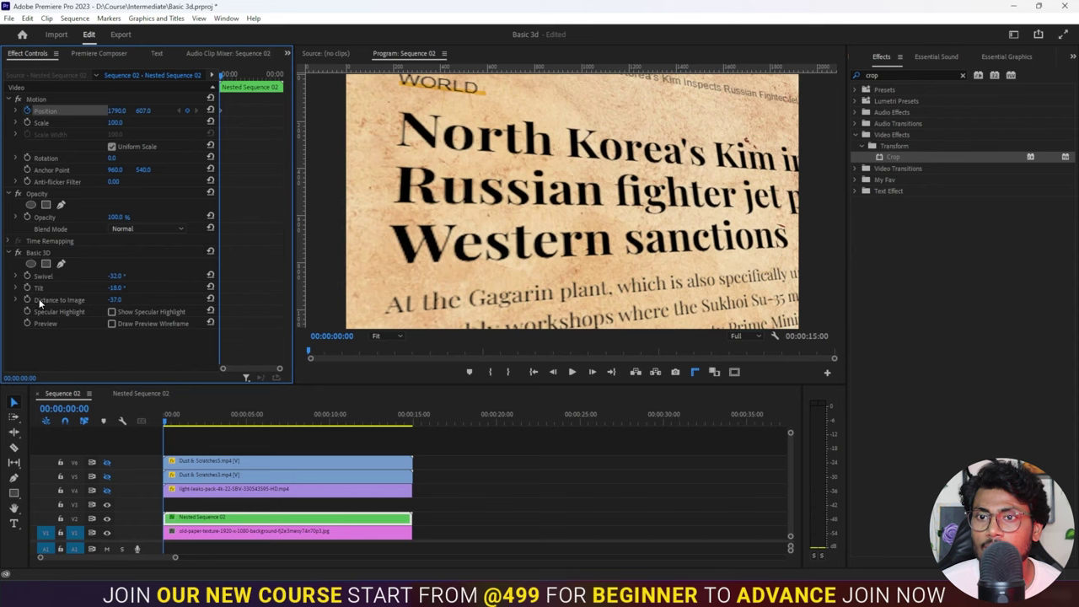
{"action": "left_click", "coordinate": [27, 122]}
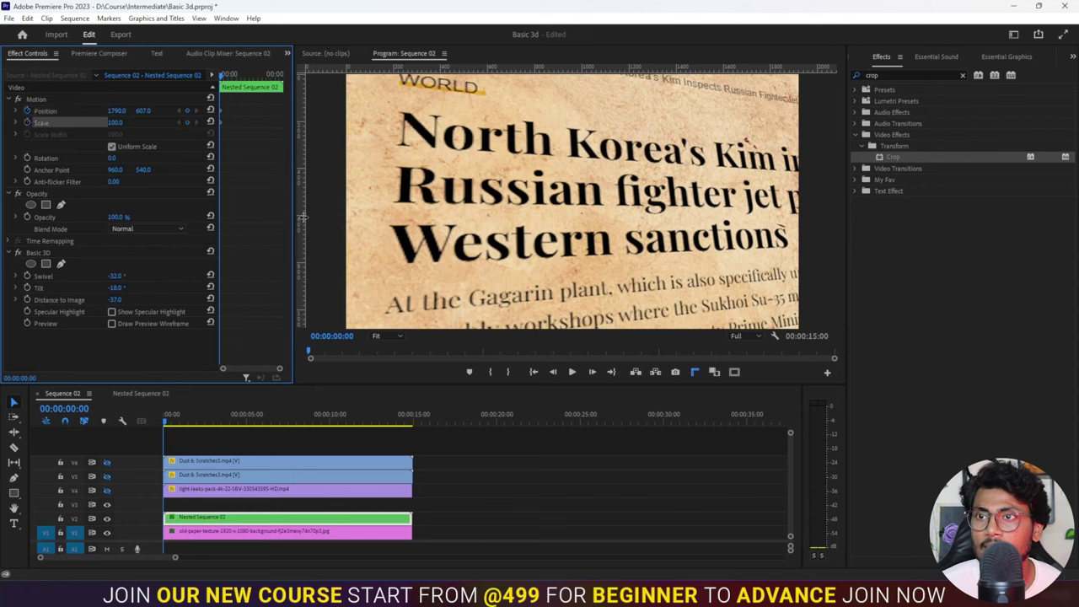
{"action": "left_click_drag", "start_coordinate": [225, 78], "coordinate": [242, 78]}
{"action": "mouse_move", "coordinate": [118, 111]}
{"action": "left_mouse_down"}
{"action": "mouse_move", "coordinate": [85, 110]}
{"action": "mouse_move", "coordinate": [101, 111]}
{"action": "left_mouse_up"}
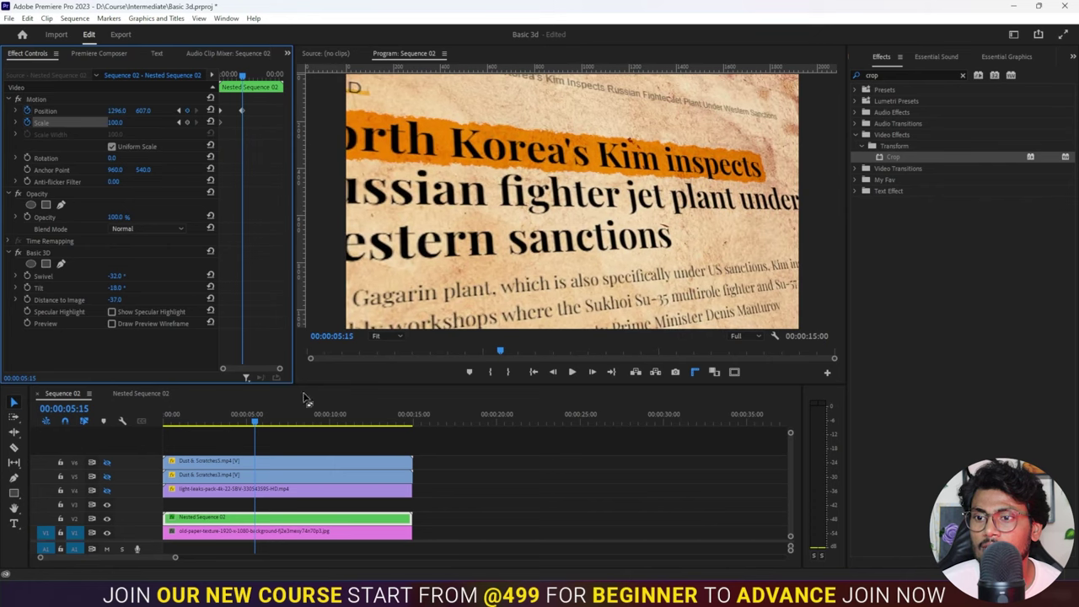
{"action": "left_click_drag", "start_coordinate": [254, 424], "coordinate": [214, 433]}
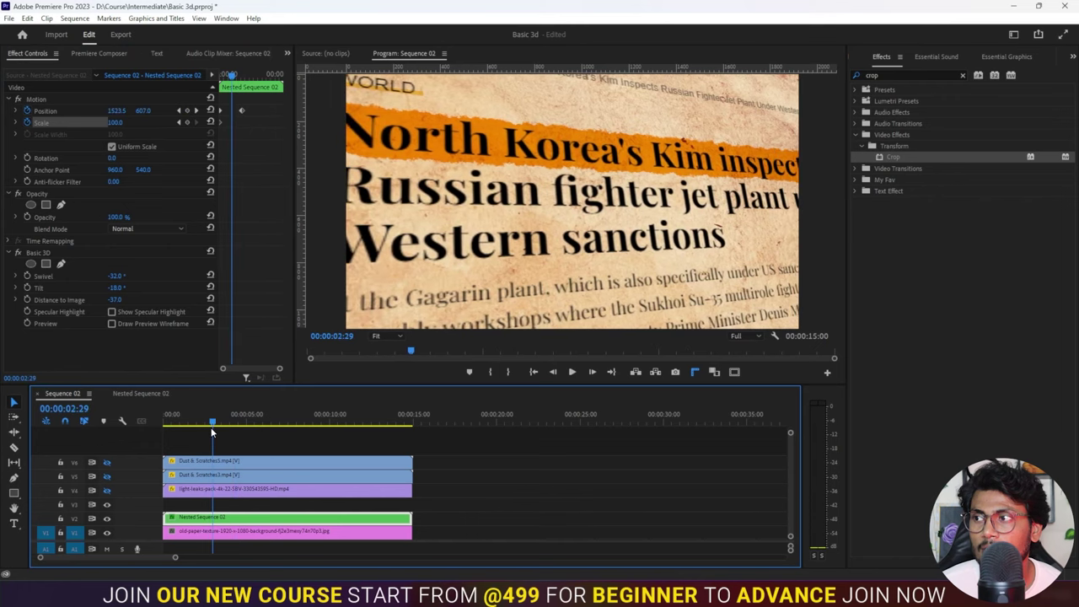
{"action": "left_click_drag", "start_coordinate": [243, 111], "coordinate": [233, 111]}
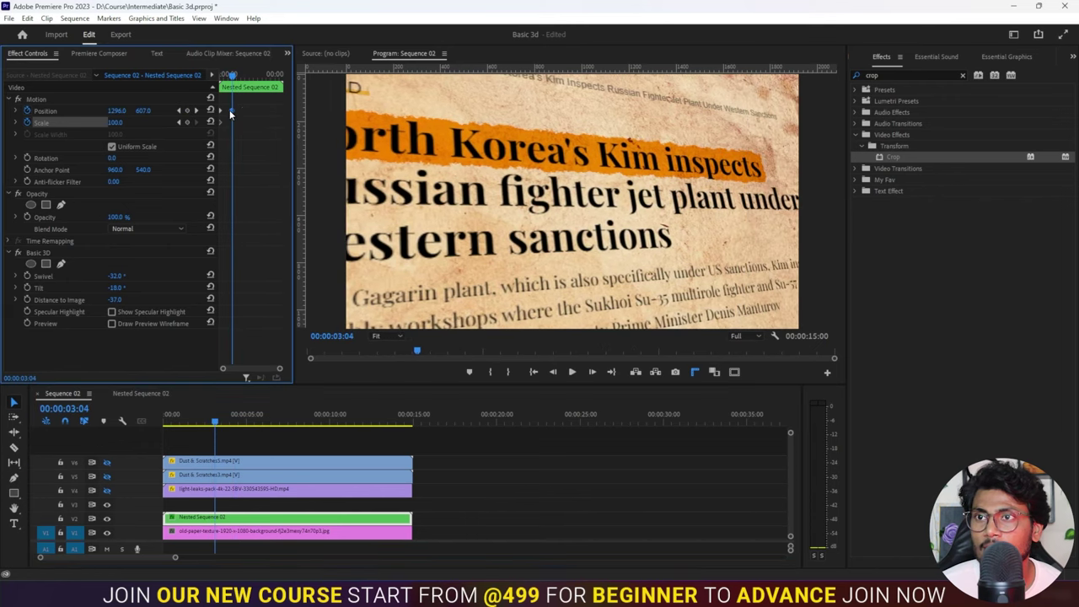
{"action": "left_click_drag", "start_coordinate": [233, 417], "coordinate": [162, 416]}
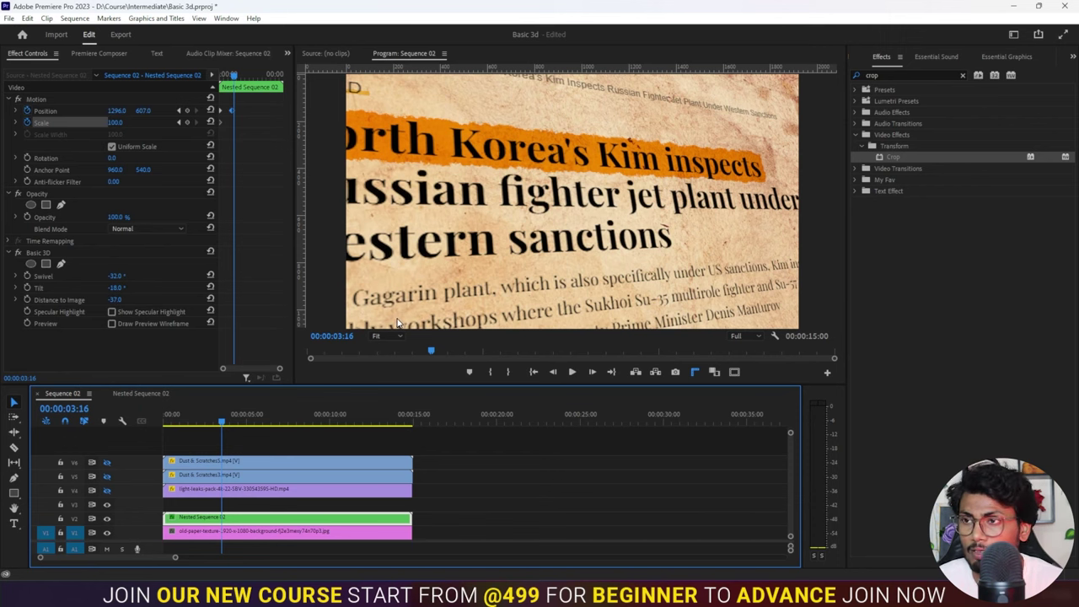
Step: Move the dust and light-leak overlay clips down one track and play back the animation
{"action": "left_click_drag", "start_coordinate": [312, 441], "coordinate": [264, 514]}
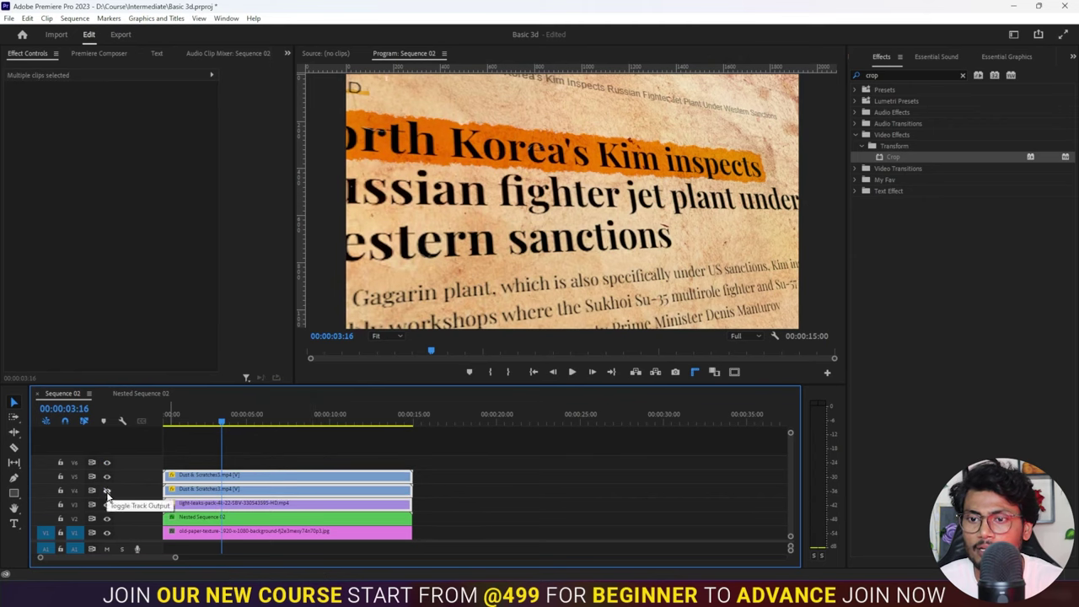
{"action": "left_click", "coordinate": [278, 455]}
{"action": "left_click_drag", "start_coordinate": [221, 427], "coordinate": [174, 421]}
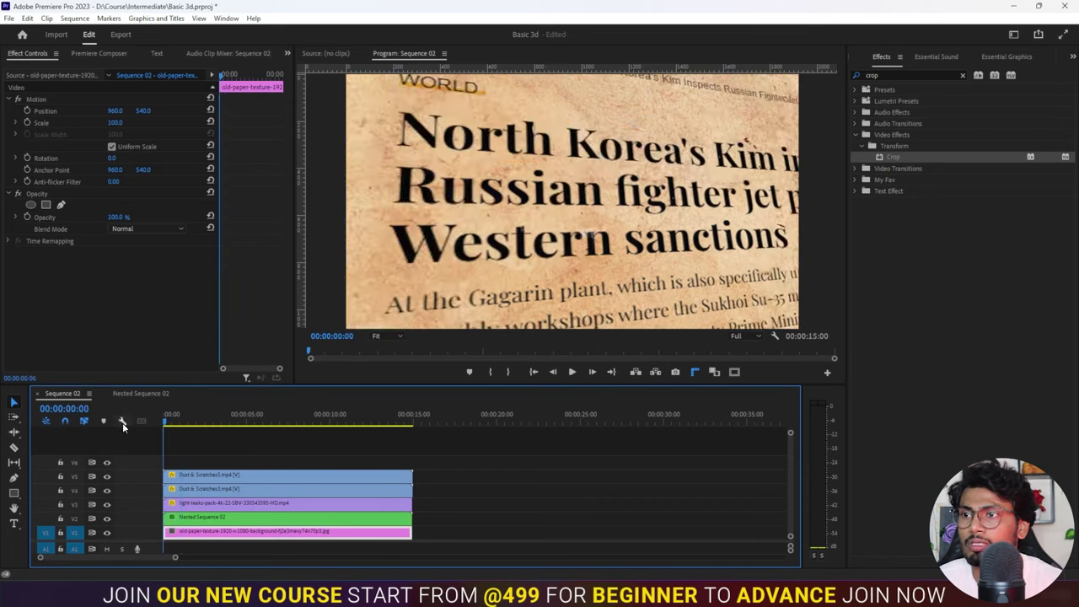
{"action": "key", "text": "space"}
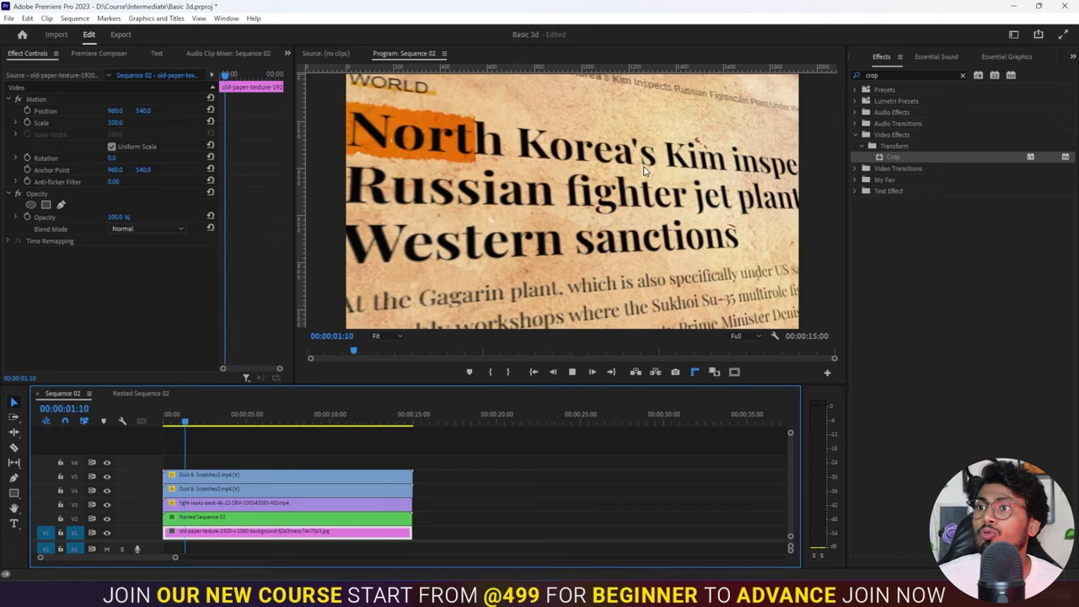
{"action": "key", "text": "space"}
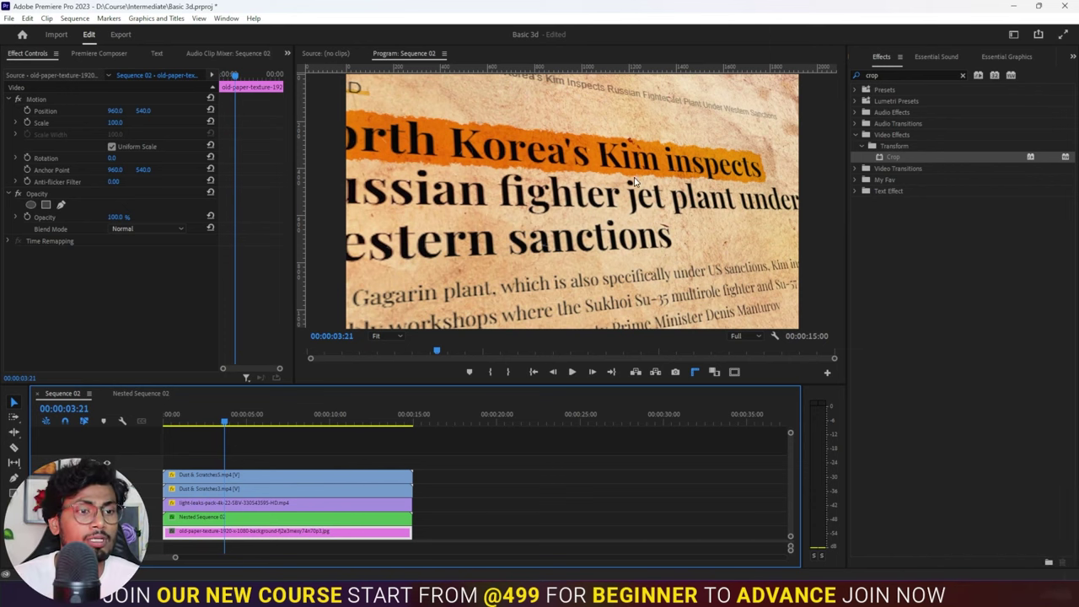
{"action": "left_click", "coordinate": [297, 449]}
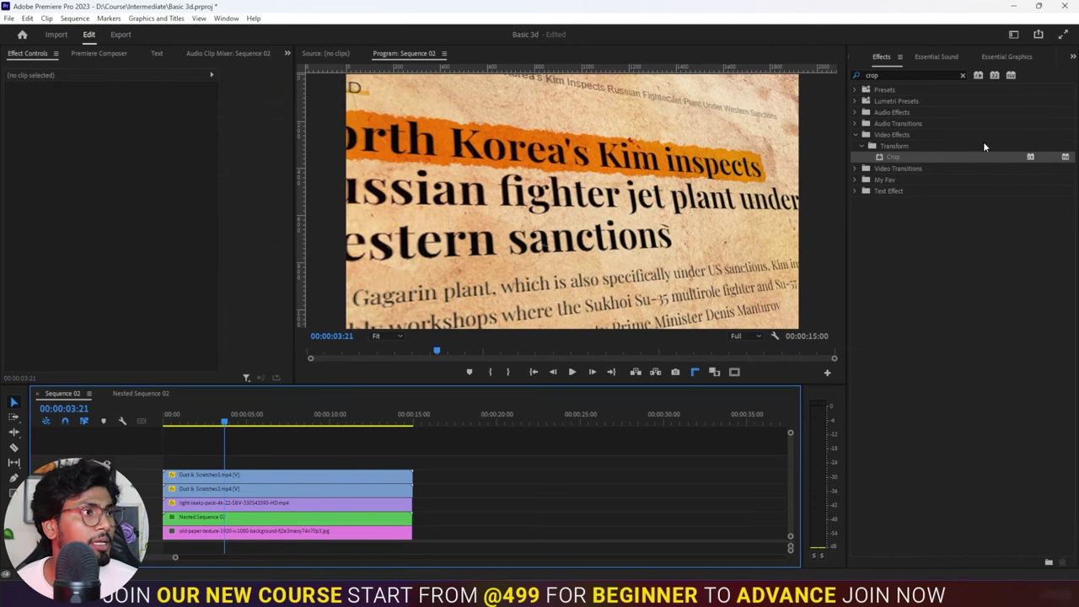
Step: Create a default black 1920x1080 Color Matte and place it on a new top track spanning the clips below
{"action": "left_click", "coordinate": [1073, 56]}
{"action": "left_click", "coordinate": [1064, 74]}
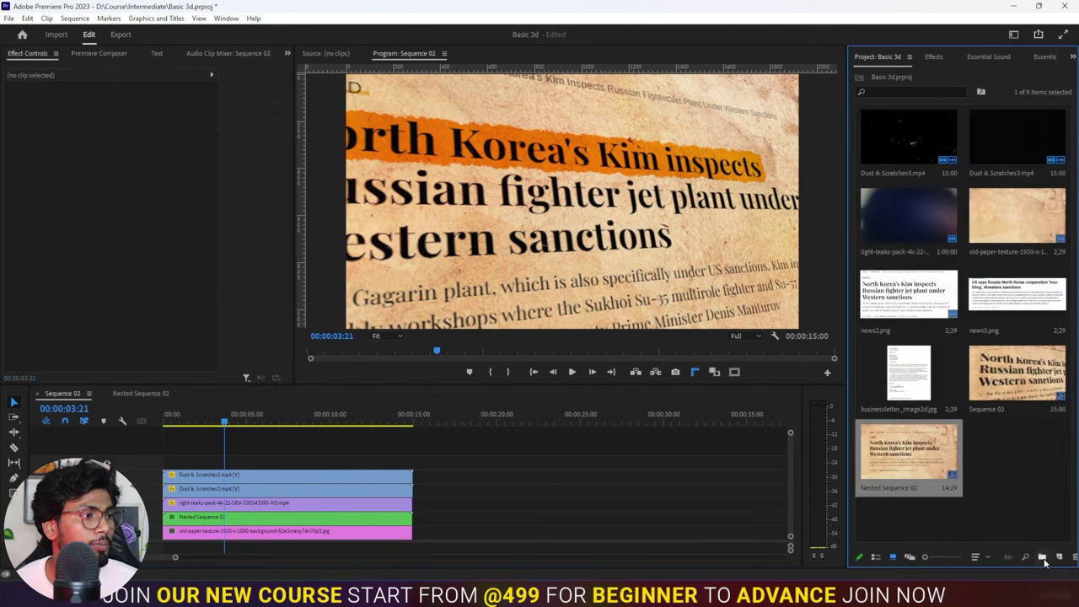
{"action": "left_click", "coordinate": [1058, 557]}
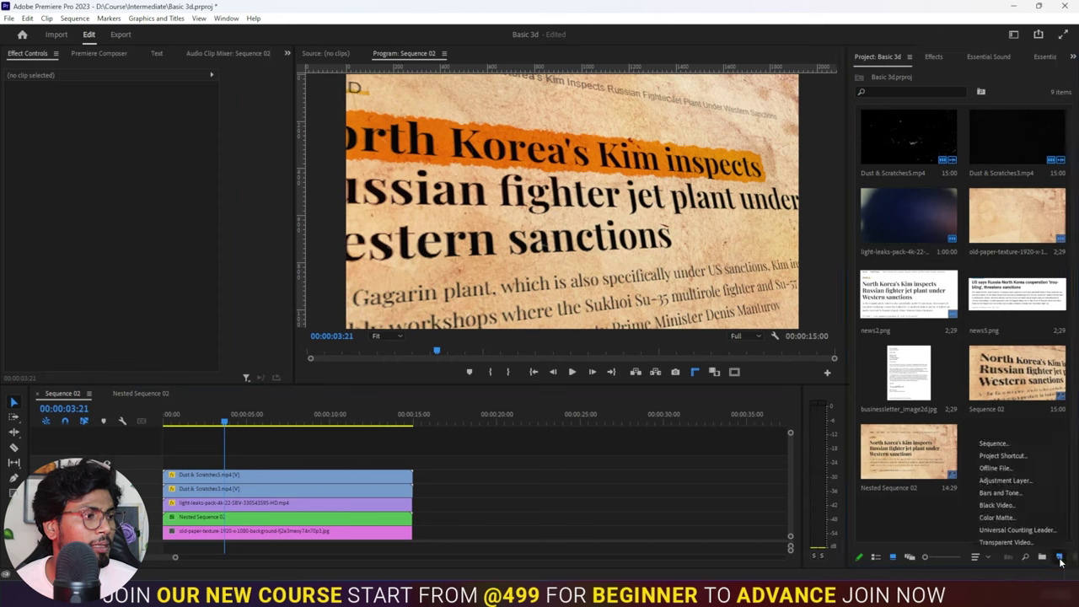
{"action": "left_click", "coordinate": [1007, 517]}
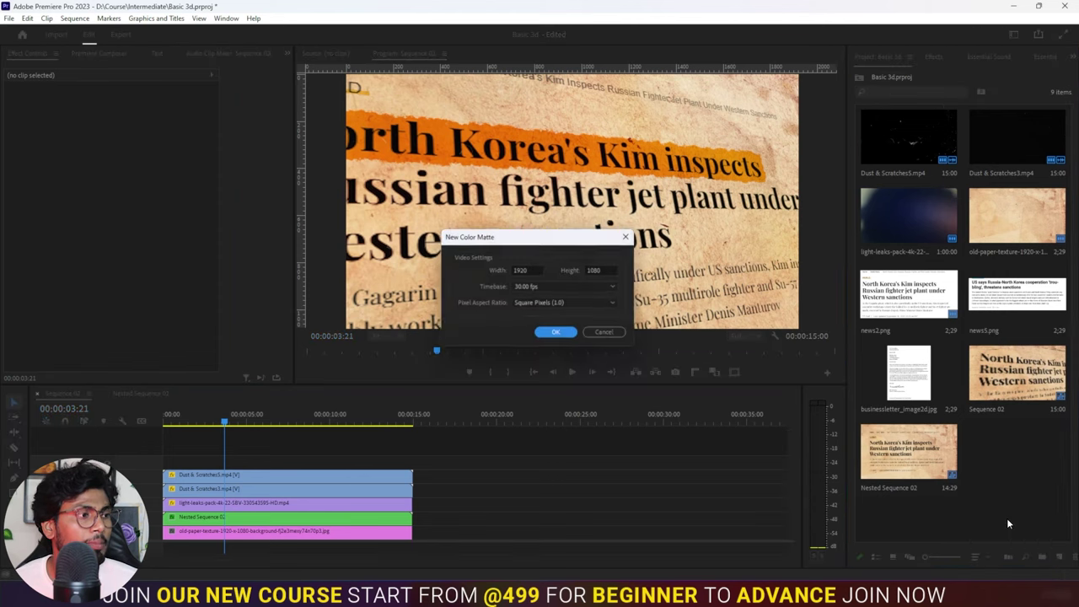
{"action": "left_click", "coordinate": [554, 335]}
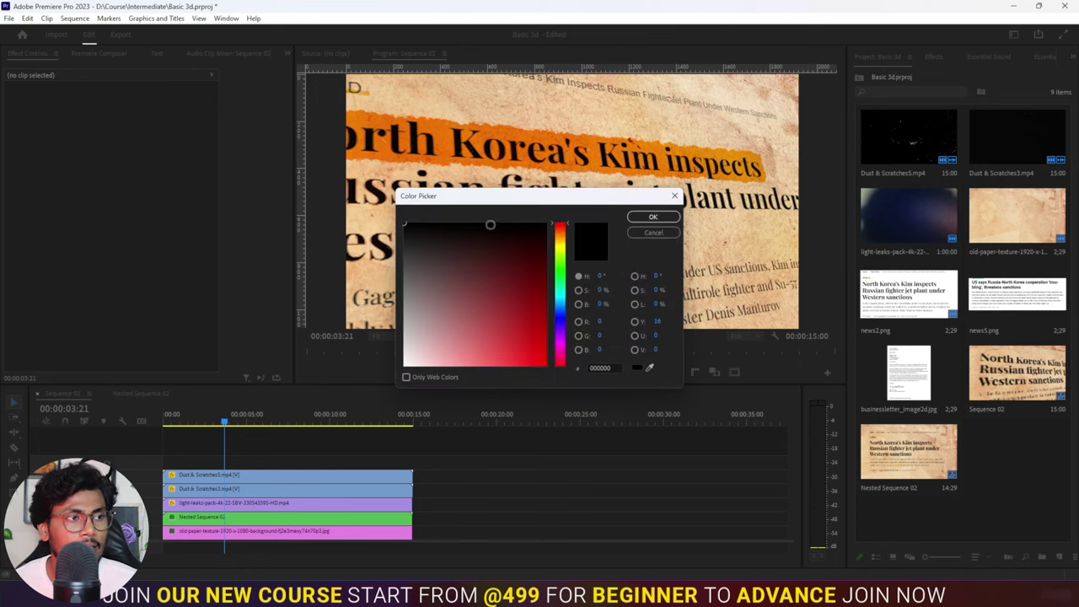
{"action": "left_click", "coordinate": [651, 217]}
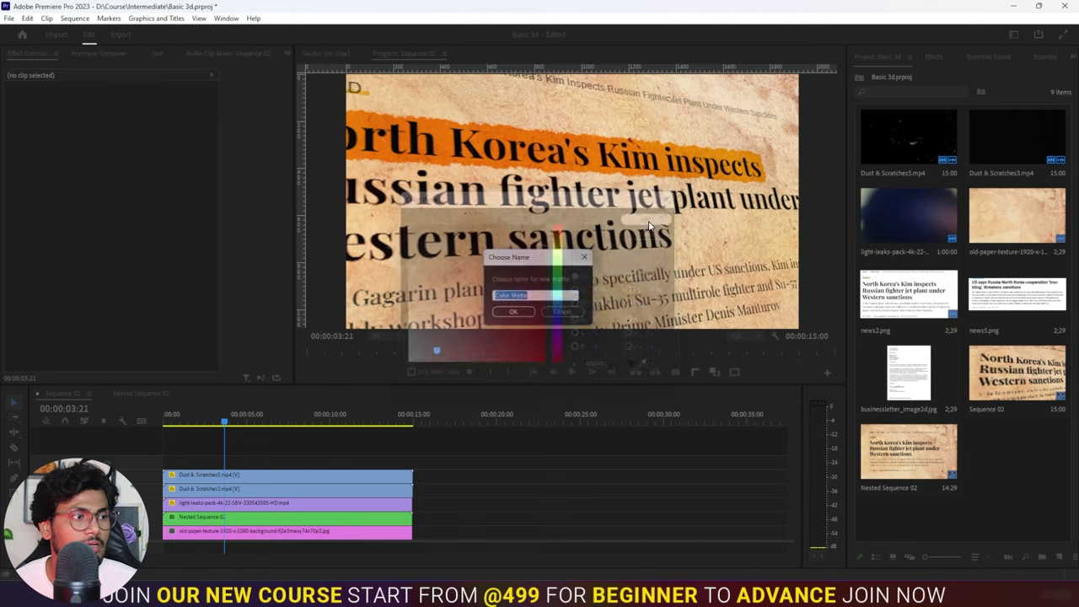
{"action": "left_click", "coordinate": [512, 316]}
{"action": "left_click_drag", "start_coordinate": [1010, 464], "coordinate": [195, 473]}
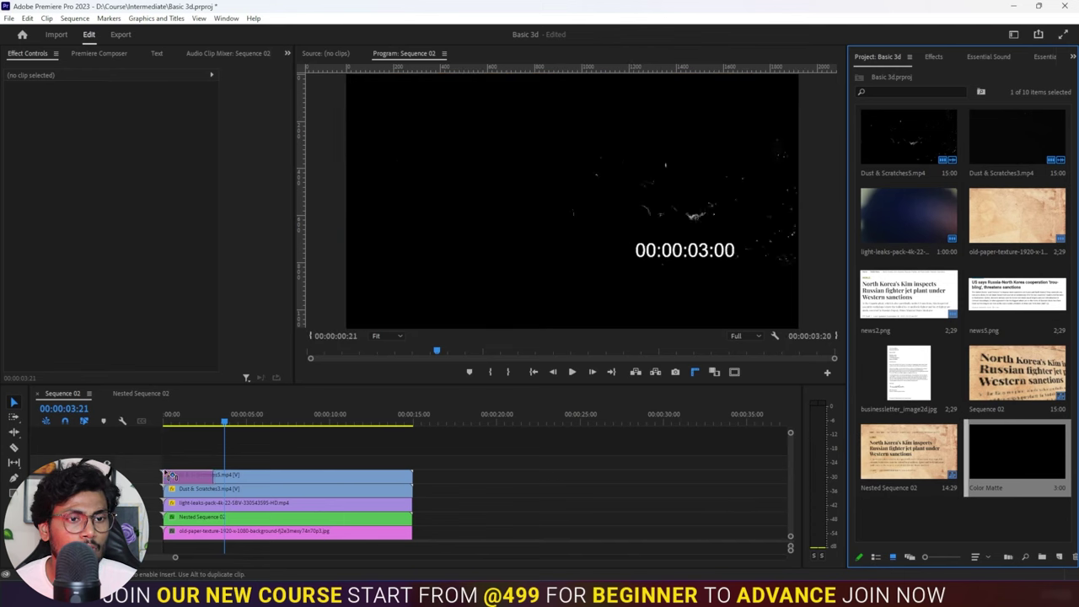
{"action": "left_click_drag", "start_coordinate": [209, 462], "coordinate": [412, 462]}
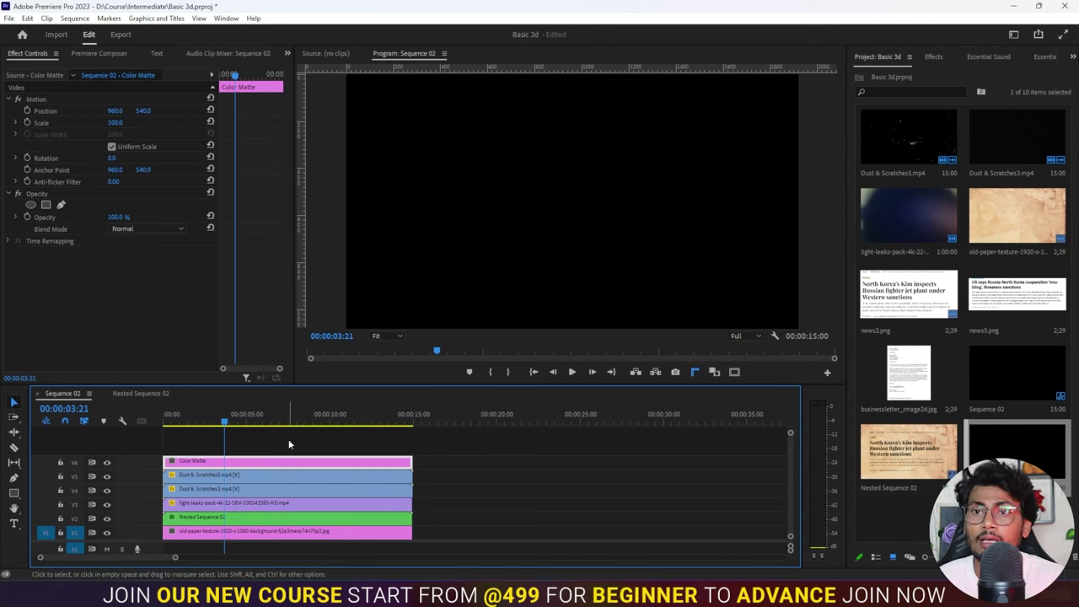
Step: Add an ellipse mask to the Color Matte, stretch it to frame the headline, and invert it
{"action": "left_click", "coordinate": [39, 192]}
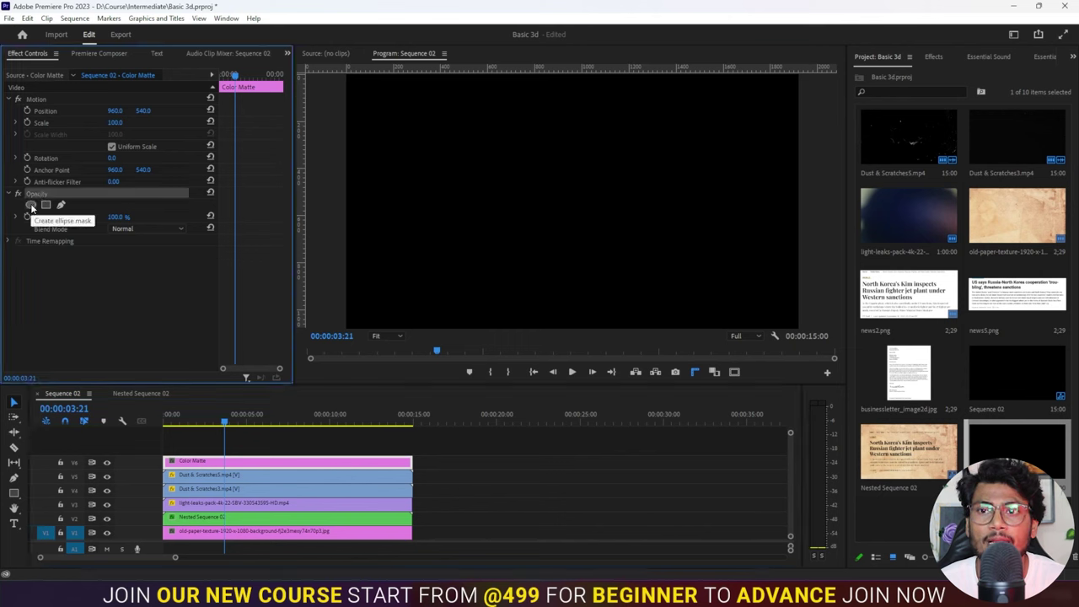
{"action": "left_click", "coordinate": [32, 205]}
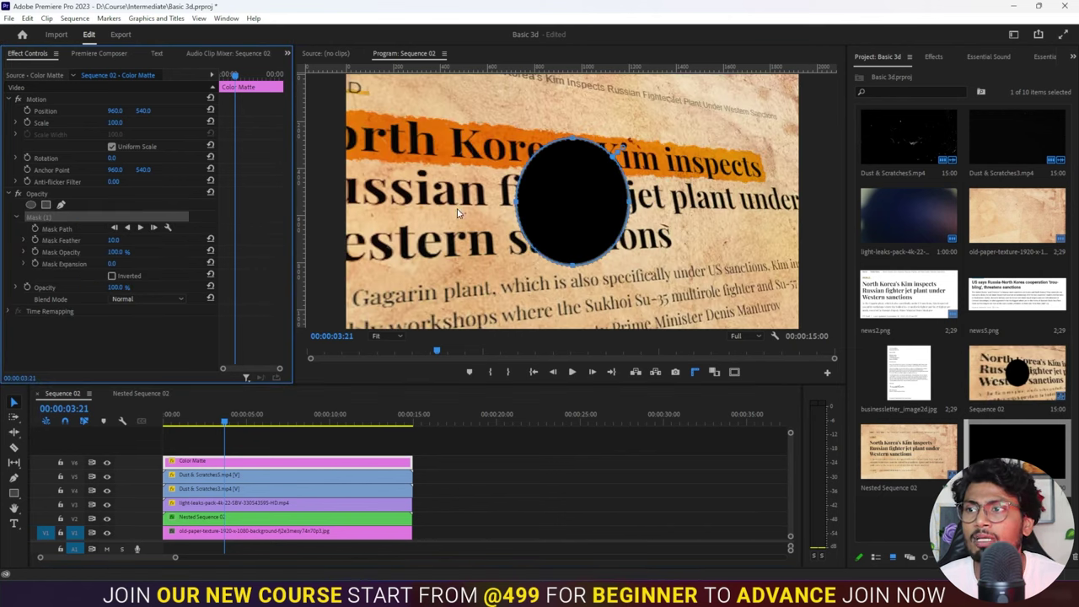
{"action": "left_click_drag", "start_coordinate": [517, 204], "coordinate": [382, 204]}
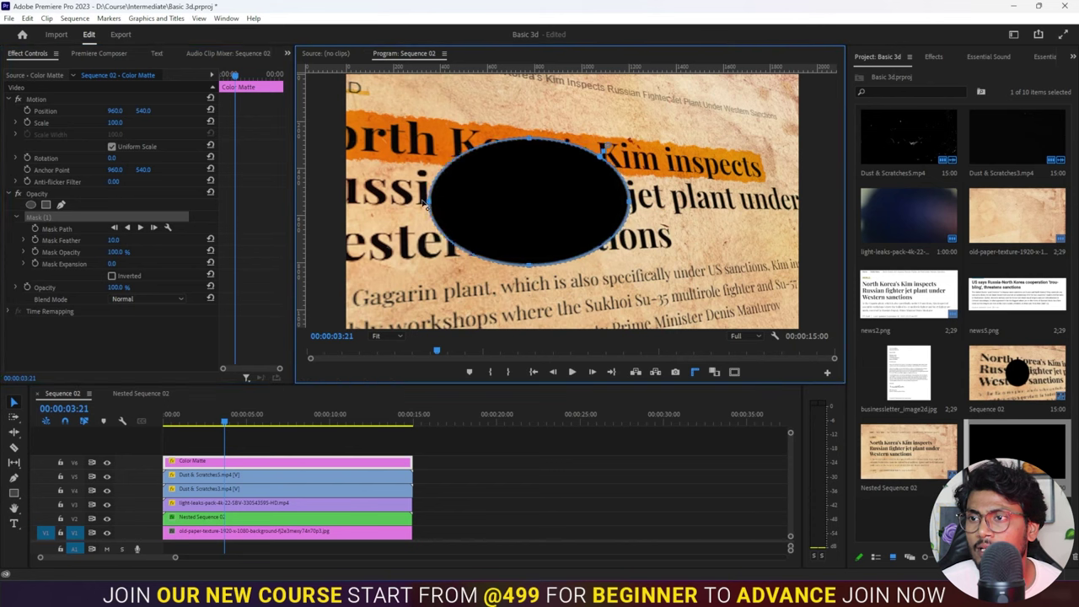
{"action": "left_click_drag", "start_coordinate": [631, 207], "coordinate": [770, 208]}
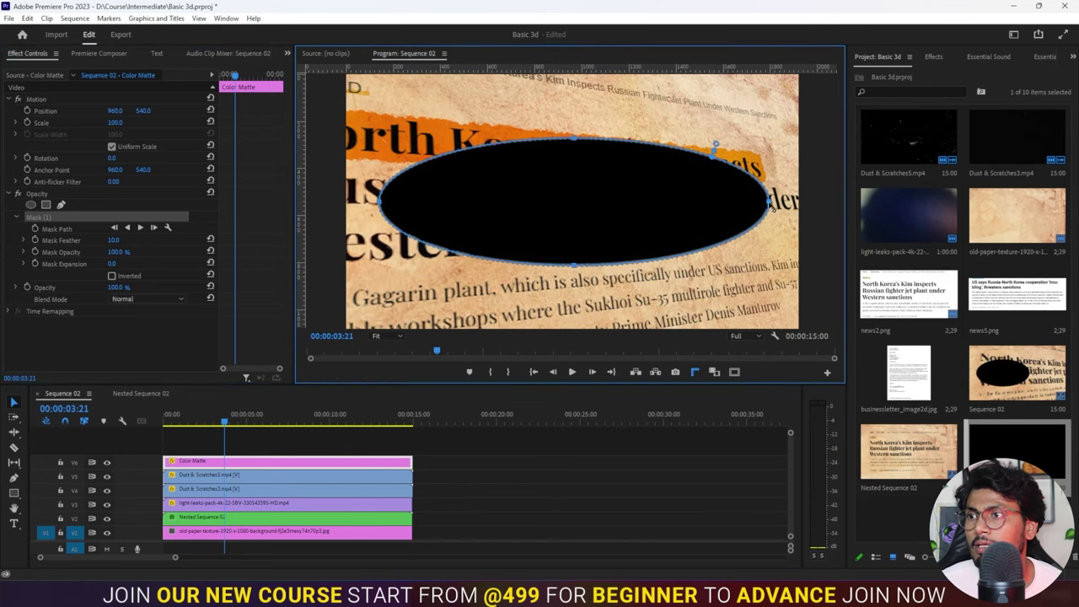
{"action": "left_click_drag", "start_coordinate": [576, 143], "coordinate": [576, 97]}
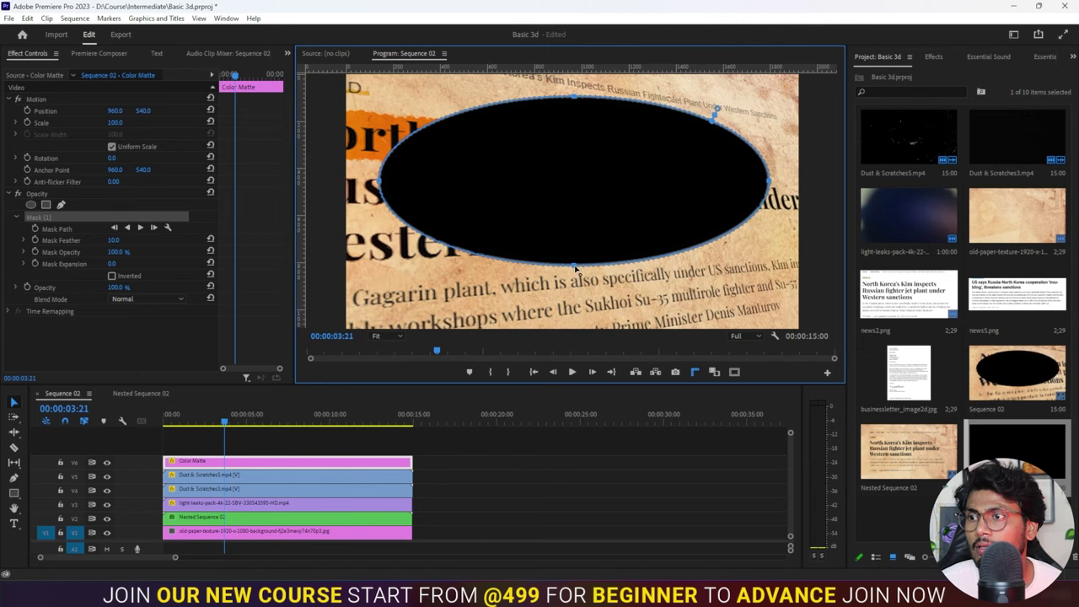
{"action": "left_click_drag", "start_coordinate": [576, 268], "coordinate": [578, 312]}
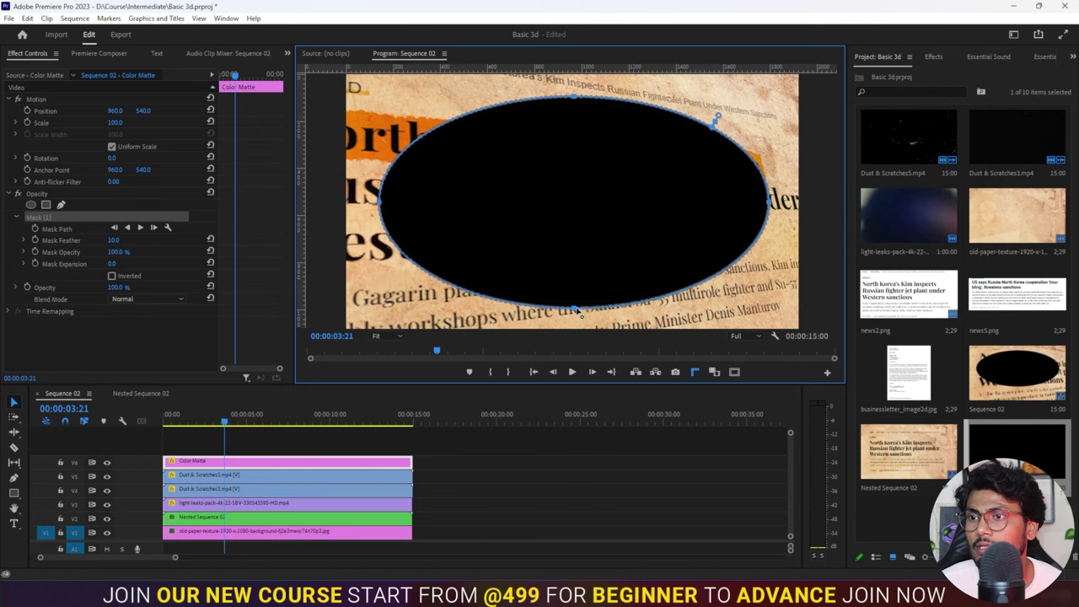
{"action": "left_click_drag", "start_coordinate": [379, 206], "coordinate": [374, 203]}
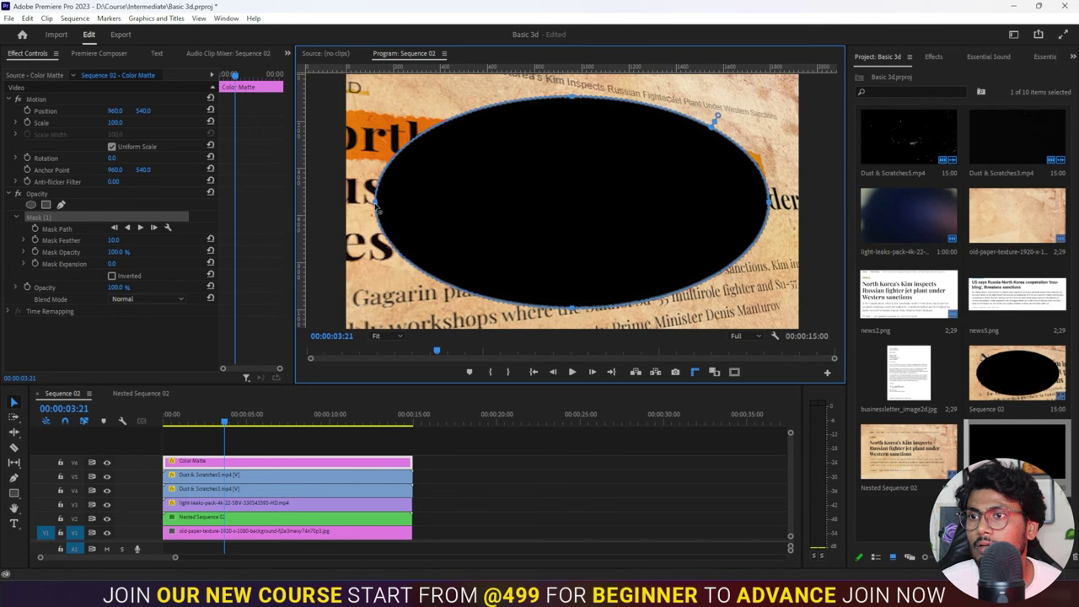
{"action": "left_click_drag", "start_coordinate": [774, 209], "coordinate": [776, 206]}
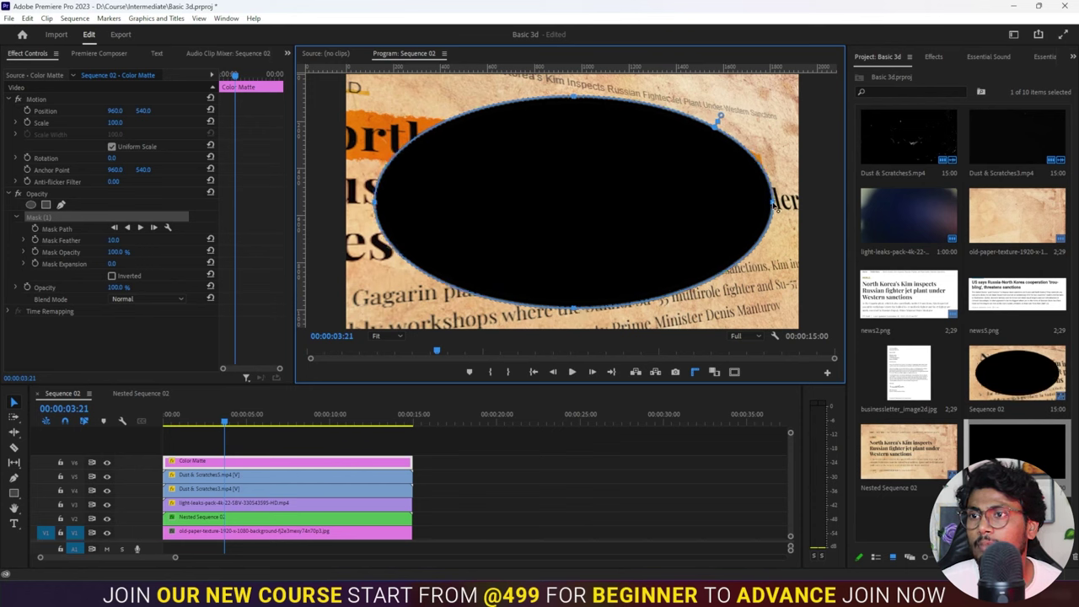
{"action": "left_click", "coordinate": [112, 276]}
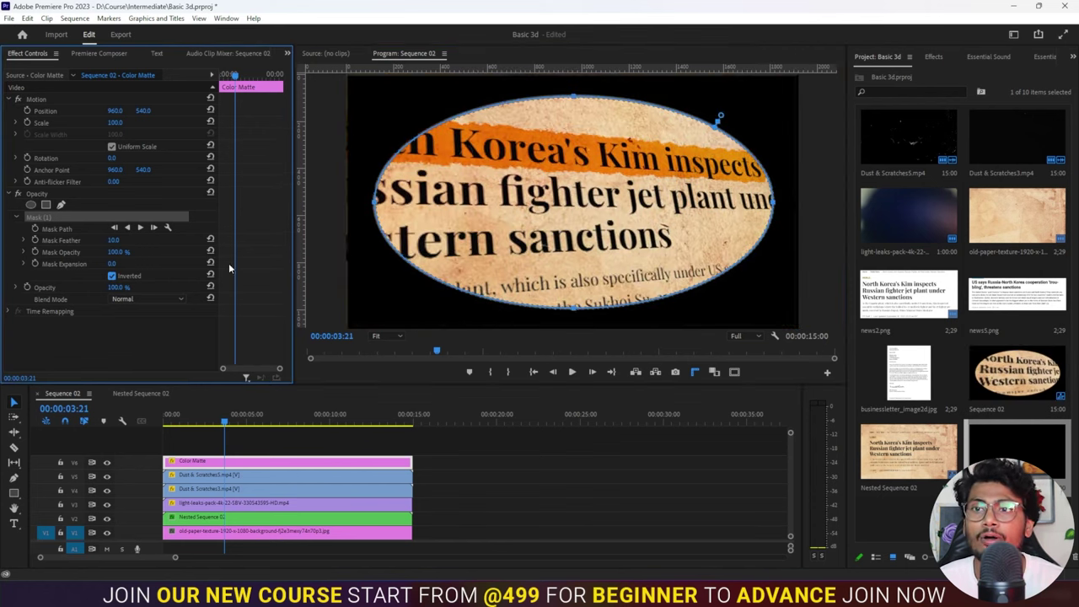
Step: Raise the Color Matte mask feather to 222 and set the matte opacity to 70%
{"action": "left_click_drag", "start_coordinate": [111, 242], "coordinate": [172, 242]}
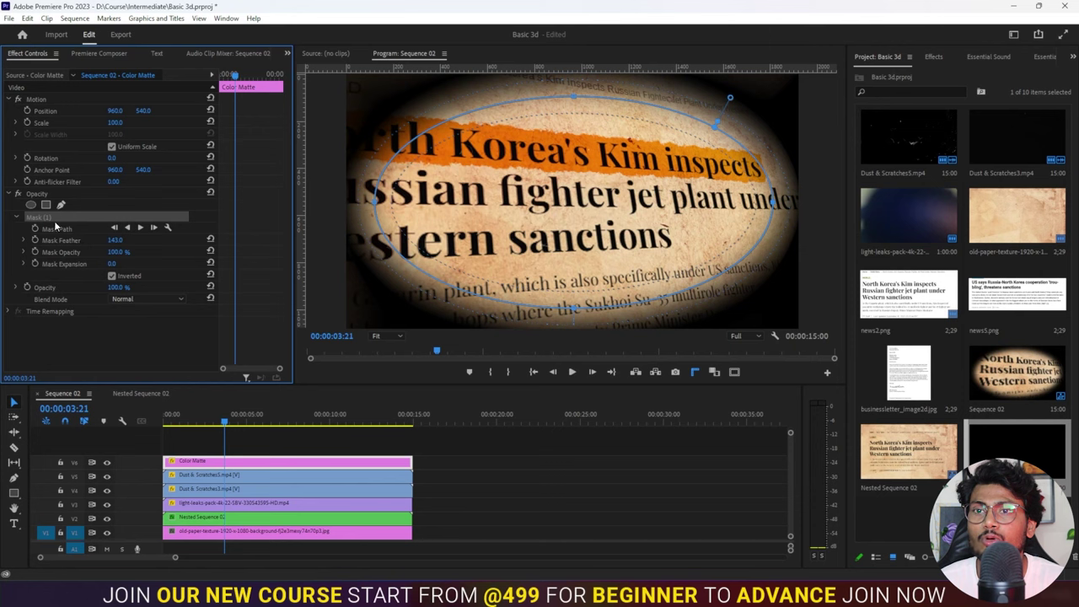
{"action": "left_click_drag", "start_coordinate": [114, 289], "coordinate": [133, 298]}
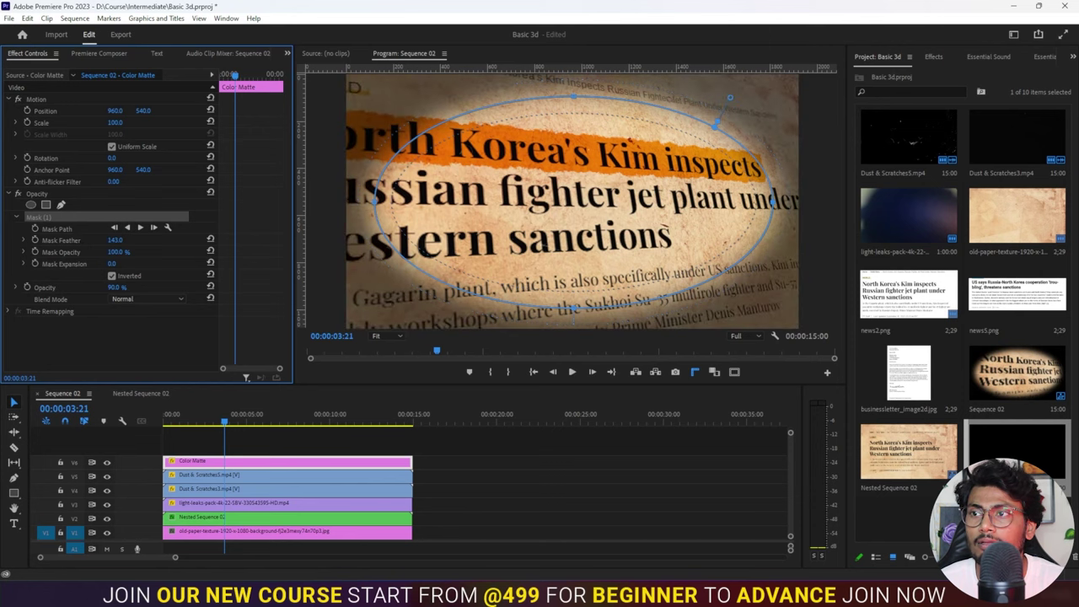
{"action": "type", "text": "70"}
{"action": "key", "text": "Return"}
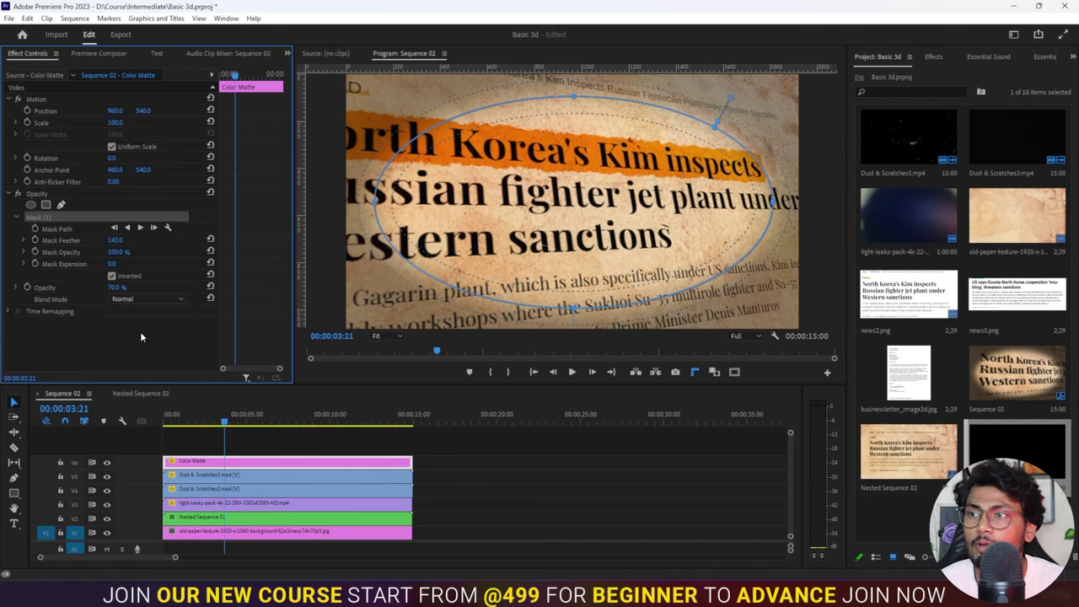
Step: Deselect the mask and clips, then play the sequence to preview the softened vignette
{"action": "left_click", "coordinate": [141, 337]}
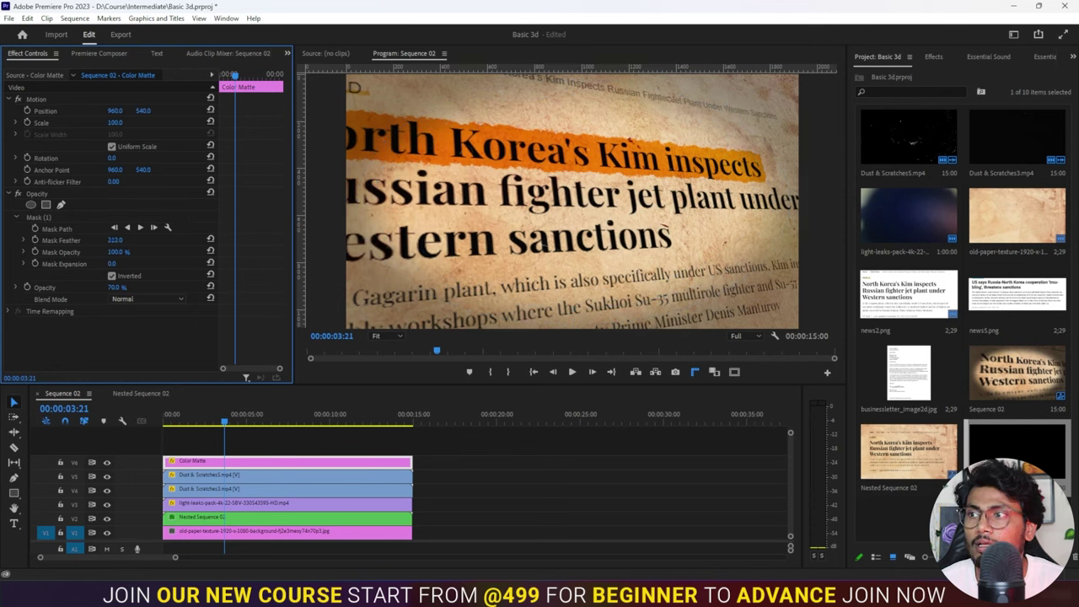
{"action": "left_click", "coordinate": [526, 474]}
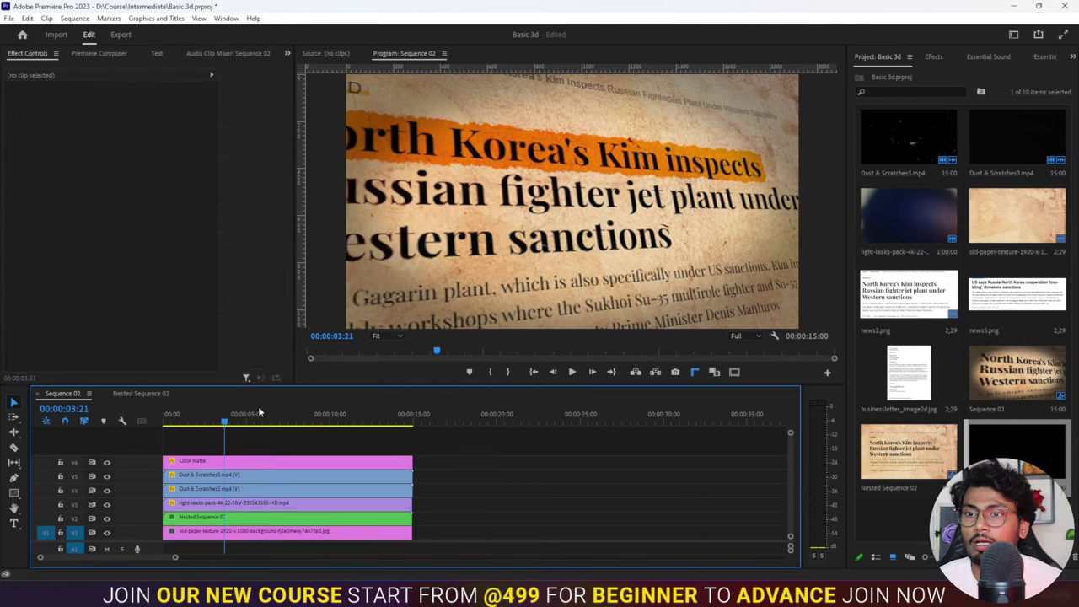
{"action": "left_click", "coordinate": [193, 419]}
{"action": "key", "text": "space"}
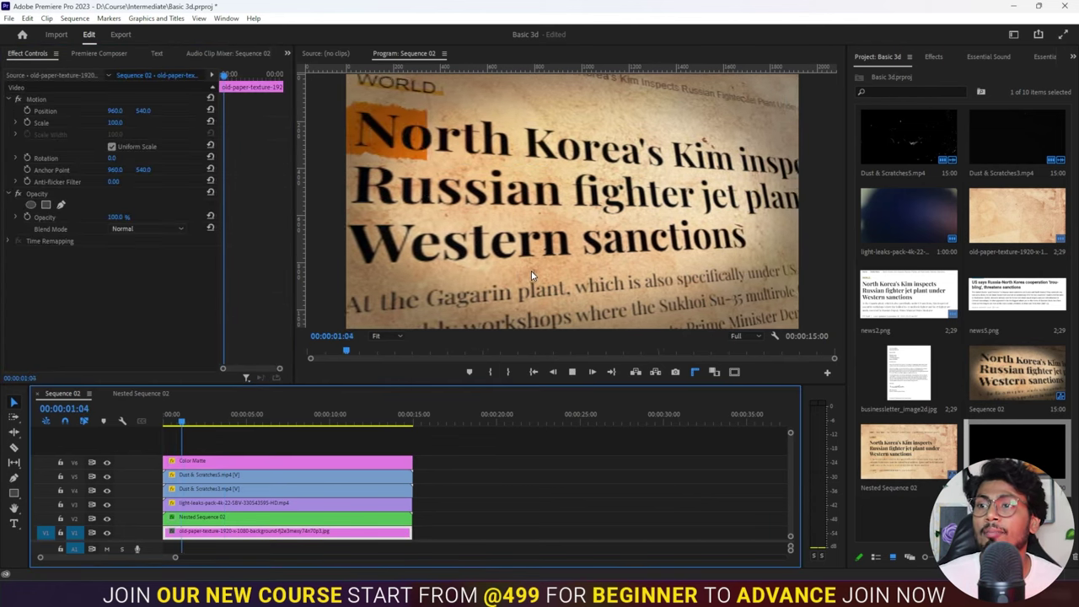
Step: Create a new Adjustment Layer and place it on track V7 above the Color Matte
{"action": "key", "text": "space"}
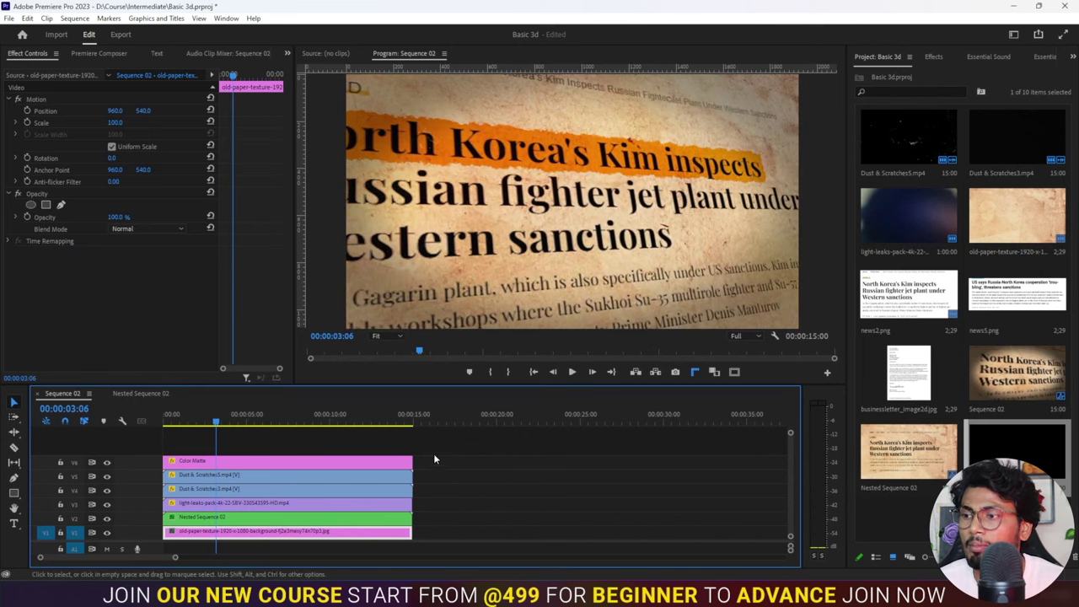
{"action": "left_click", "coordinate": [530, 466]}
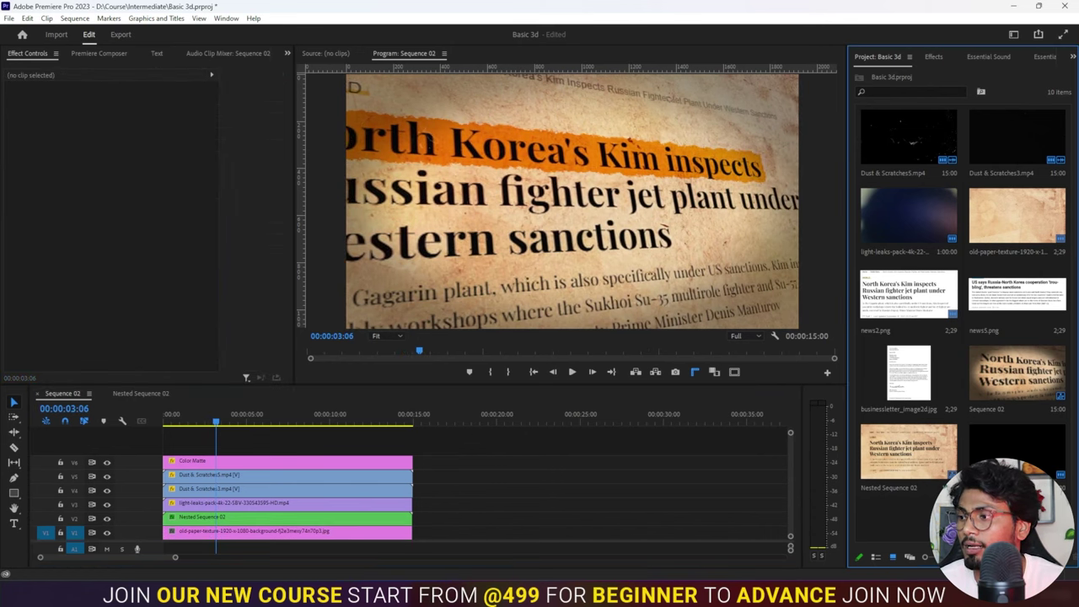
{"action": "right_click", "coordinate": [971, 437]}
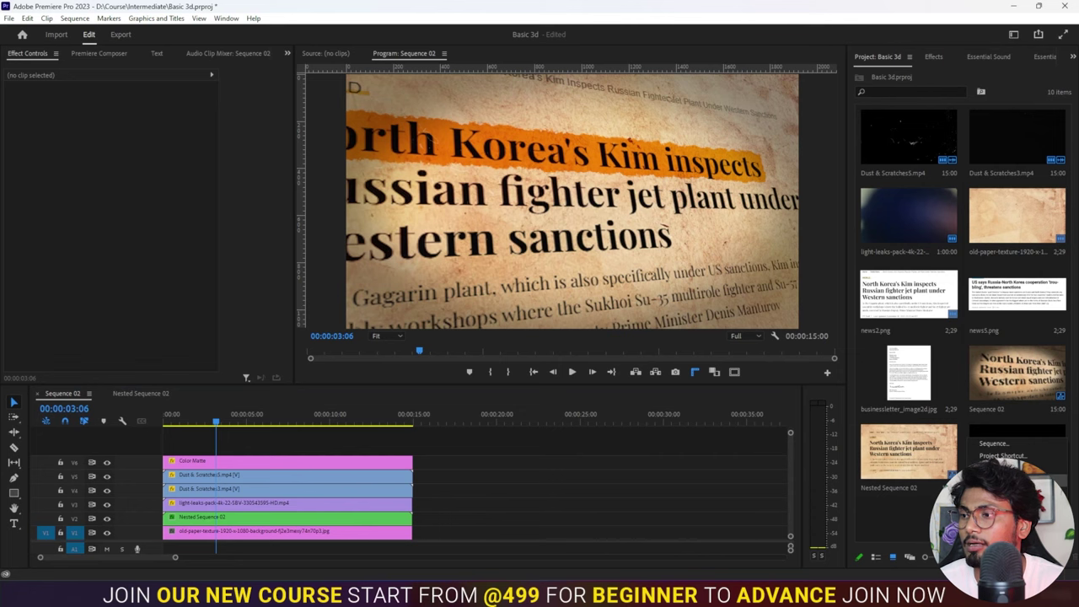
{"action": "left_click", "coordinate": [1003, 480]}
{"action": "left_click", "coordinate": [561, 337]}
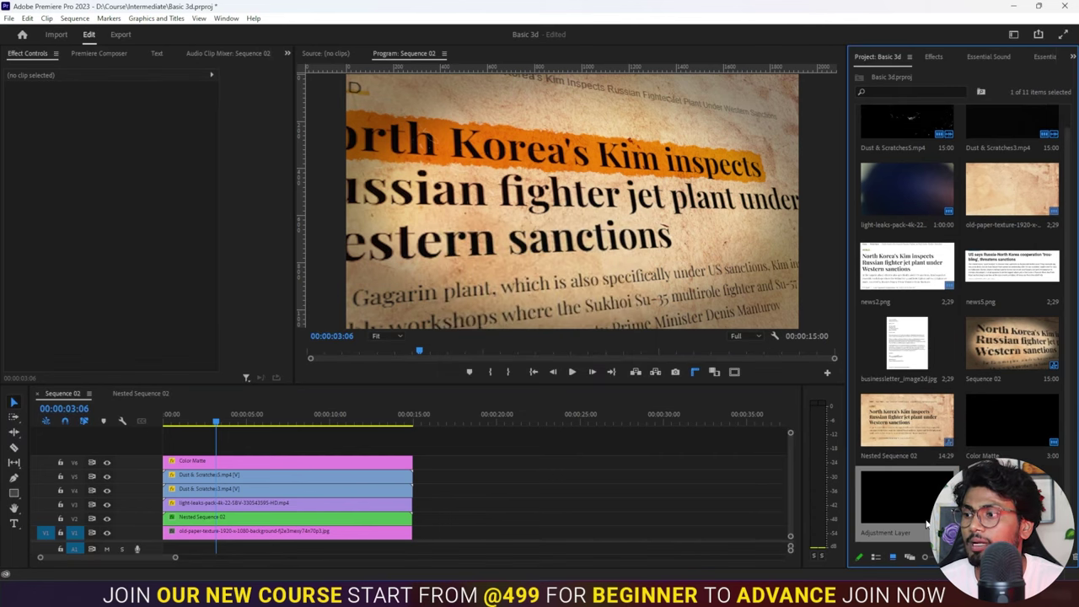
{"action": "mouse_move", "coordinate": [259, 426]}
{"action": "left_mouse_down"}
{"action": "mouse_move", "coordinate": [178, 450]}
{"action": "mouse_move", "coordinate": [413, 448]}
{"action": "left_mouse_up"}
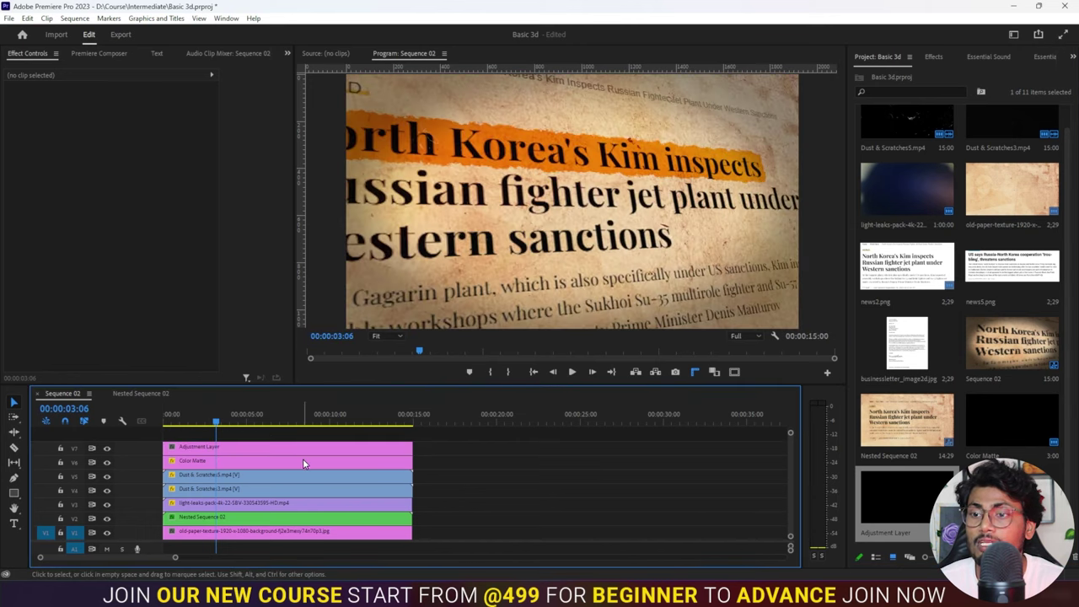
Step: Select the Color Matte's Mask (1) for copying, then select the Adjustment Layer clip
{"action": "left_click", "coordinate": [305, 463]}
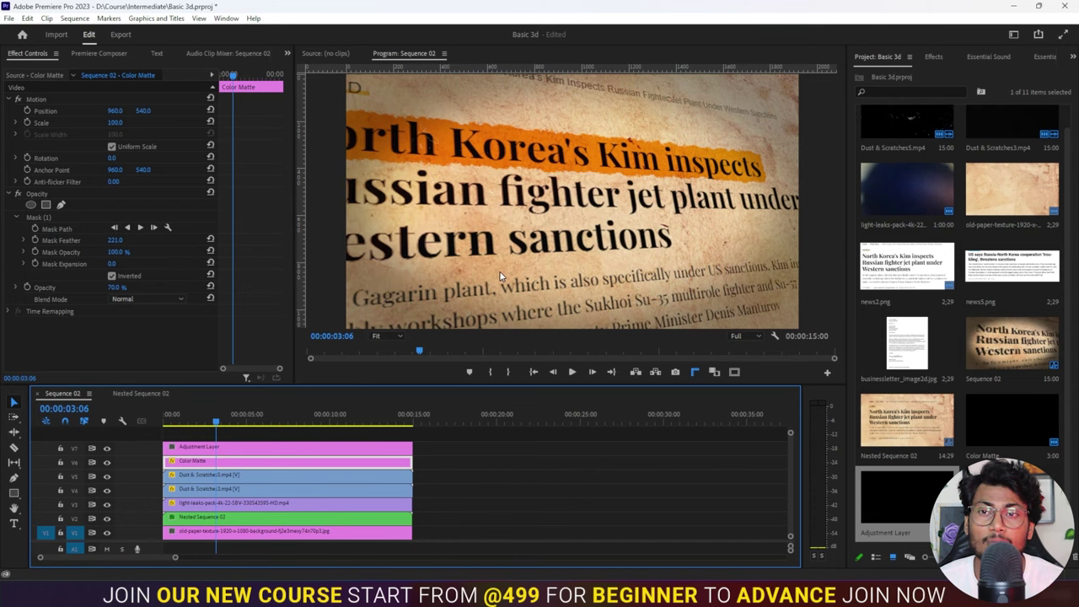
{"action": "left_click", "coordinate": [47, 218]}
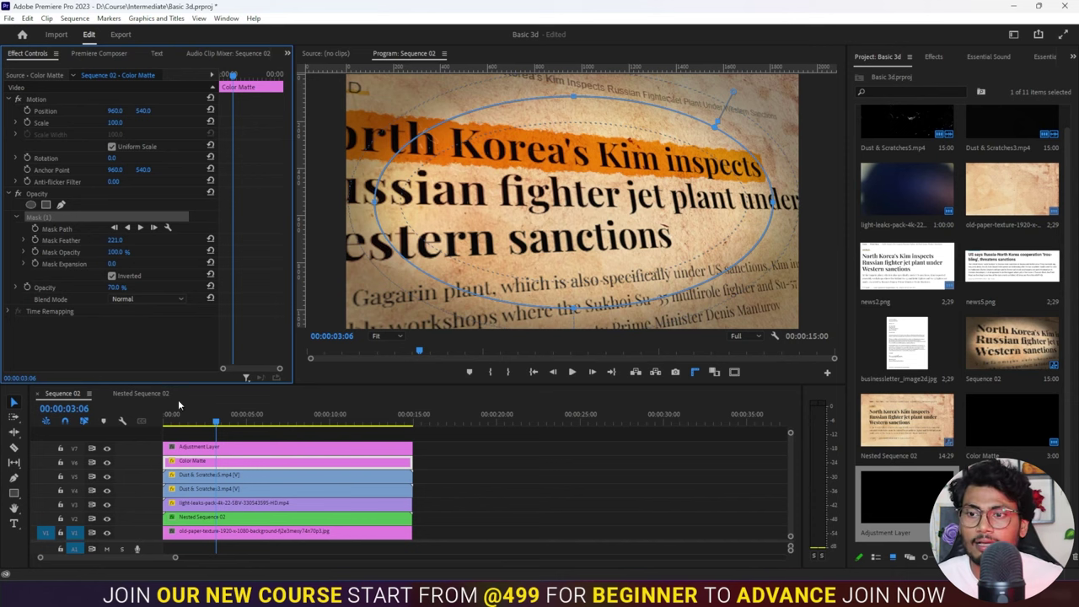
{"action": "left_click", "coordinate": [203, 447]}
Step: Paste the inverted oval mask onto the Adjustment Layer and apply Gaussian Blur to it
{"action": "left_click", "coordinate": [36, 195]}
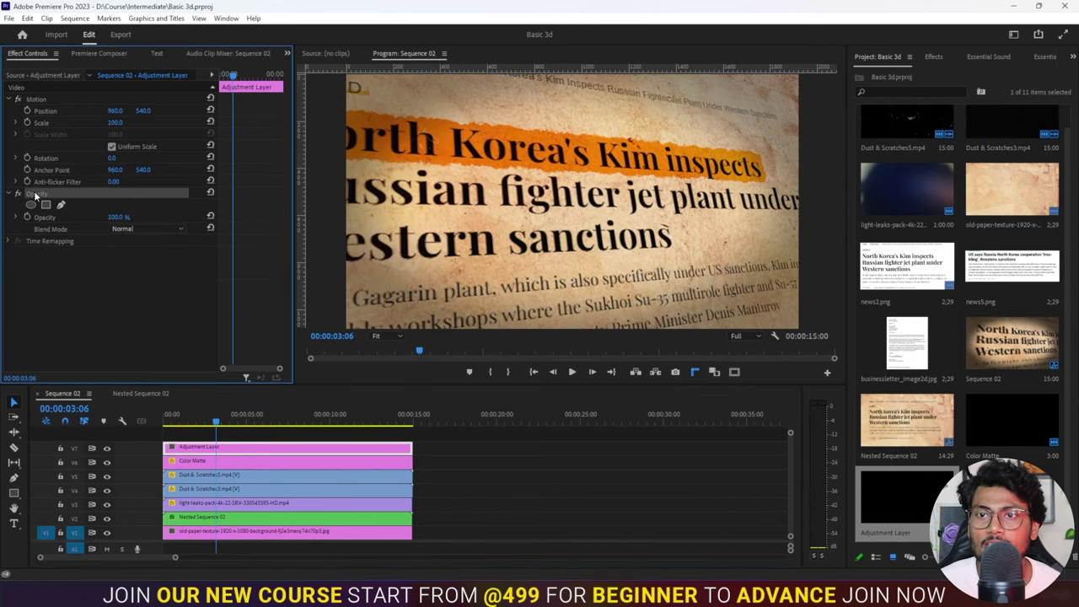
{"action": "key", "text": "ctrl+v"}
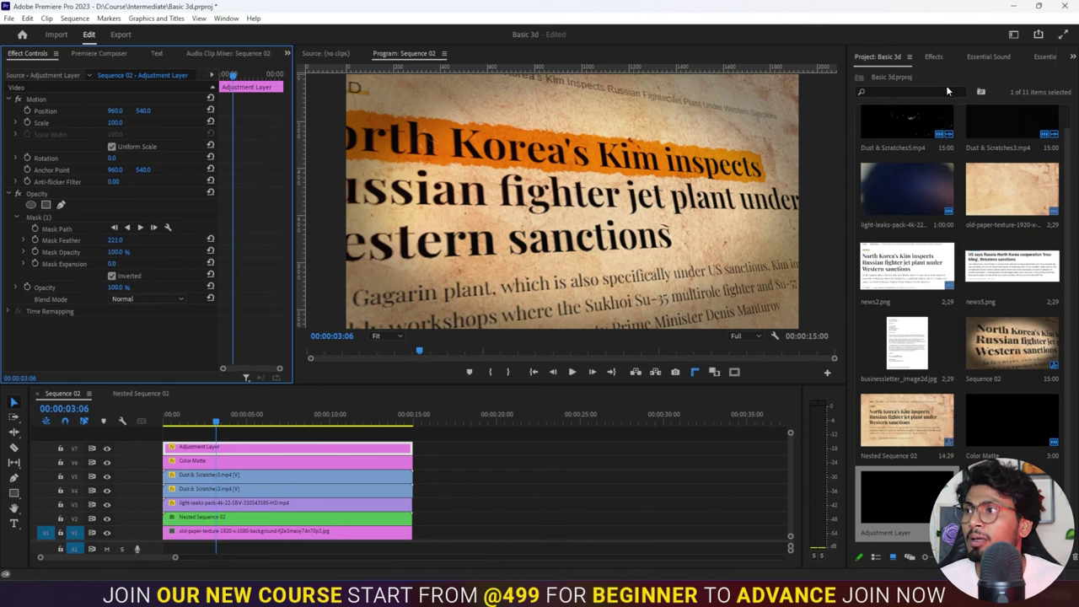
{"action": "left_click", "coordinate": [934, 57]}
{"action": "left_click", "coordinate": [935, 74]}
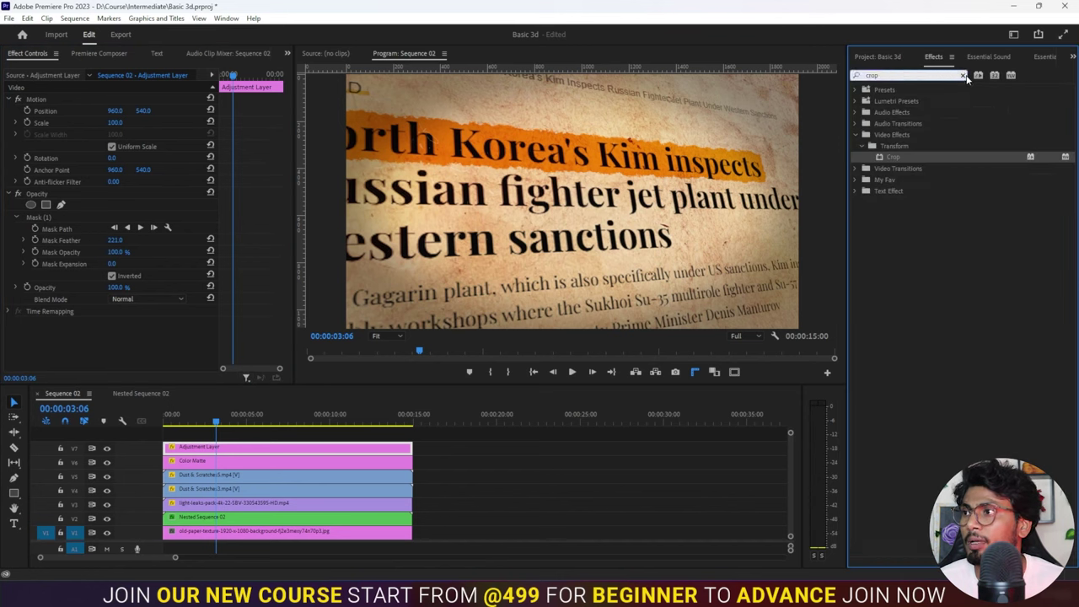
{"action": "left_click", "coordinate": [964, 75]}
{"action": "type", "text": "gau"}
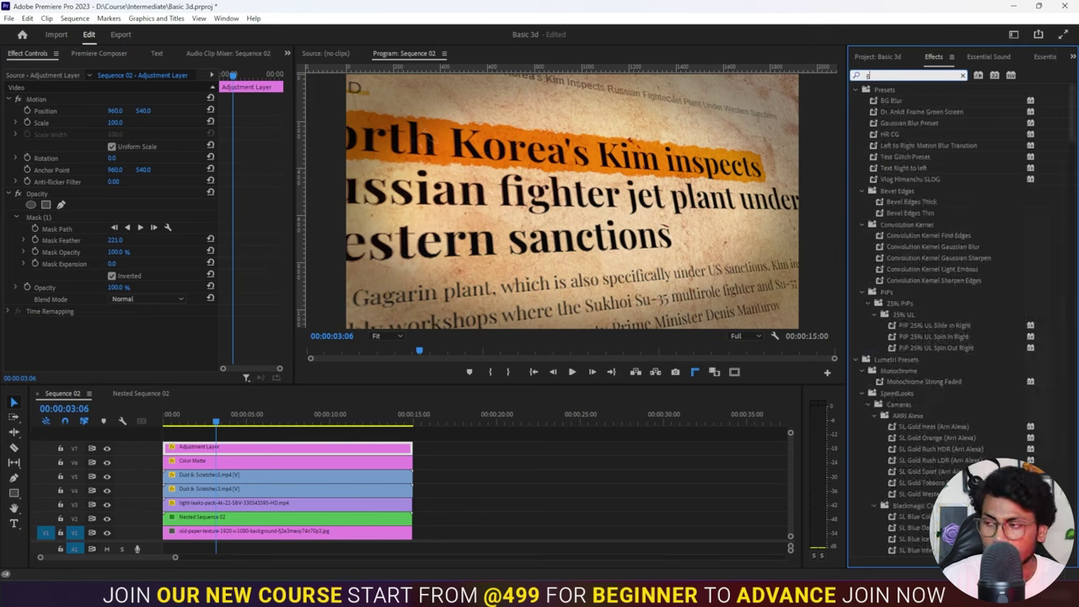
{"action": "left_click_drag", "start_coordinate": [914, 201], "coordinate": [243, 449]}
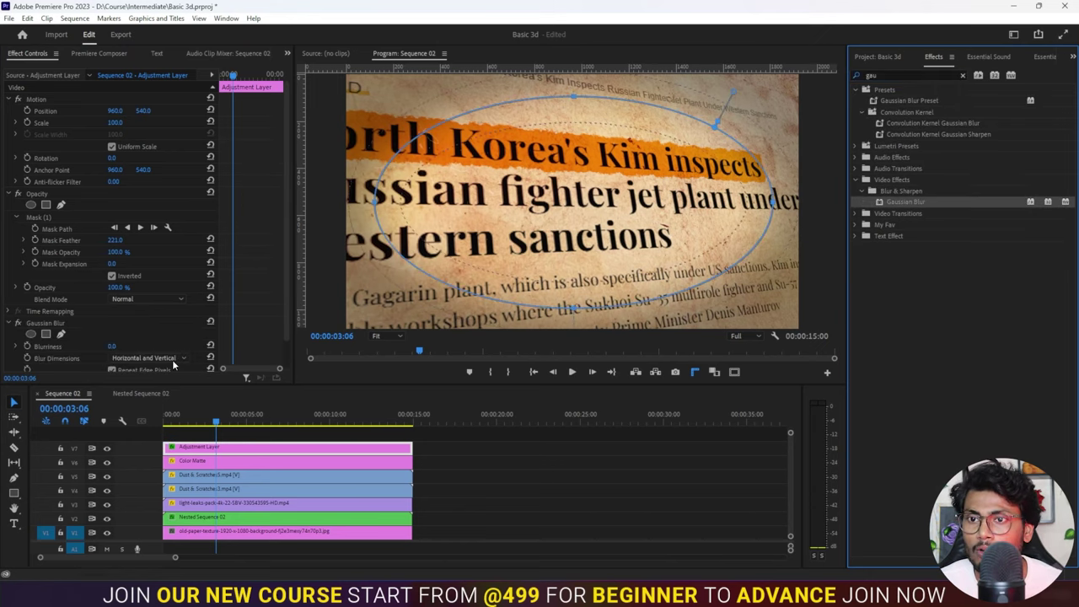
Step: Set the Gaussian Blur's Blurriness to 20 and deselect the layer to check the soft edges
{"action": "left_click_drag", "start_coordinate": [109, 347], "coordinate": [135, 346]}
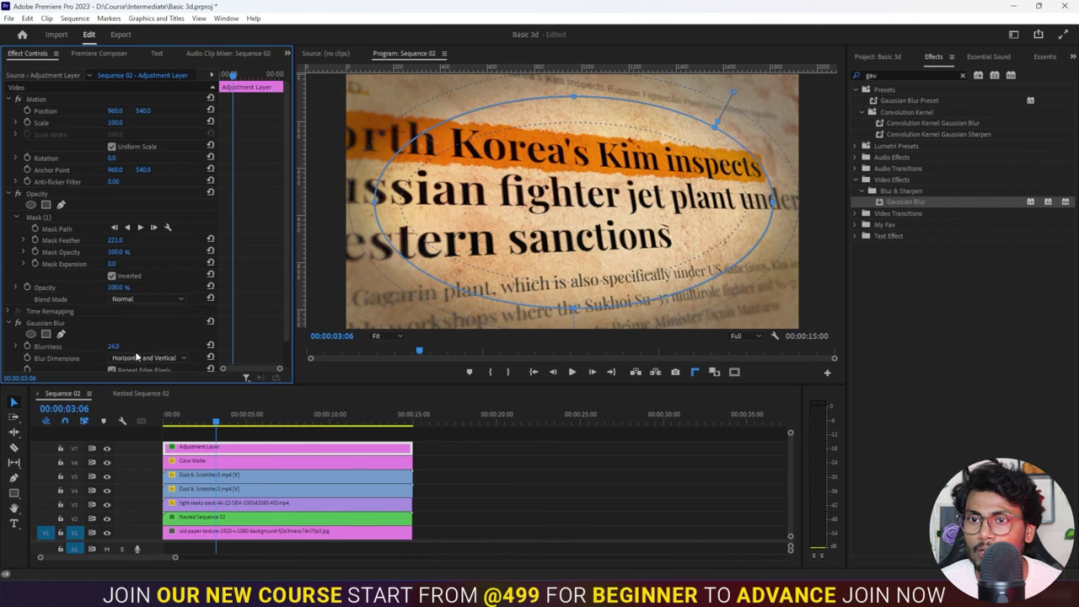
{"action": "type", "text": "20"}
{"action": "key", "text": "Return"}
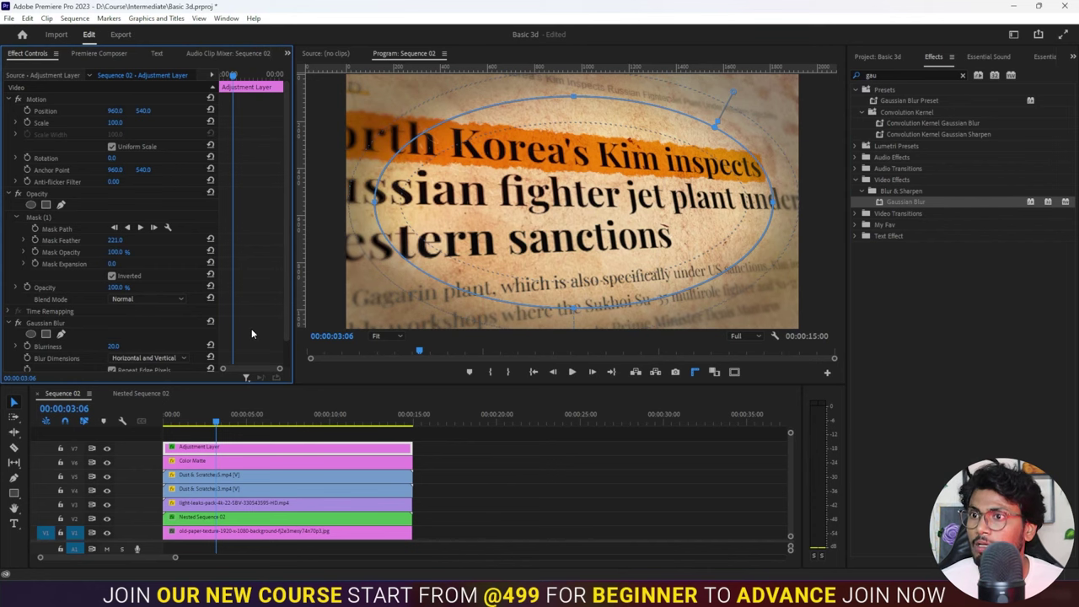
{"action": "type", "text": "15"}
{"action": "left_click", "coordinate": [524, 471]}
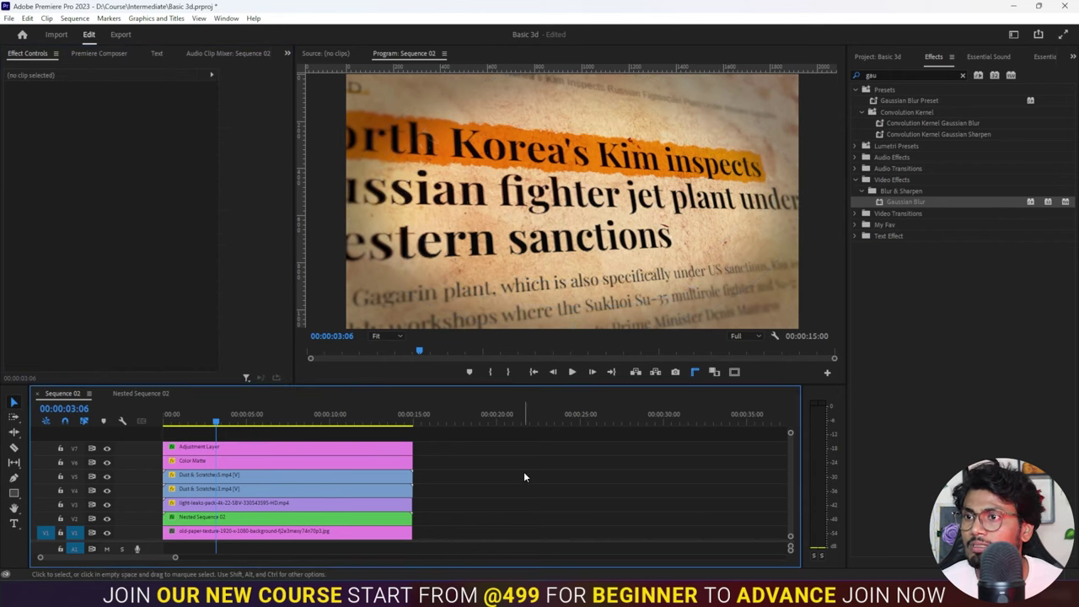
Step: Restack the dust and light-leak overlays onto the top tracks above the Adjustment Layer and Color Matte
{"action": "key", "text": "Home"}
{"action": "key", "text": "space"}
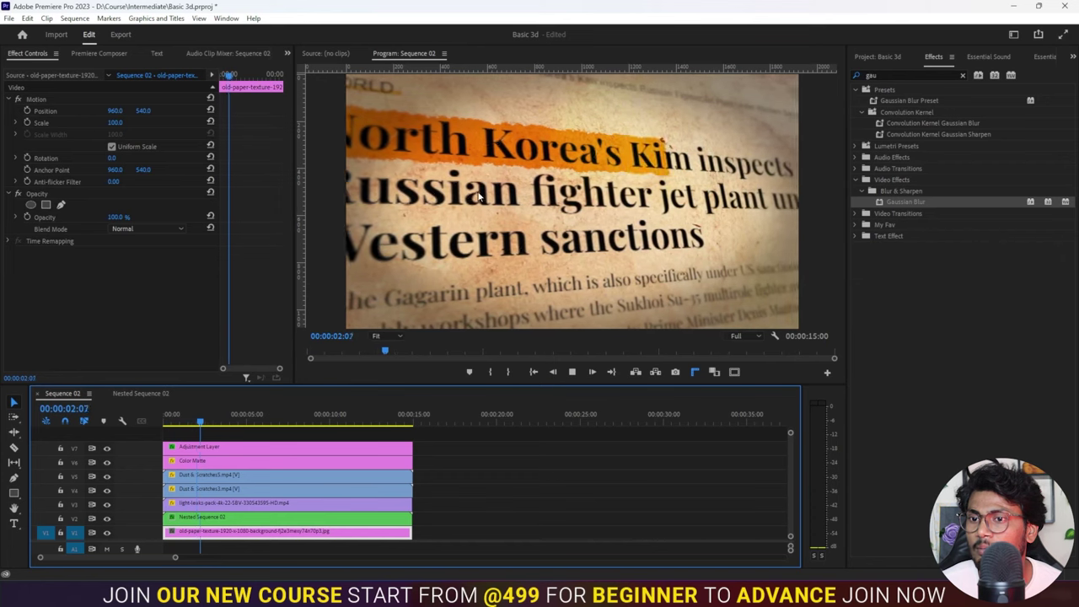
{"action": "key", "text": "space"}
{"action": "left_click", "coordinate": [224, 476]}
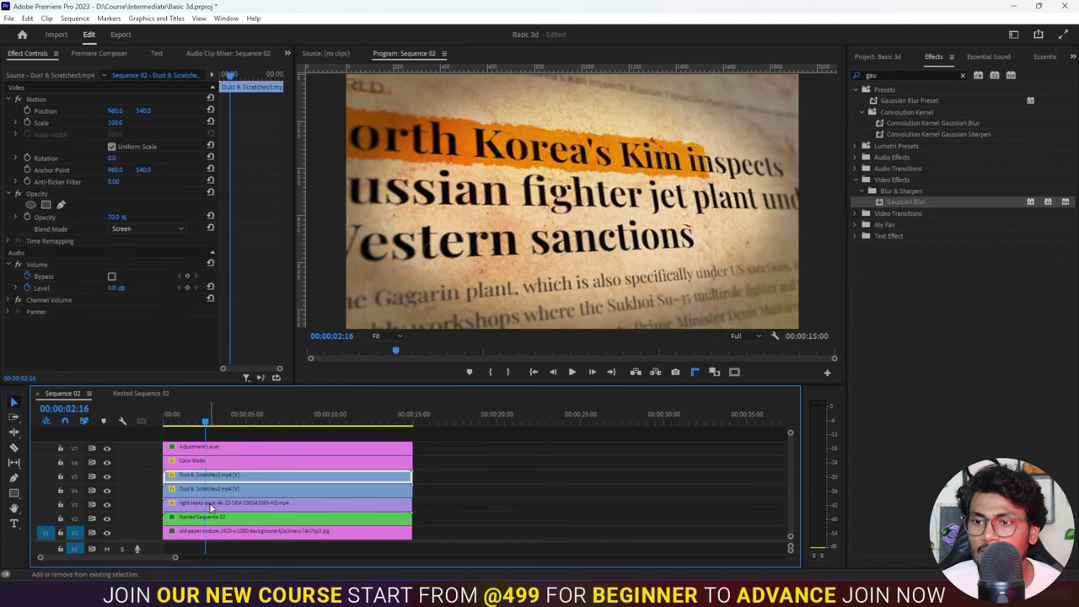
{"action": "left_click", "coordinate": [213, 505], "text": "shift"}
{"action": "left_click", "coordinate": [220, 489], "text": "shift"}
{"action": "left_click_drag", "start_coordinate": [219, 488], "coordinate": [470, 488]}
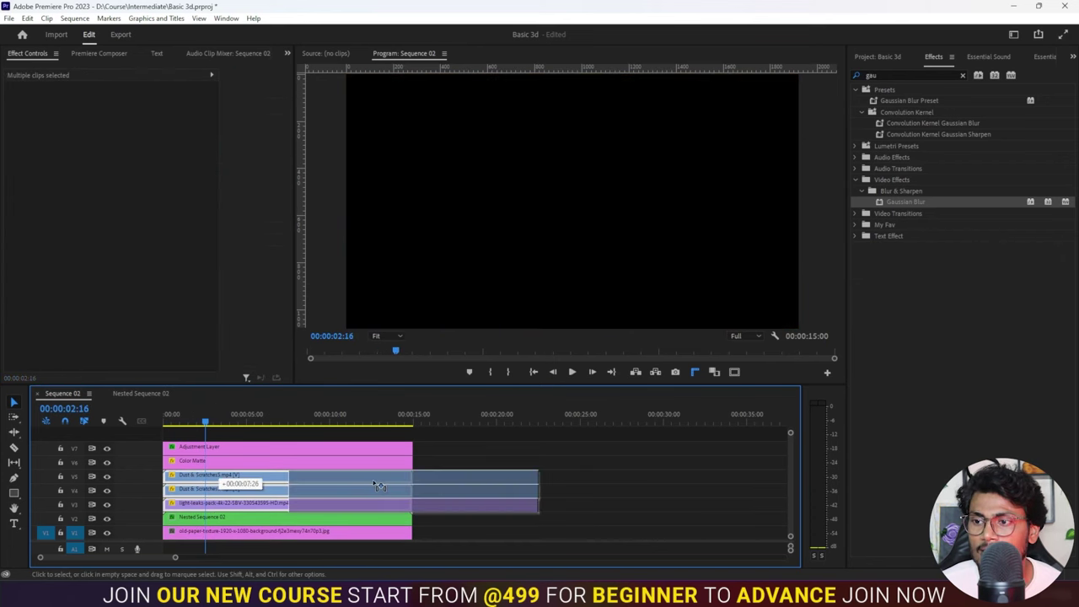
{"action": "left_click", "coordinate": [306, 448]}
{"action": "left_click", "coordinate": [312, 461], "text": "shift"}
{"action": "left_click_drag", "start_coordinate": [312, 461], "coordinate": [312, 503]}
{"action": "left_click", "coordinate": [422, 479]}
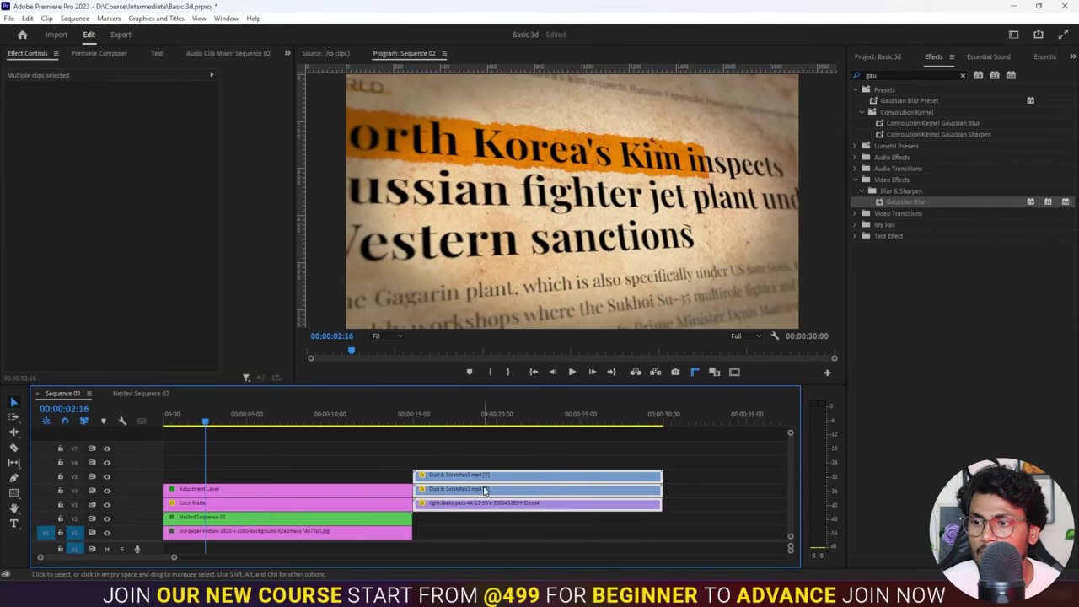
{"action": "left_click_drag", "start_coordinate": [483, 482], "coordinate": [488, 453]}
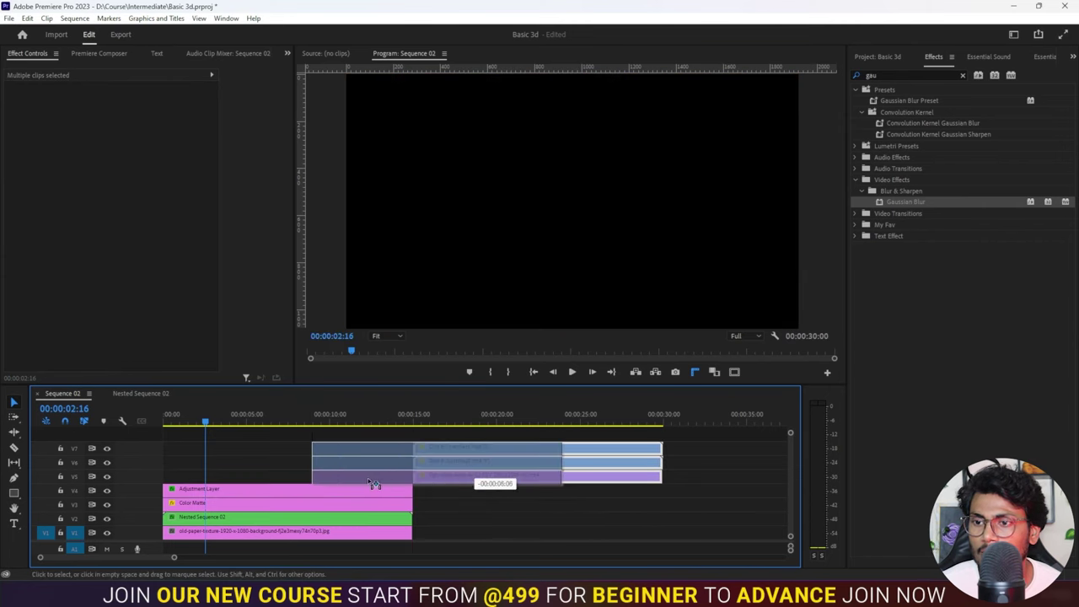
{"action": "left_click_drag", "start_coordinate": [487, 453], "coordinate": [234, 483]}
Step: Preview the restacked sequence, lower the top Dust & Scratches overlay's opacity, and replay from the start
{"action": "key", "text": "space"}
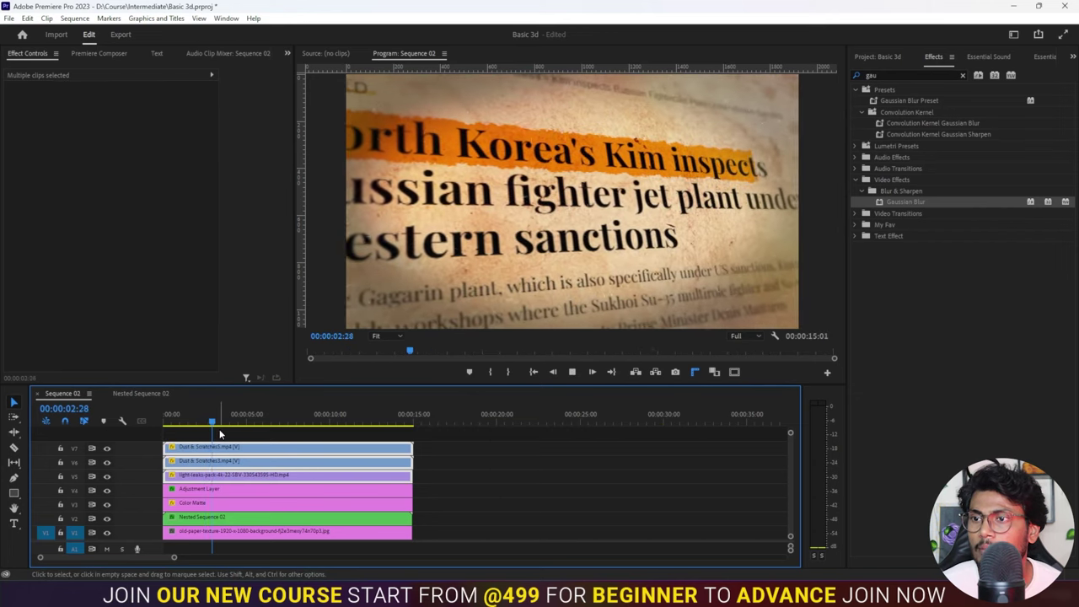
{"action": "key", "text": "ctrl+shift+a"}
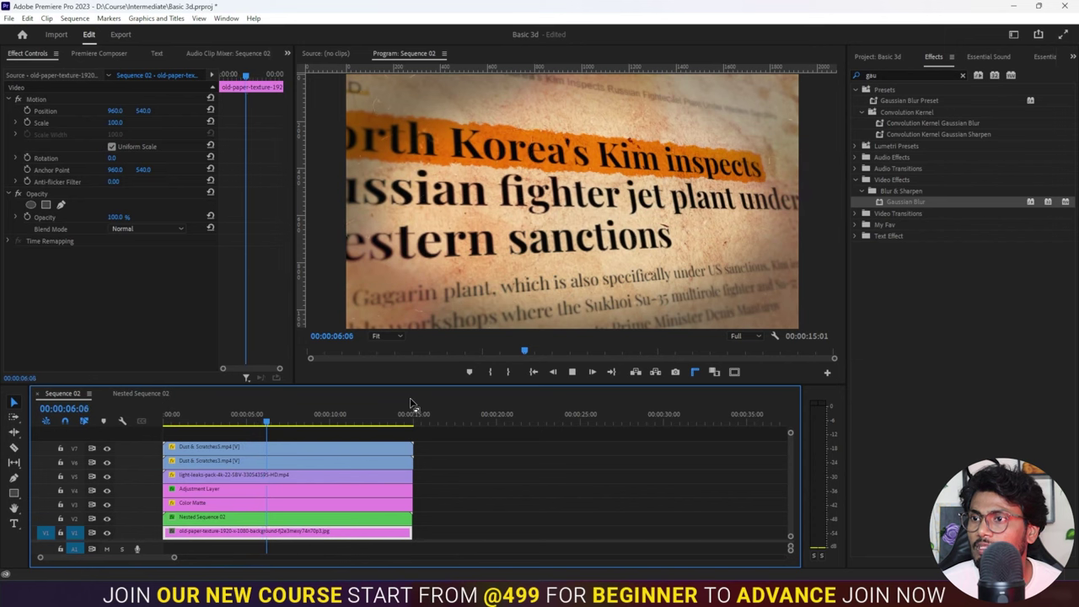
{"action": "key", "text": "space"}
{"action": "left_click", "coordinate": [236, 450]}
{"action": "left_click", "coordinate": [217, 460]}
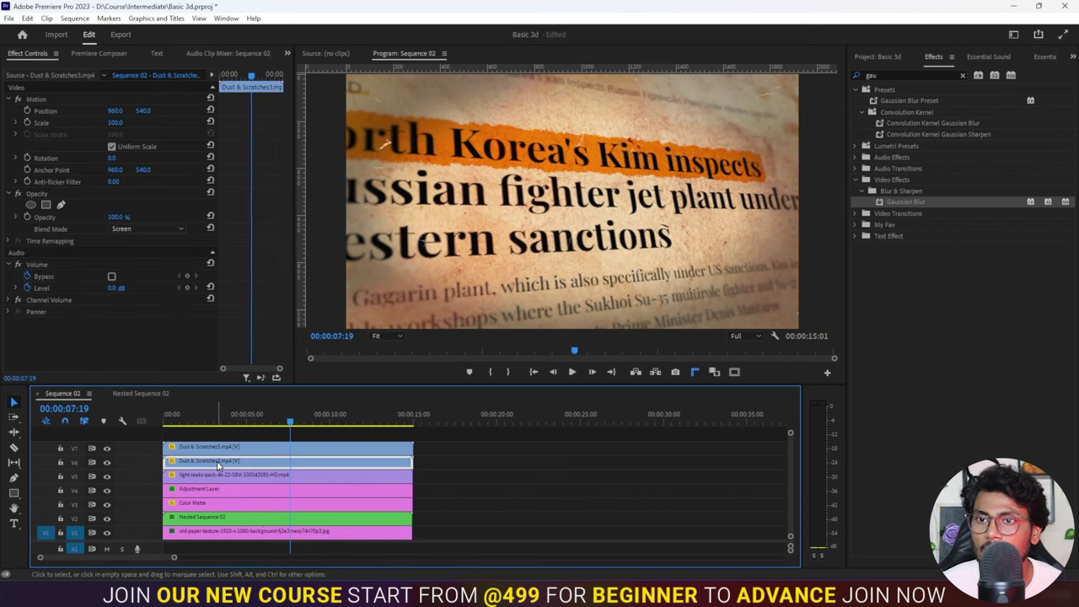
{"action": "left_click_drag", "start_coordinate": [119, 220], "coordinate": [109, 220]}
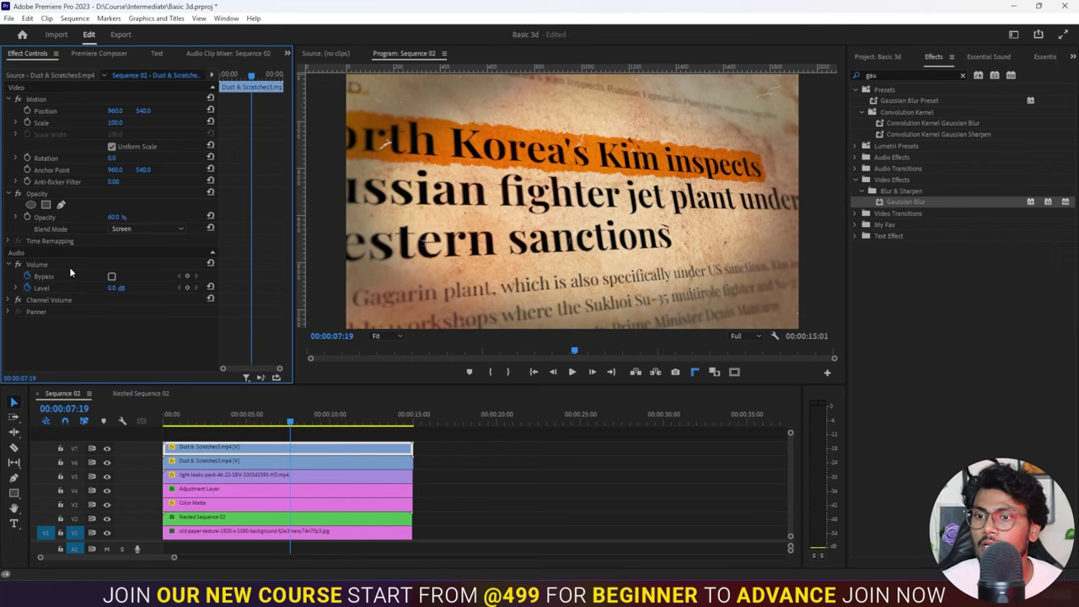
{"action": "key", "text": "Home"}
{"action": "key", "text": "space"}
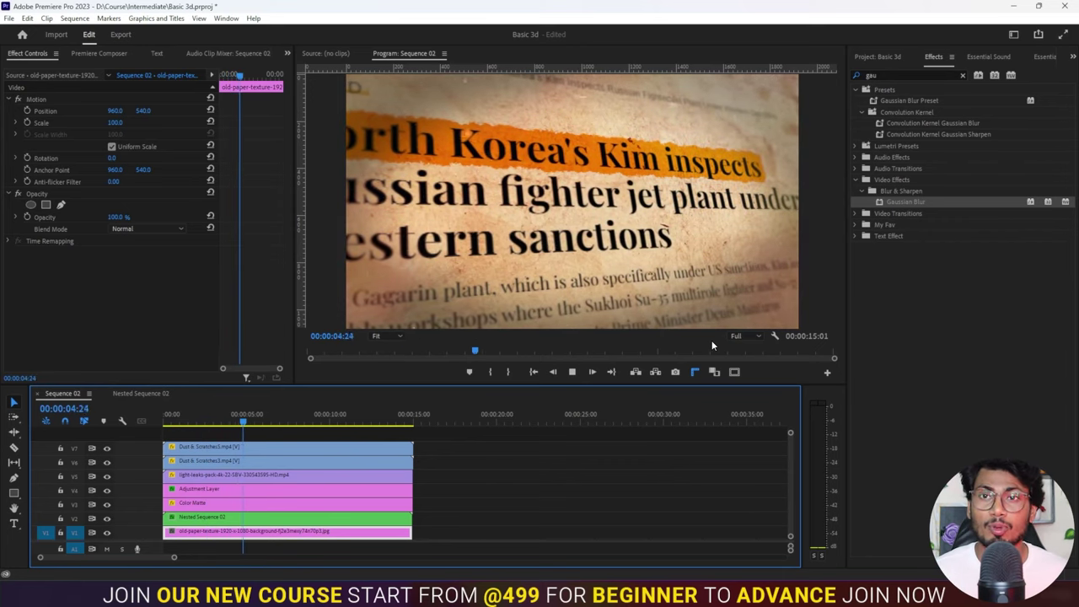
{"action": "key", "text": "space"}
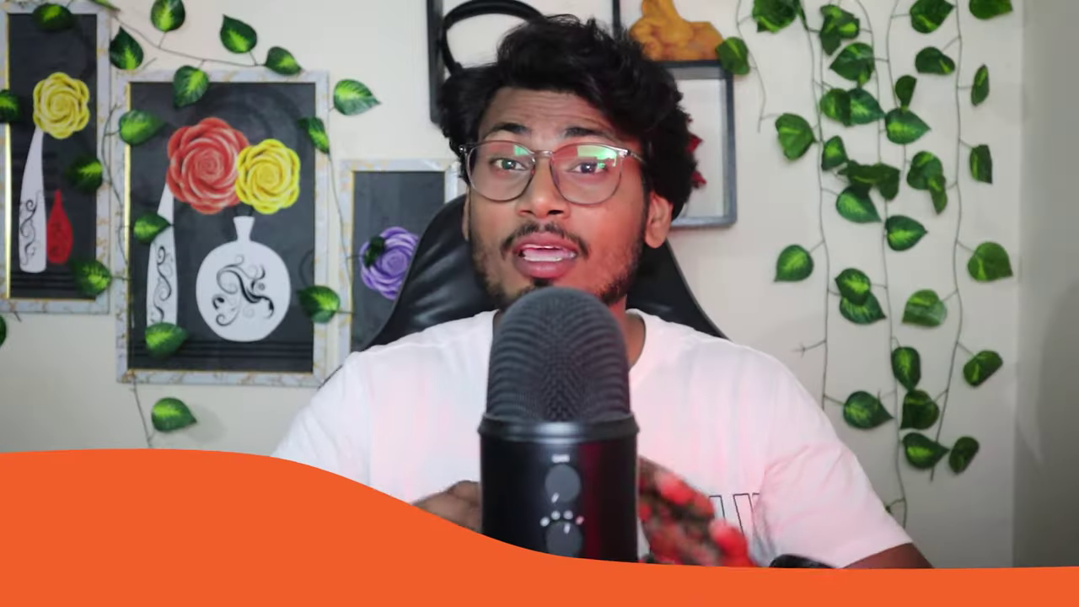